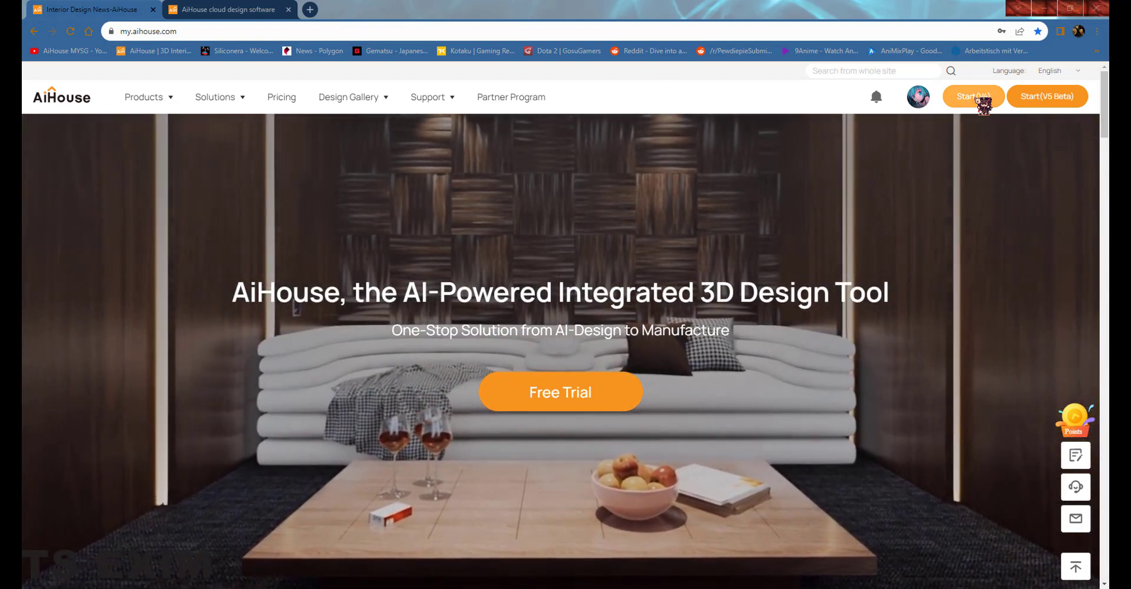
- From the avatar menu, toggle the old and new version tabs, then open the Product workbench's store materials
{"action": "left_click", "coordinate": [931, 97]}
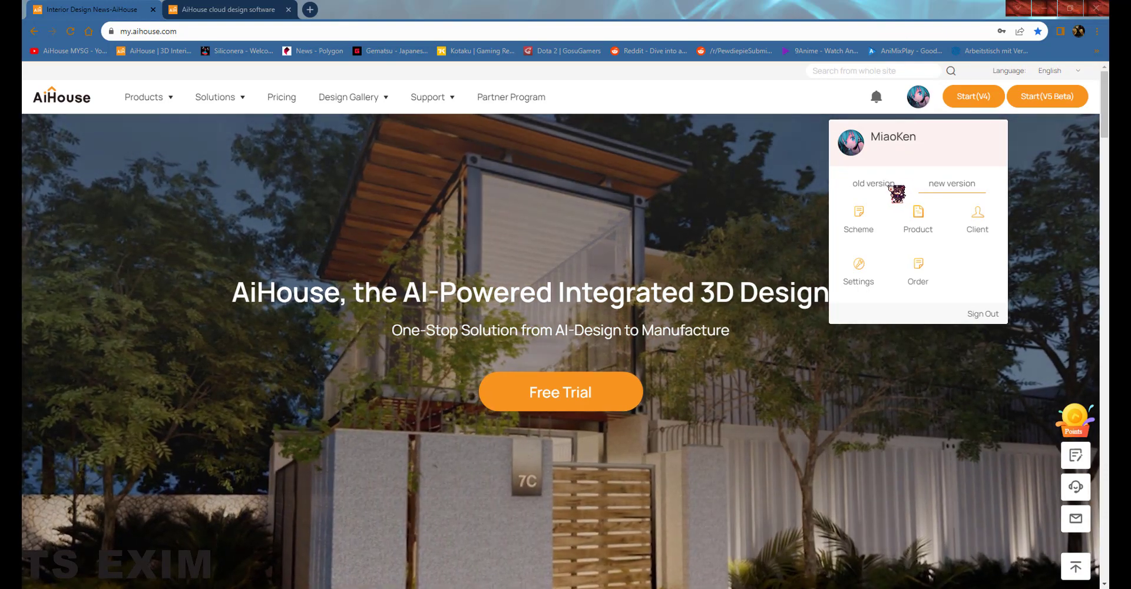
{"action": "left_click", "coordinate": [891, 186]}
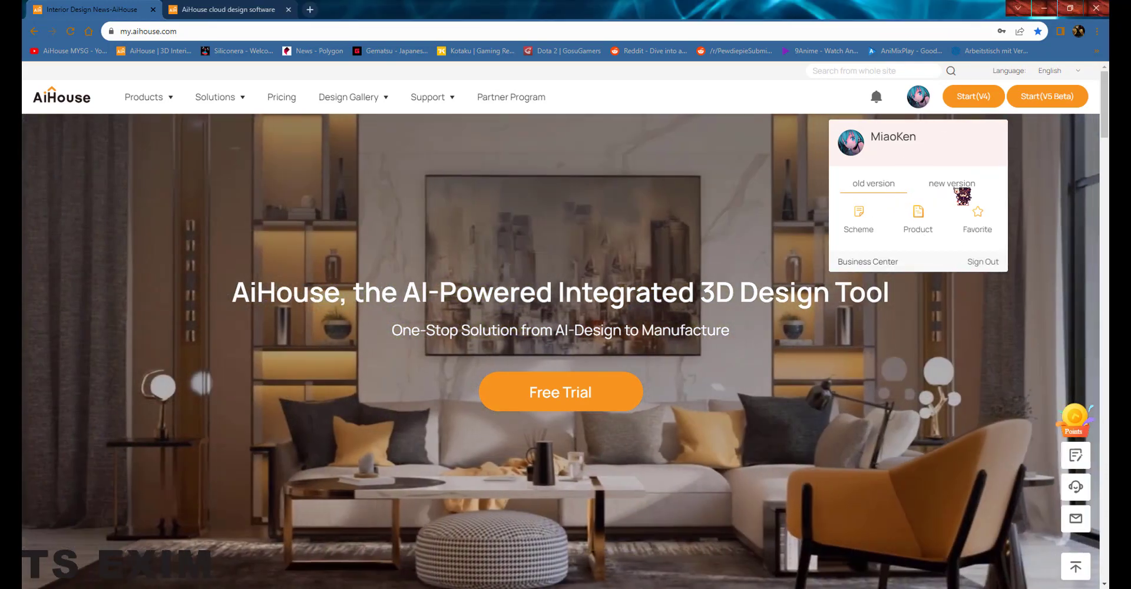
{"action": "left_click", "coordinate": [952, 183]}
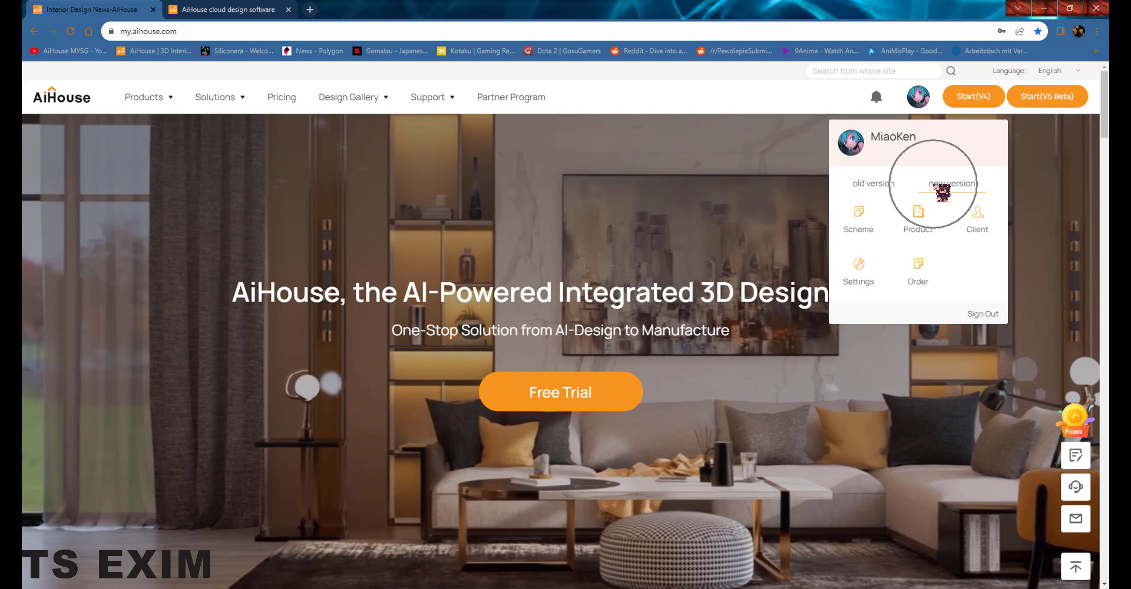
{"action": "left_click", "coordinate": [876, 184]}
{"action": "left_click", "coordinate": [946, 186]}
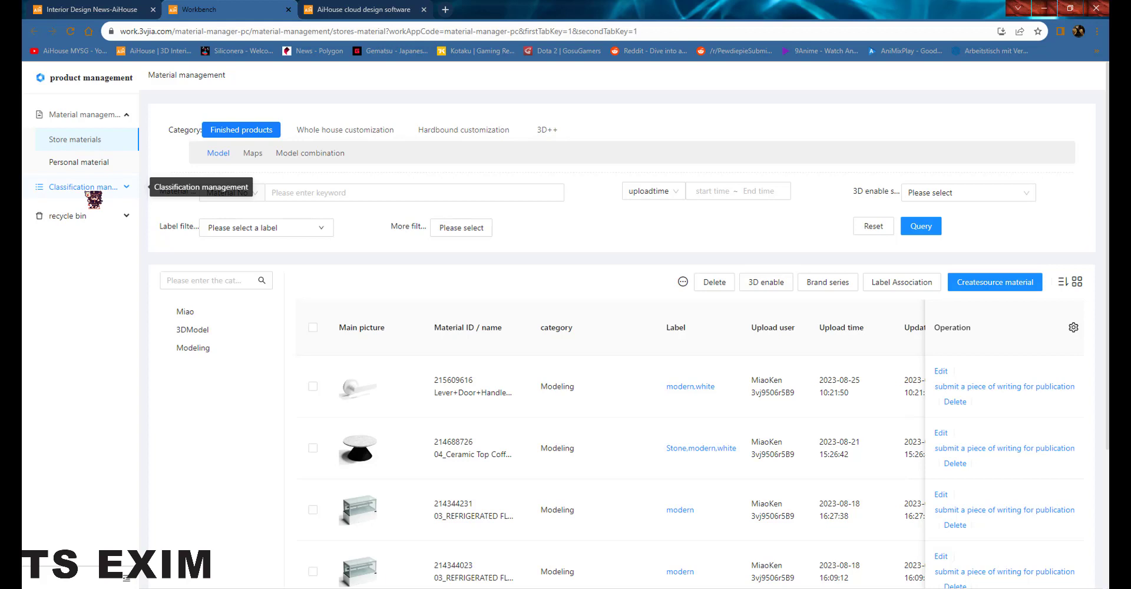
- Add a store classification named Tiling under Hardbound customization
{"action": "left_click", "coordinate": [87, 187]}
{"action": "left_click", "coordinate": [96, 215]}
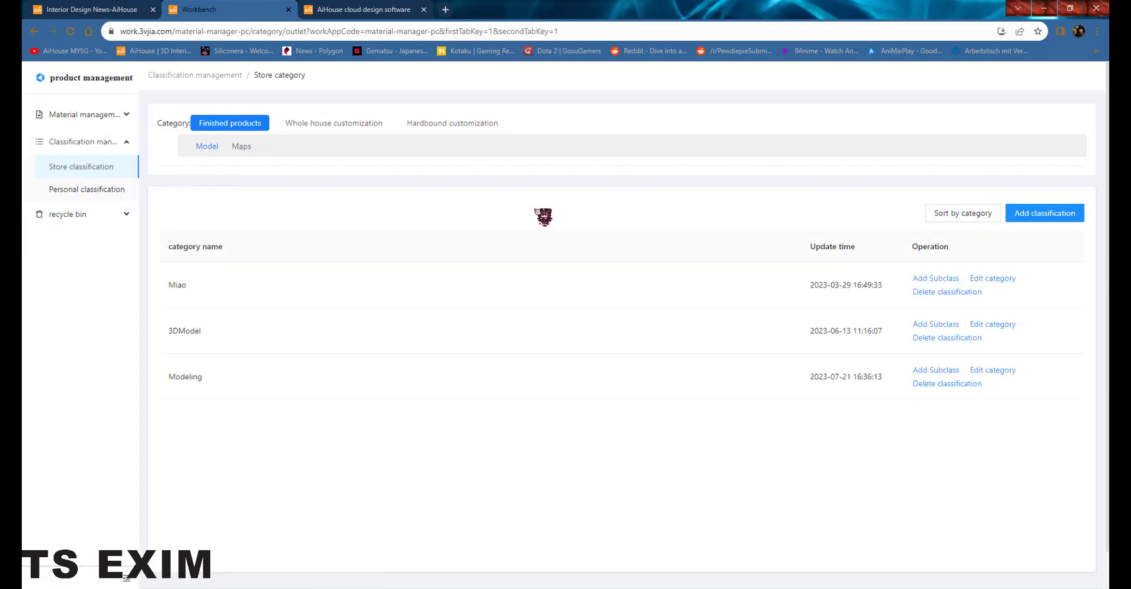
{"action": "left_click", "coordinate": [463, 125]}
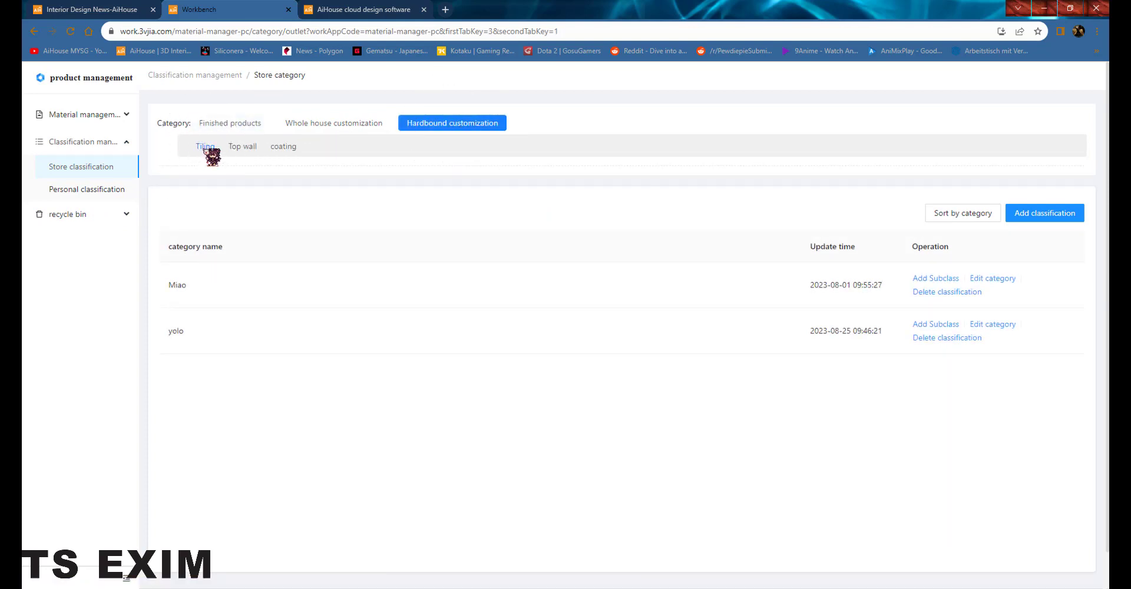
{"action": "left_click", "coordinate": [1048, 215]}
{"action": "left_click", "coordinate": [547, 173]}
{"action": "type", "text": "Tiling"}
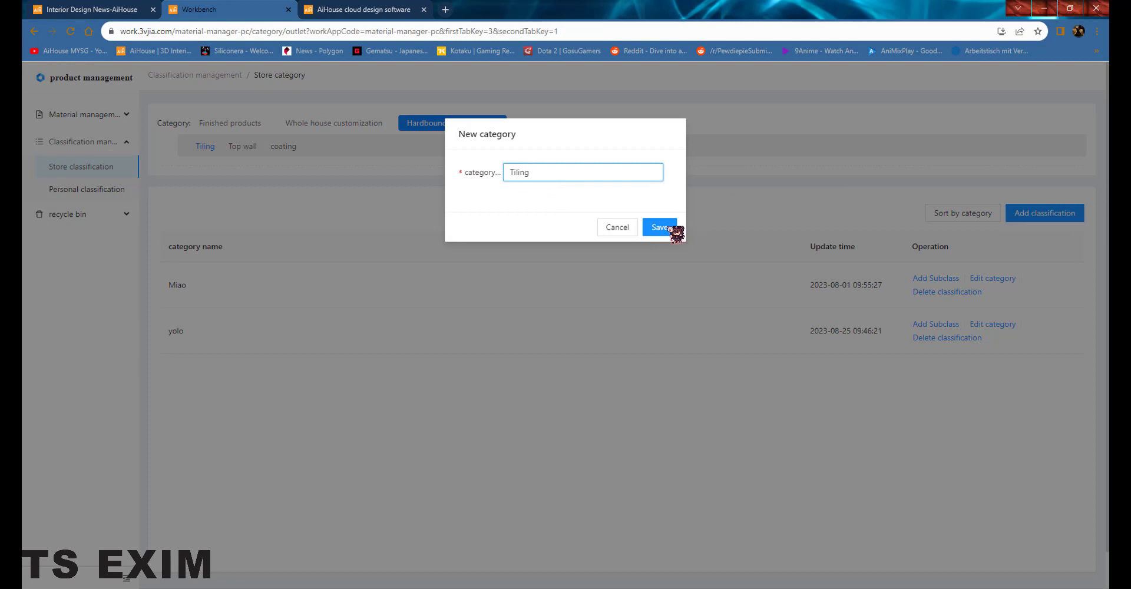
{"action": "left_click", "coordinate": [669, 228]}
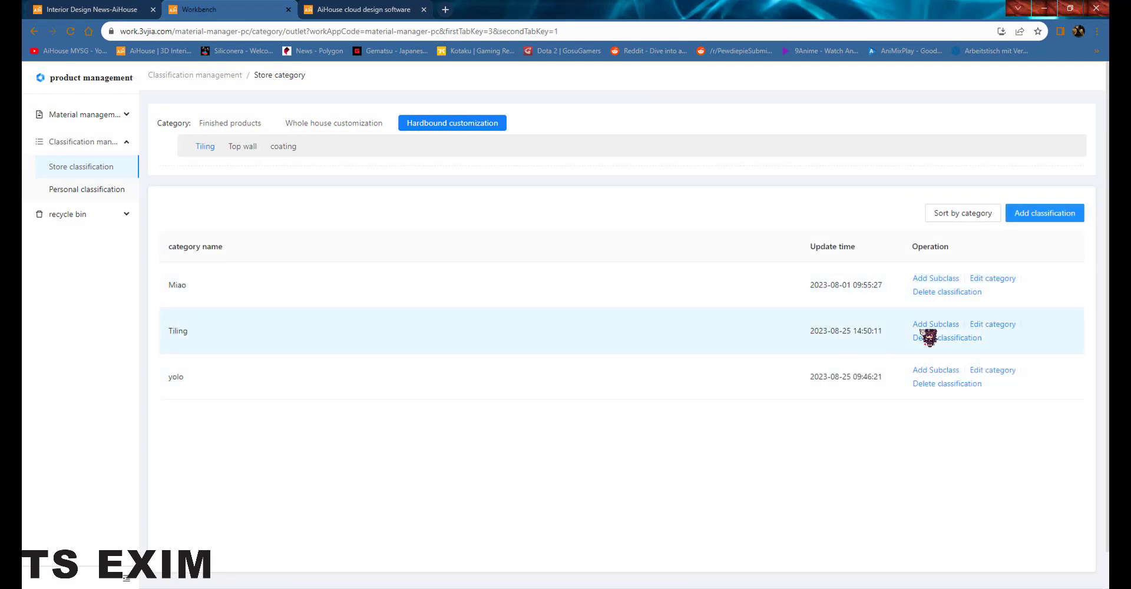
- Add a Something subclass under Tiling, then expand and collapse Tiling to verify it
{"action": "left_click", "coordinate": [951, 325]}
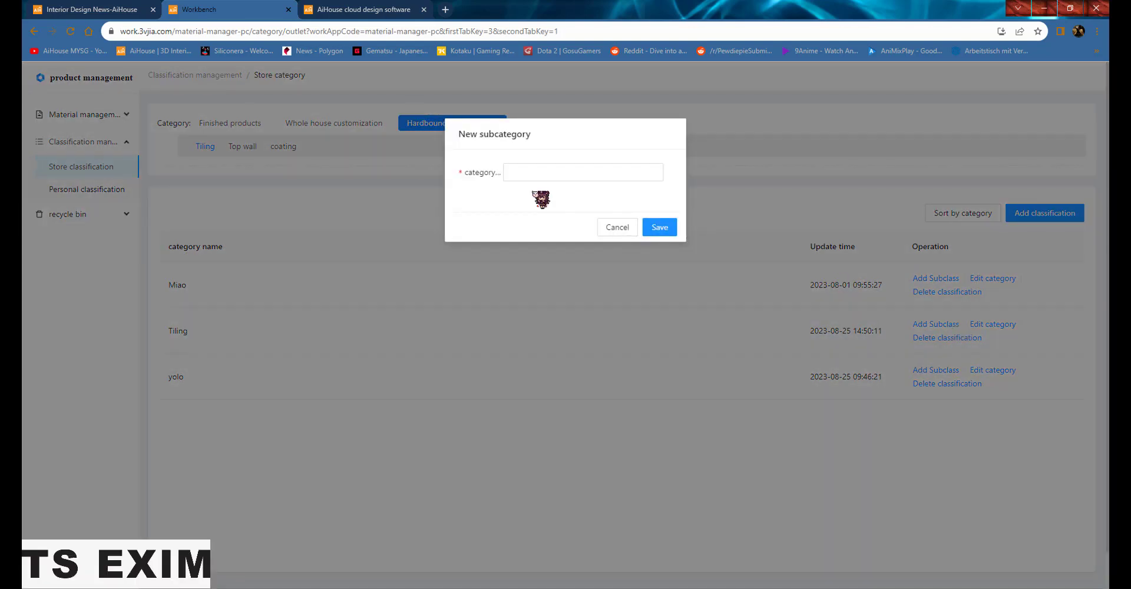
{"action": "left_click", "coordinate": [553, 173]}
{"action": "type", "text": "Something"}
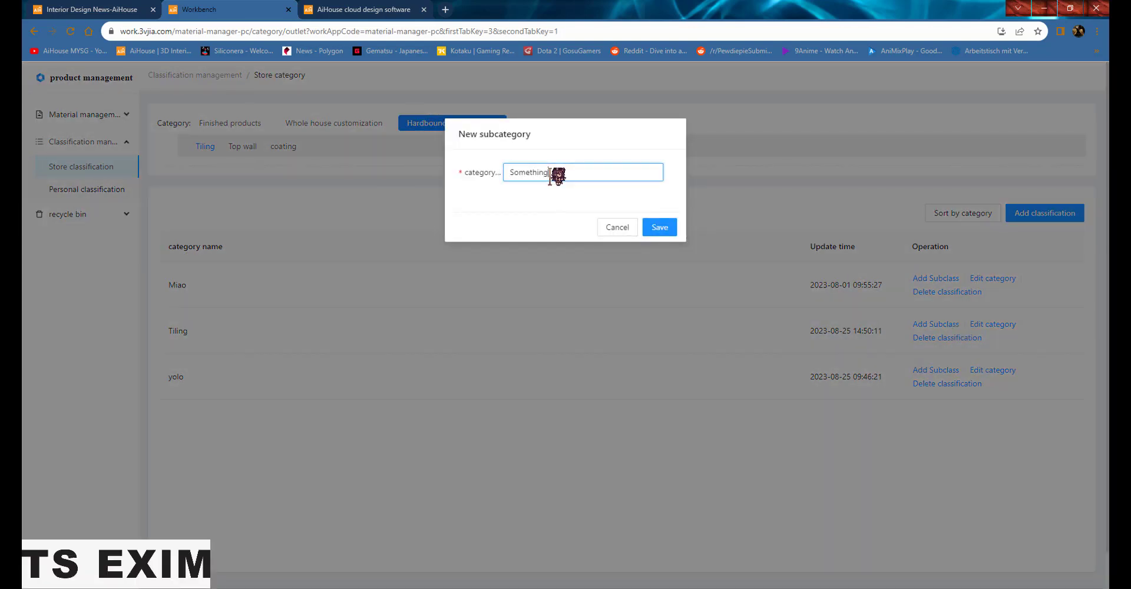
{"action": "left_click", "coordinate": [663, 230]}
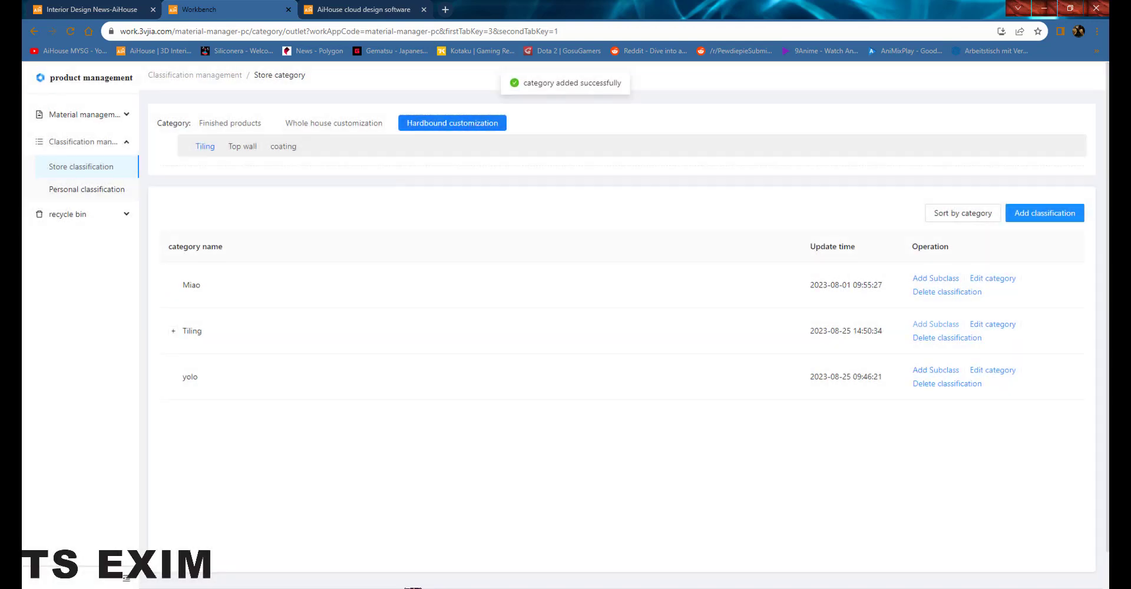
{"action": "left_click", "coordinate": [173, 331]}
{"action": "left_click", "coordinate": [227, 386]}
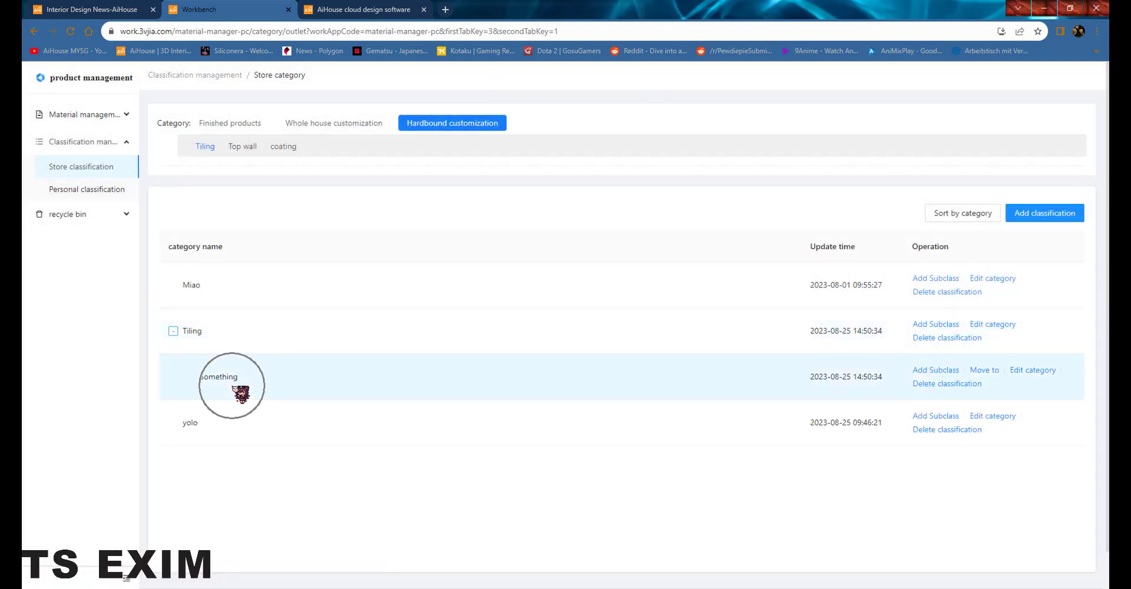
{"action": "left_click", "coordinate": [173, 330]}
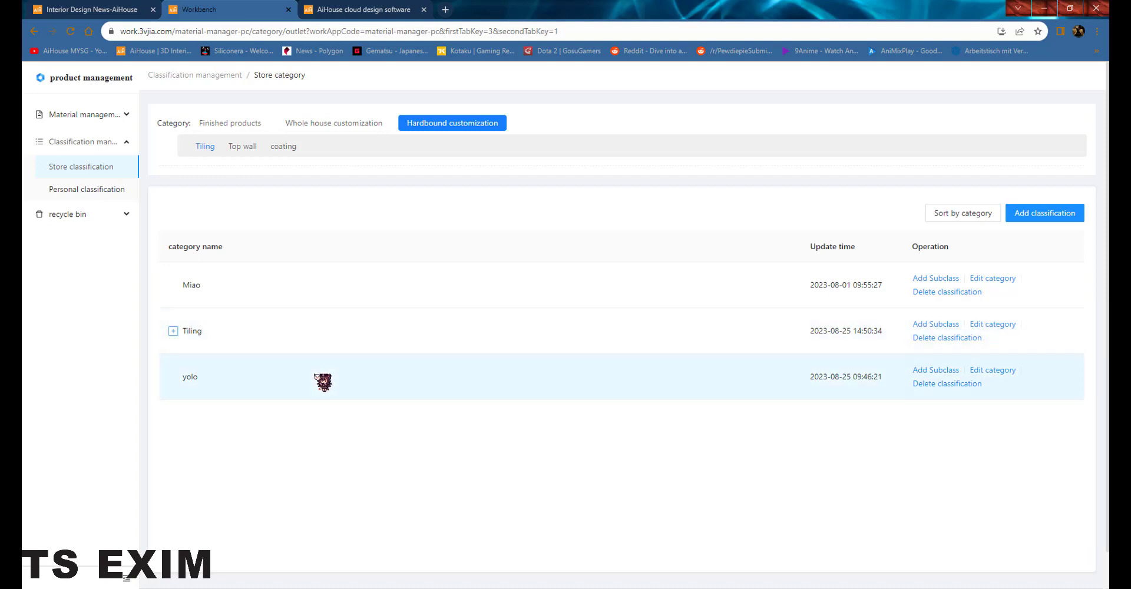
- Open Store materials on the Hardbound customization tab and launch Createsource material
{"action": "left_click", "coordinate": [93, 118]}
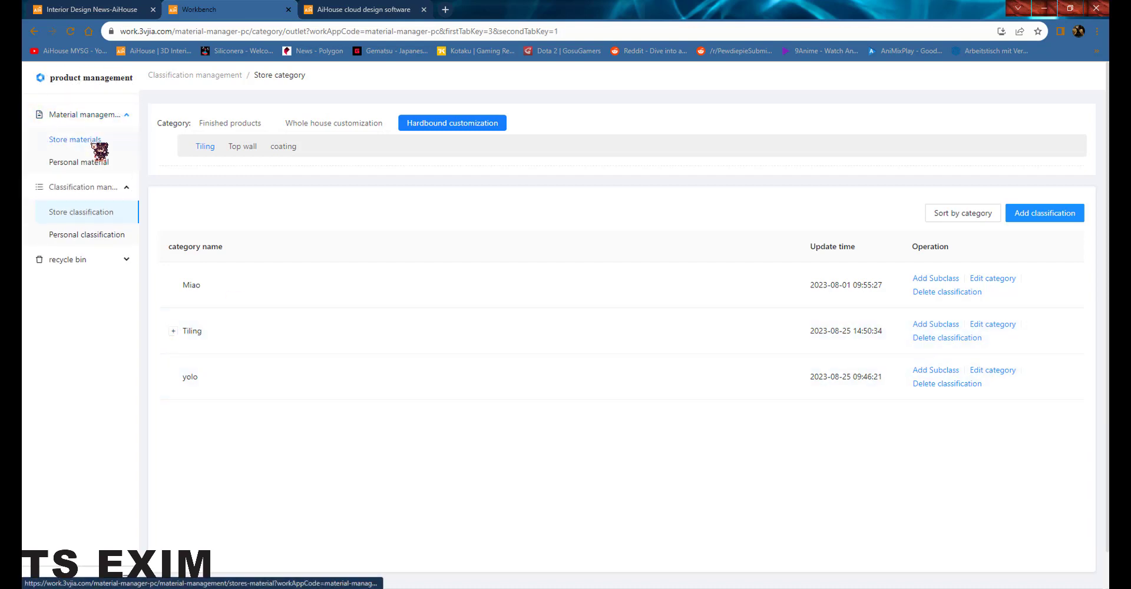
{"action": "left_click", "coordinate": [94, 144]}
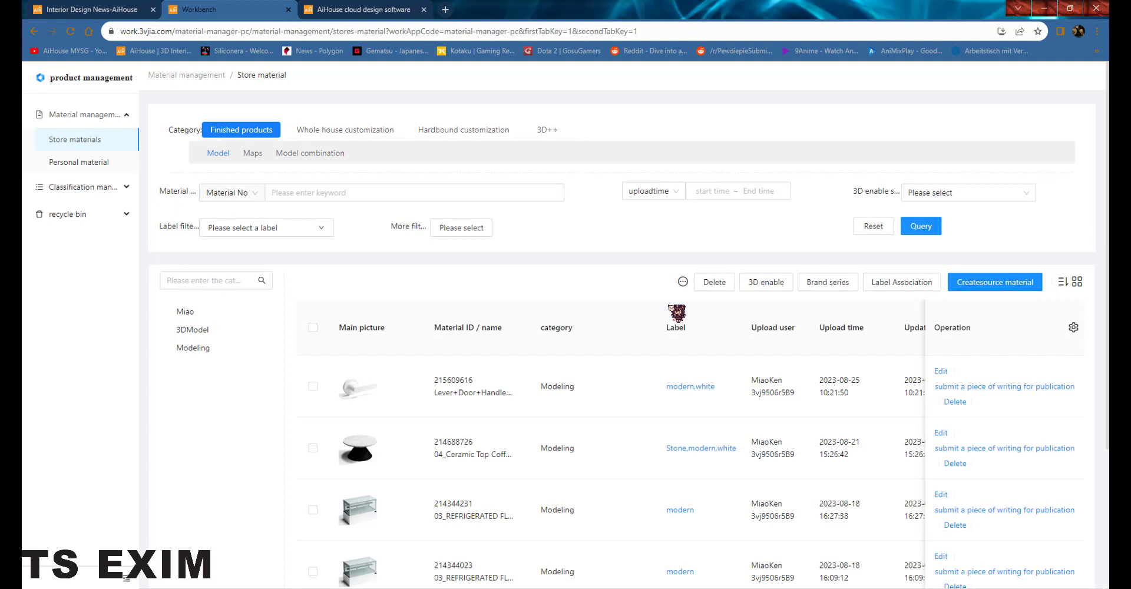
{"action": "left_click", "coordinate": [471, 132]}
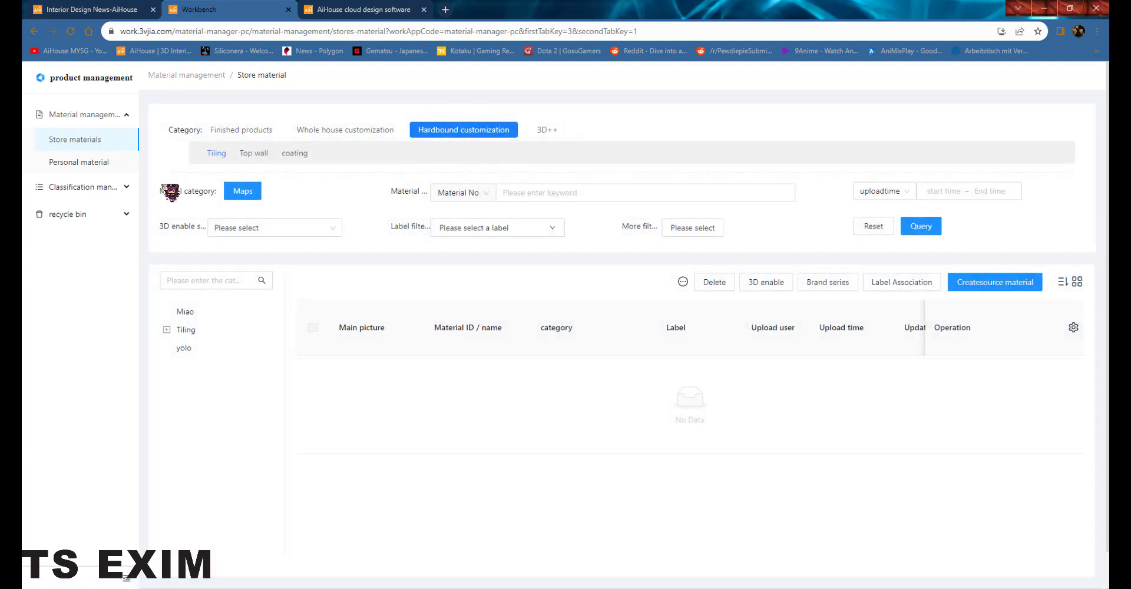
{"action": "left_click", "coordinate": [990, 280]}
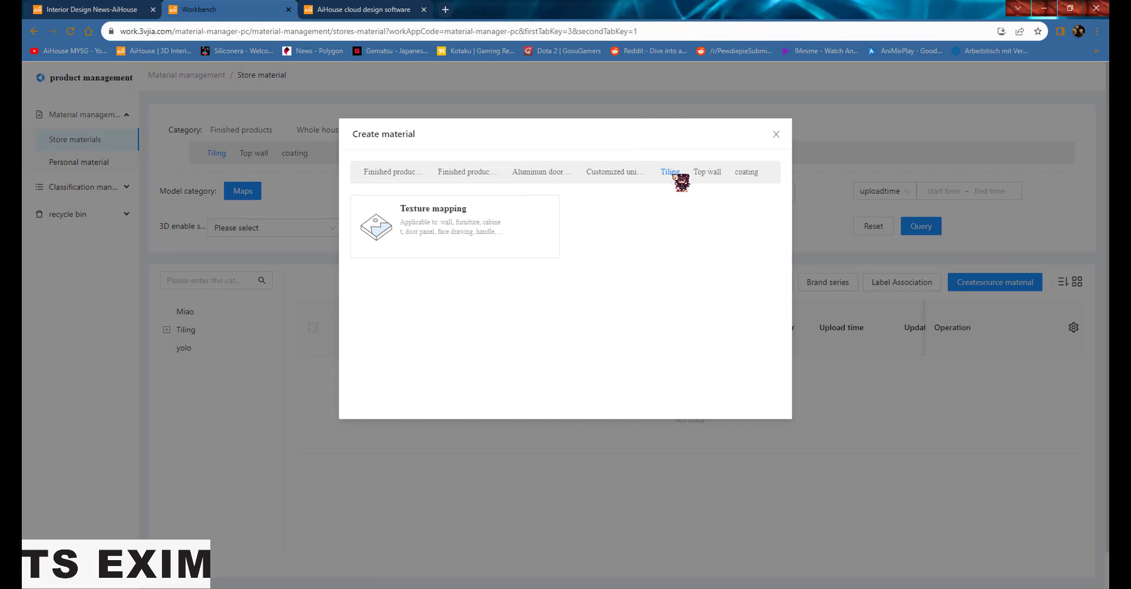
{"action": "left_click", "coordinate": [677, 177]}
{"action": "left_click", "coordinate": [384, 239]}
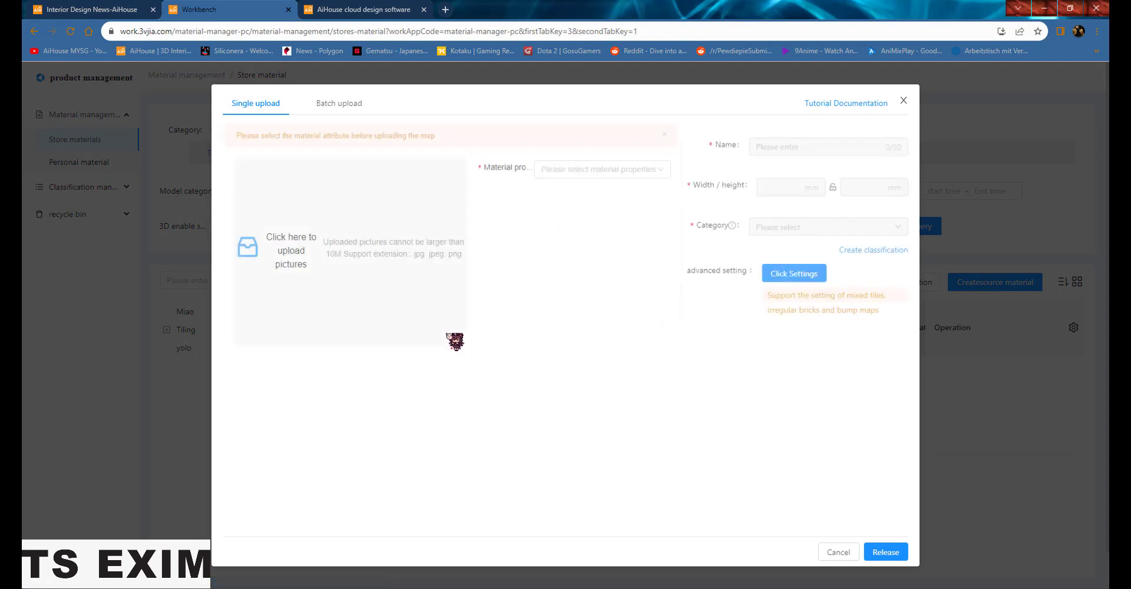
{"action": "left_click", "coordinate": [529, 304]}
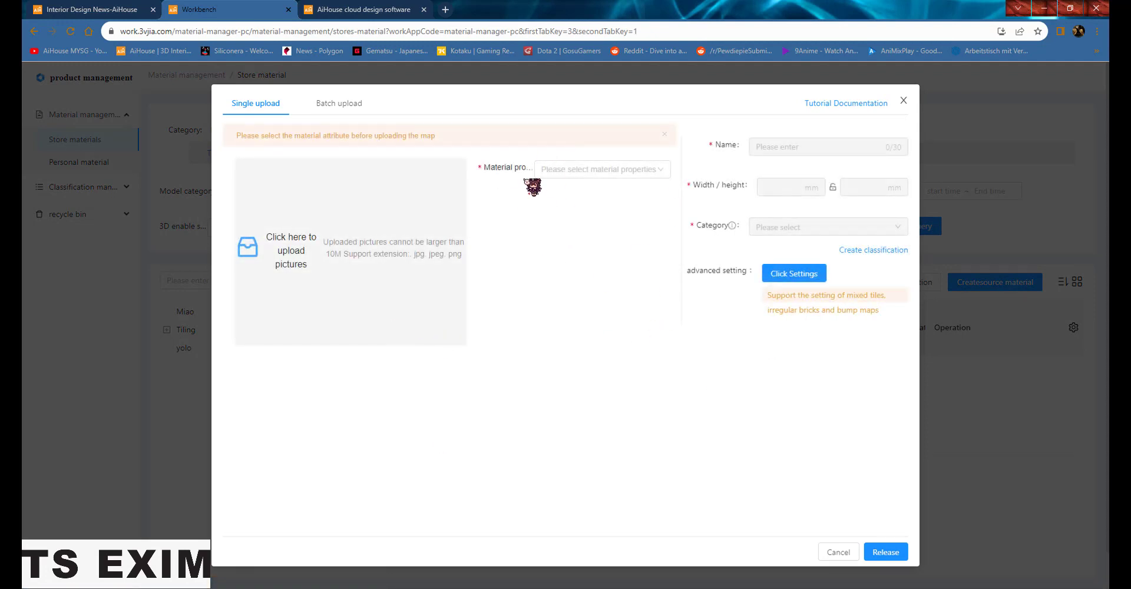
{"action": "left_click", "coordinate": [587, 172]}
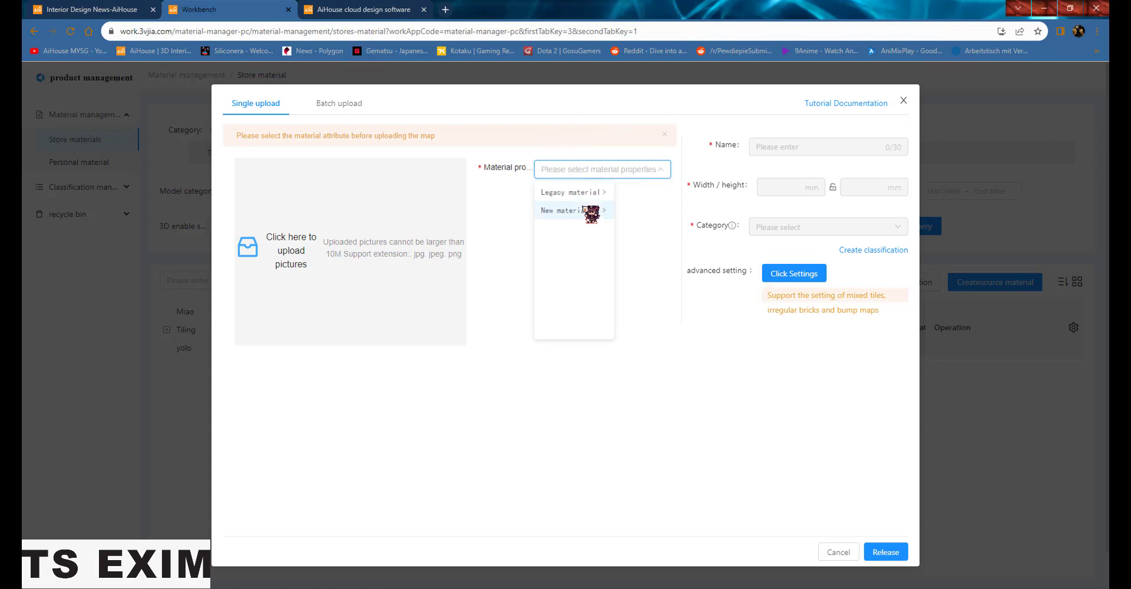
{"action": "left_click", "coordinate": [347, 105]}
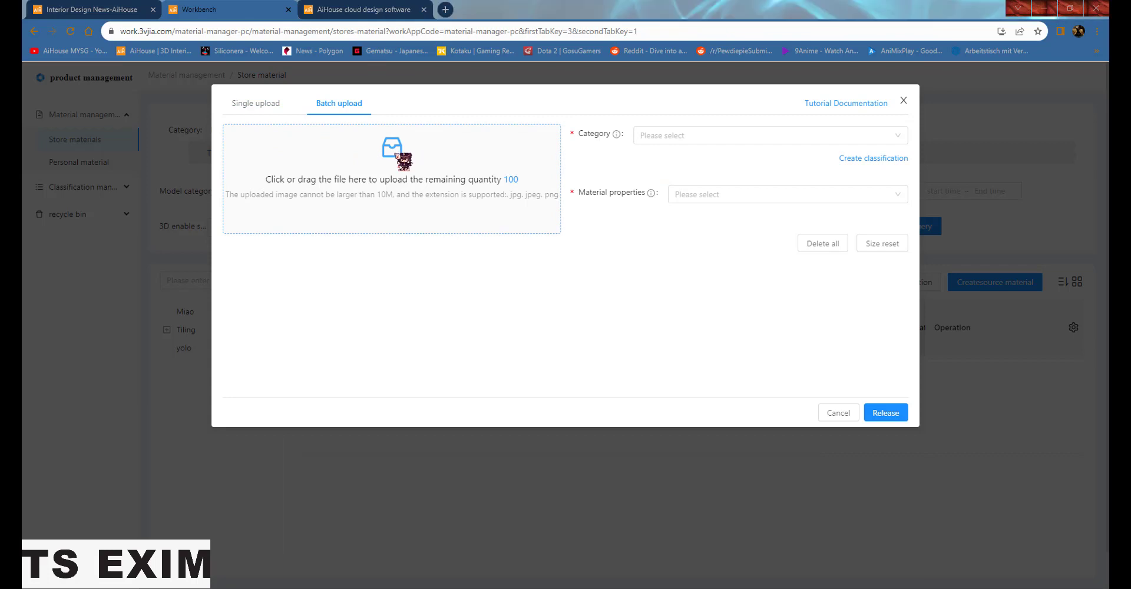
{"action": "left_click", "coordinate": [397, 157]}
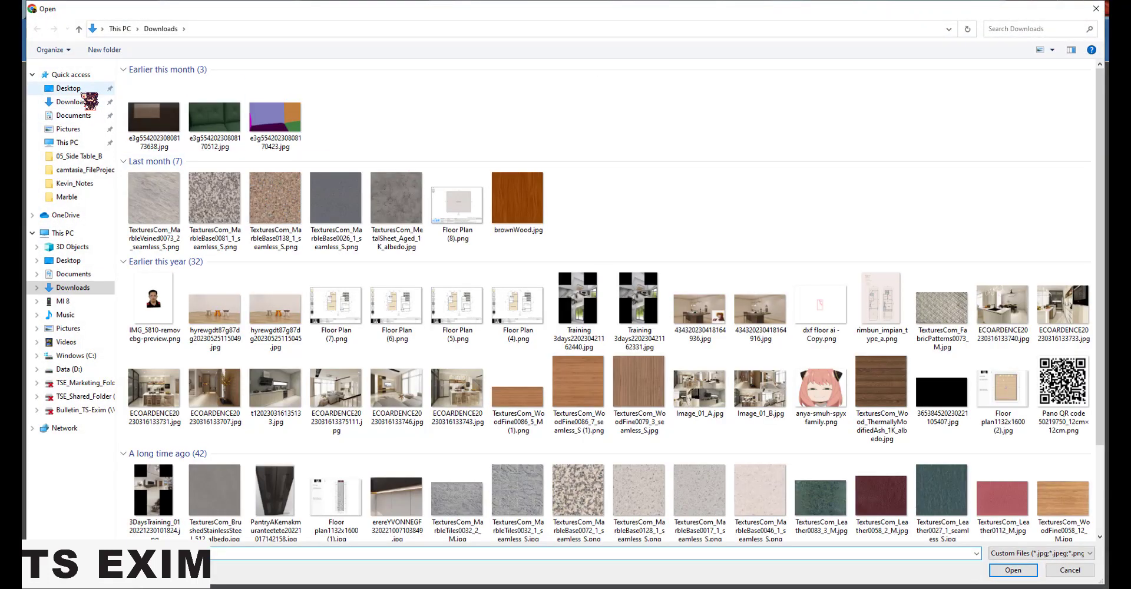
{"action": "left_click", "coordinate": [85, 89]}
{"action": "double_click", "coordinate": [215, 97]}
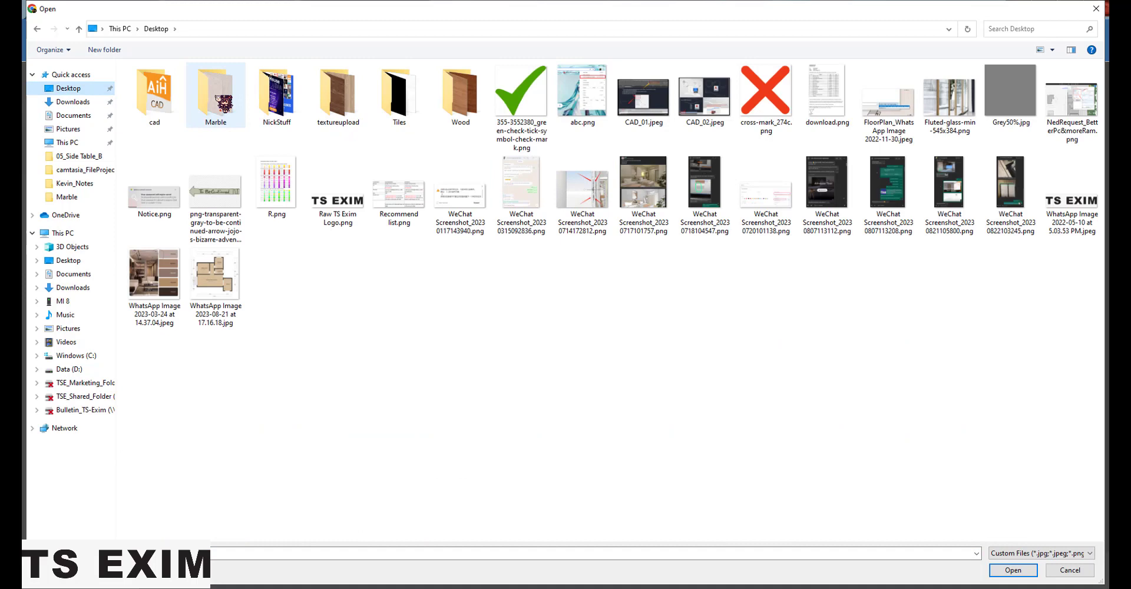
{"action": "left_click", "coordinate": [413, 124]}
{"action": "left_click", "coordinate": [462, 112], "text": "ctrl"}
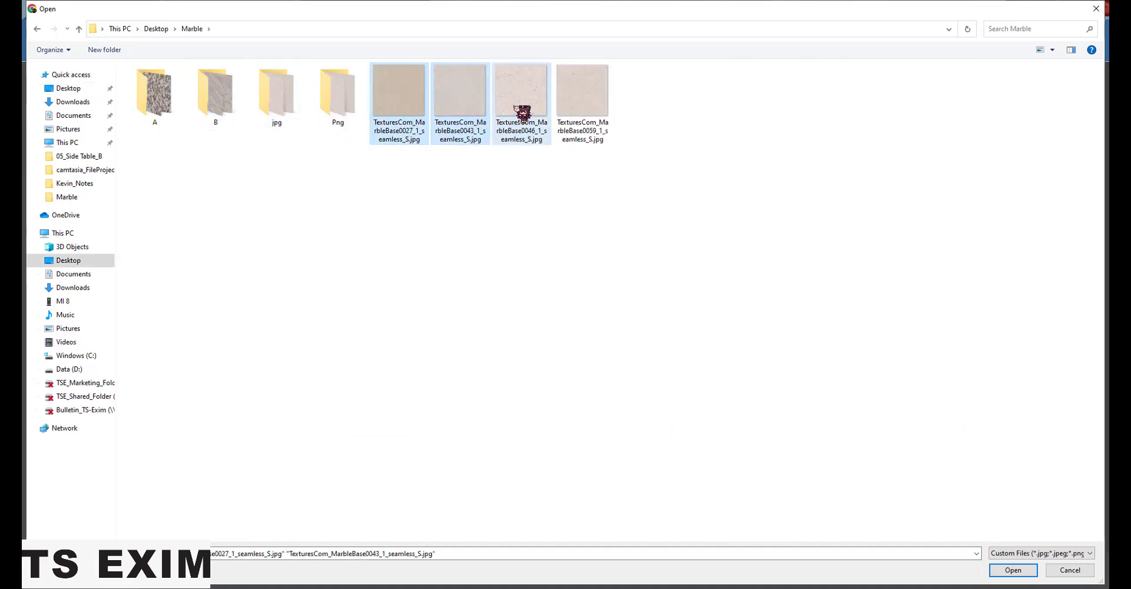
{"action": "left_click", "coordinate": [518, 109], "text": "ctrl"}
{"action": "left_click", "coordinate": [1030, 571]}
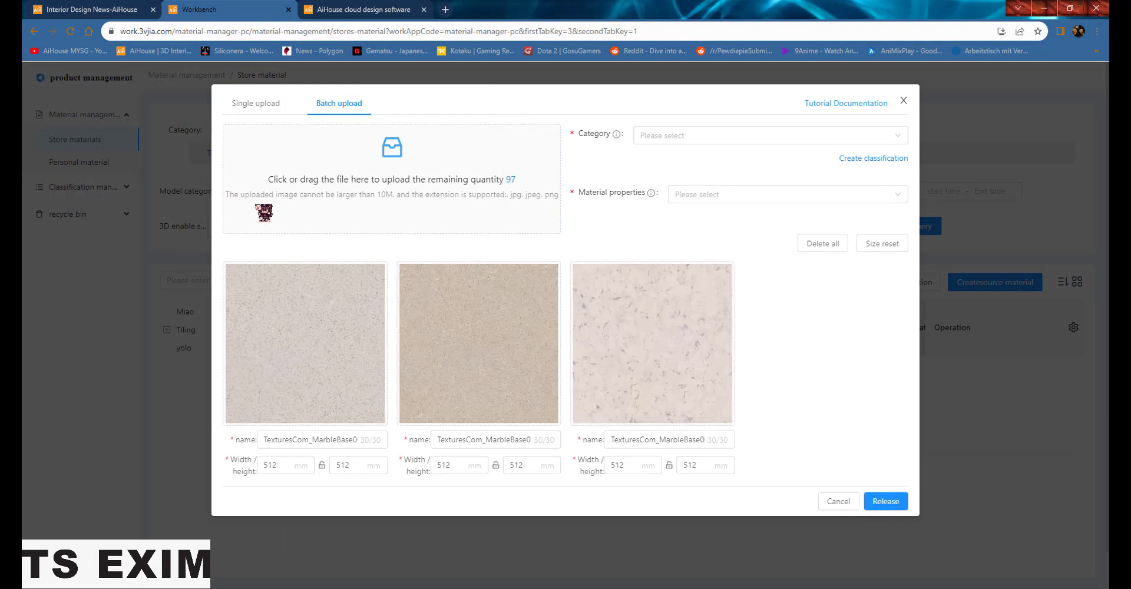
{"action": "left_click", "coordinate": [708, 139]}
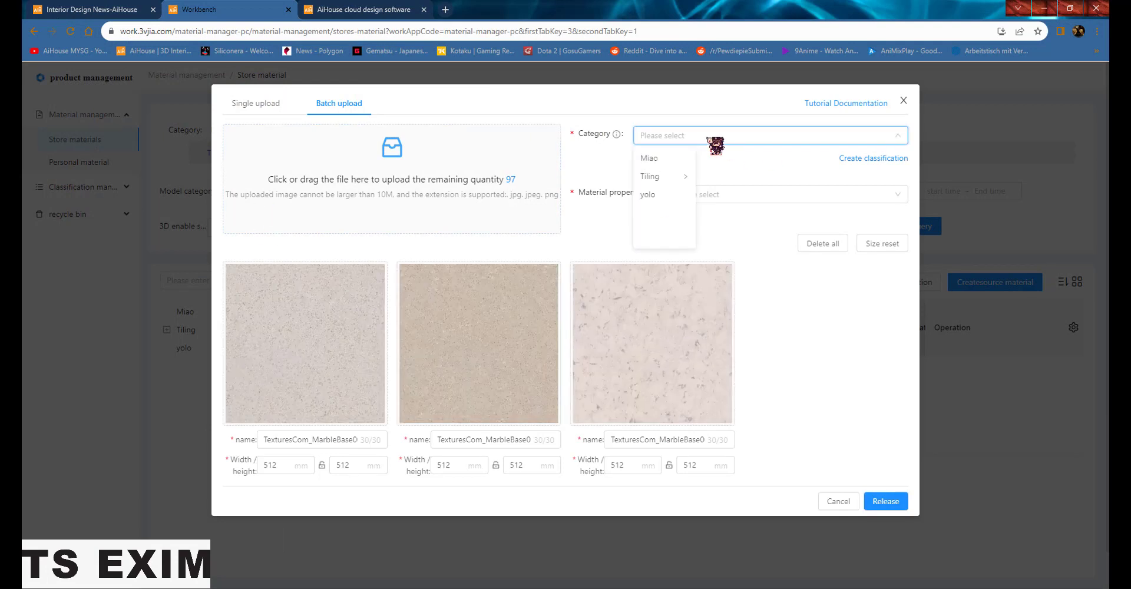
{"action": "left_click", "coordinate": [681, 178]}
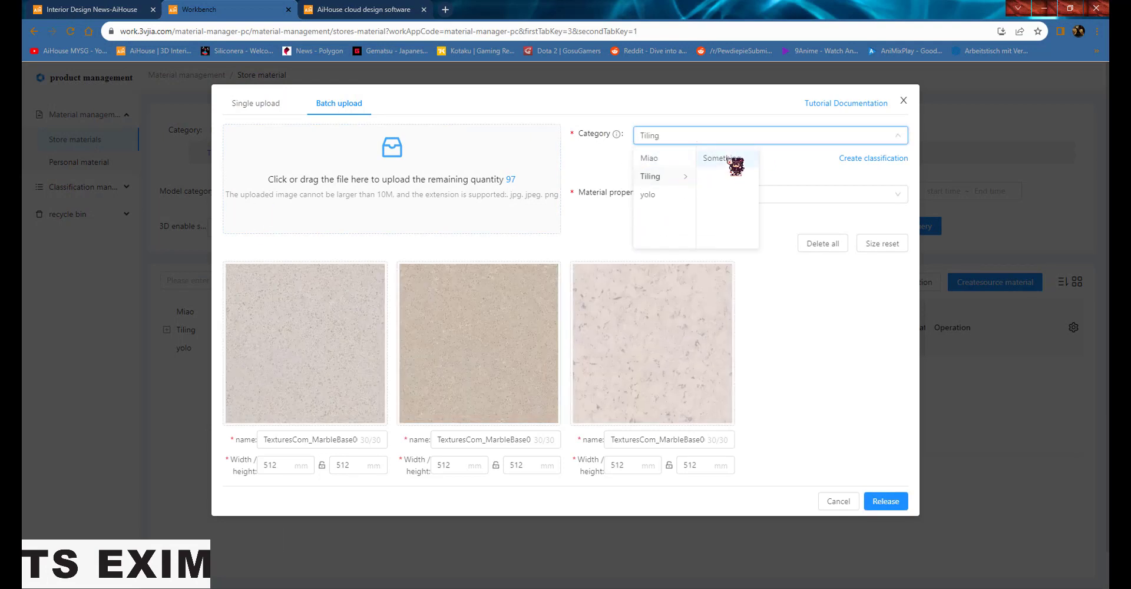
{"action": "left_click", "coordinate": [737, 198]}
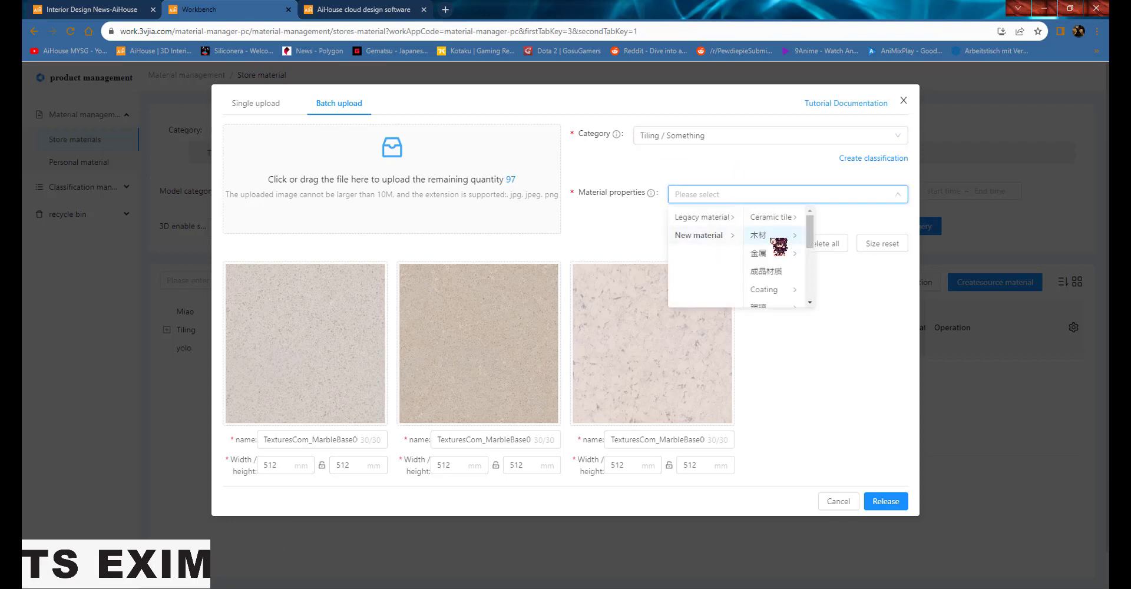
{"action": "left_click", "coordinate": [904, 101]}
- Cancel the pending publish and reopen the texture-mapping upload form
{"action": "left_click", "coordinate": [650, 218]}
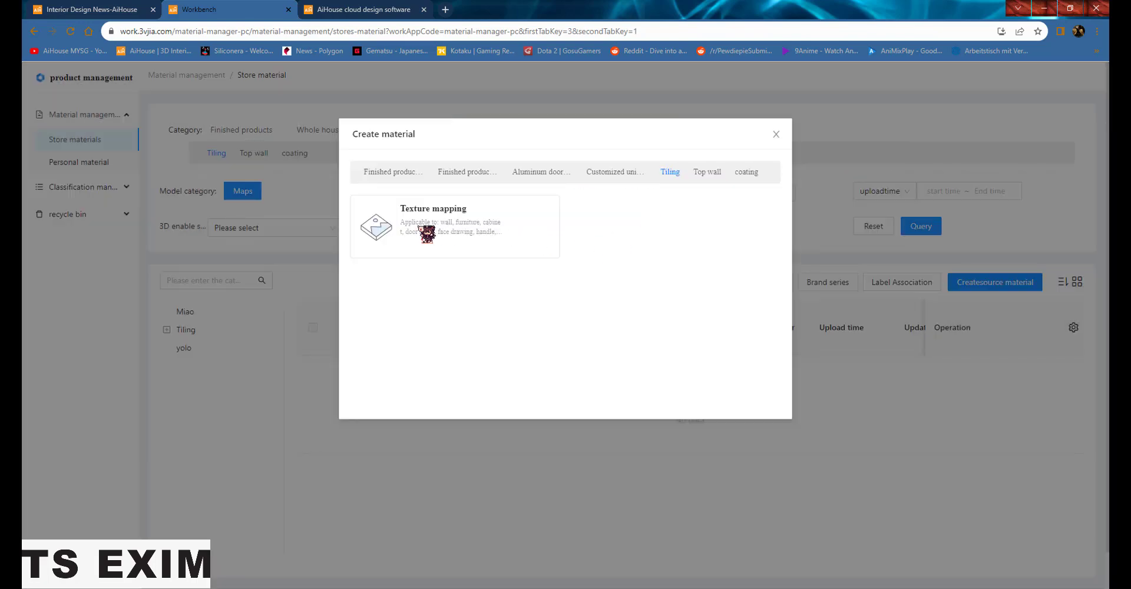
{"action": "left_click", "coordinate": [777, 135]}
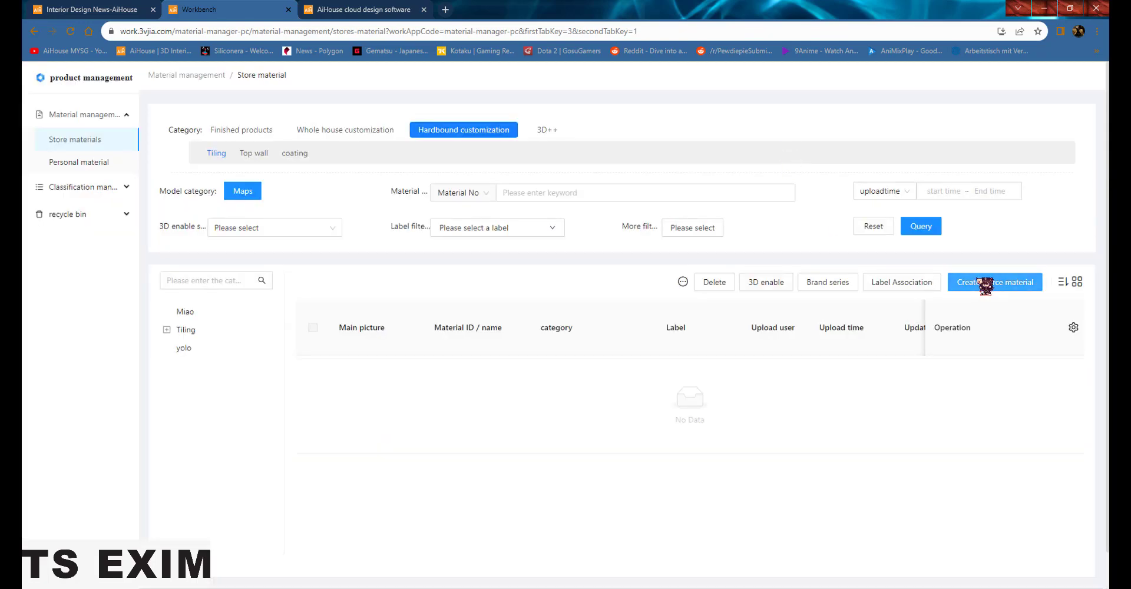
{"action": "left_click", "coordinate": [985, 284]}
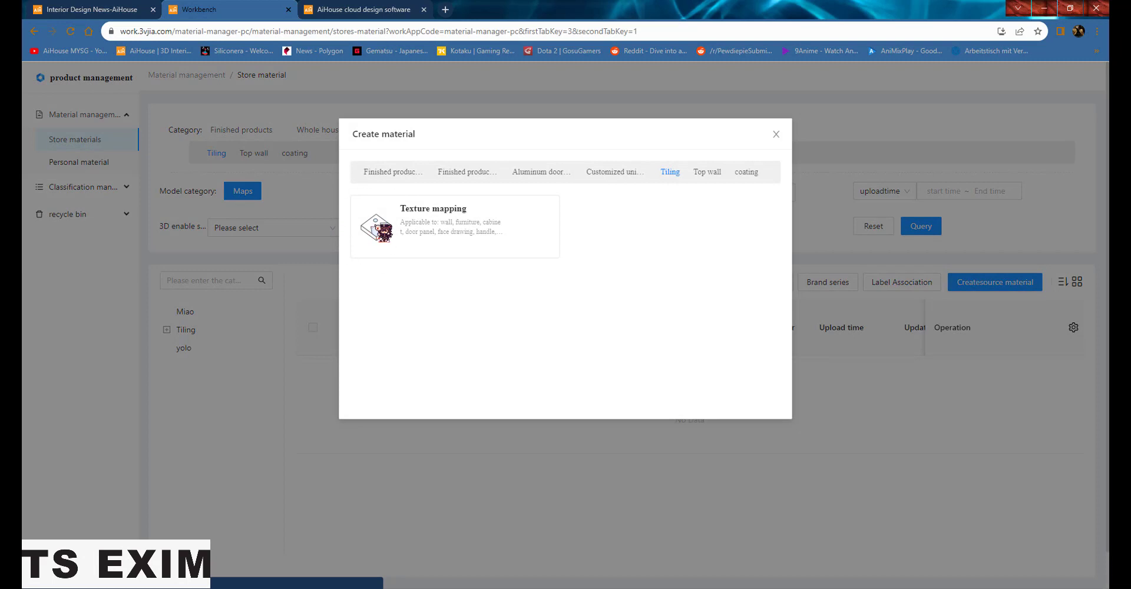
{"action": "left_click", "coordinate": [377, 227]}
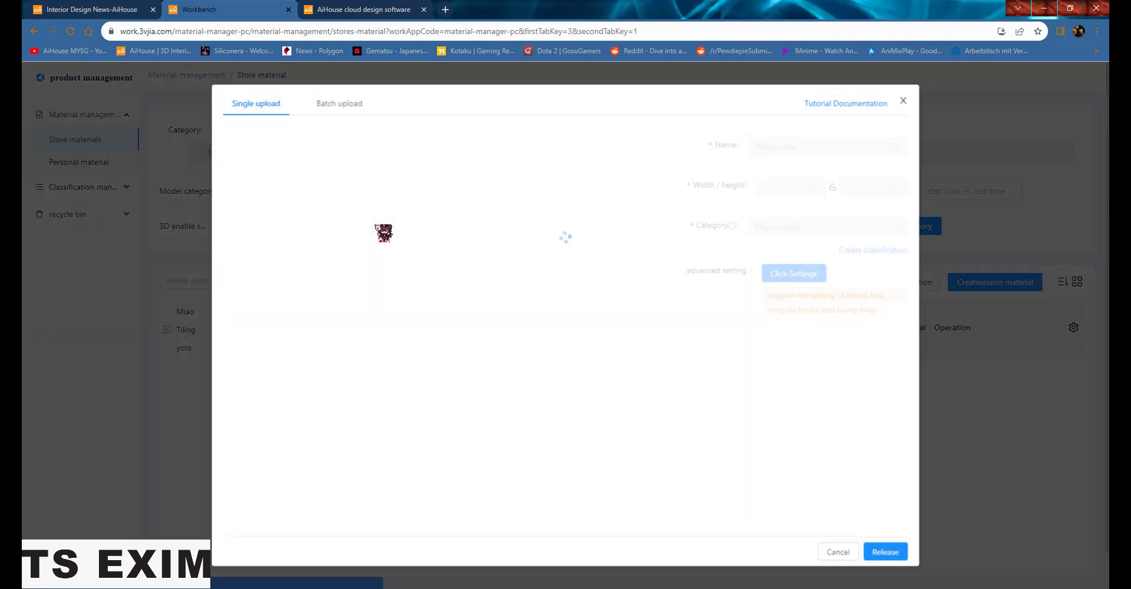
- Load three marble texture JPGs into the Batch upload tab
{"action": "left_click", "coordinate": [357, 105]}
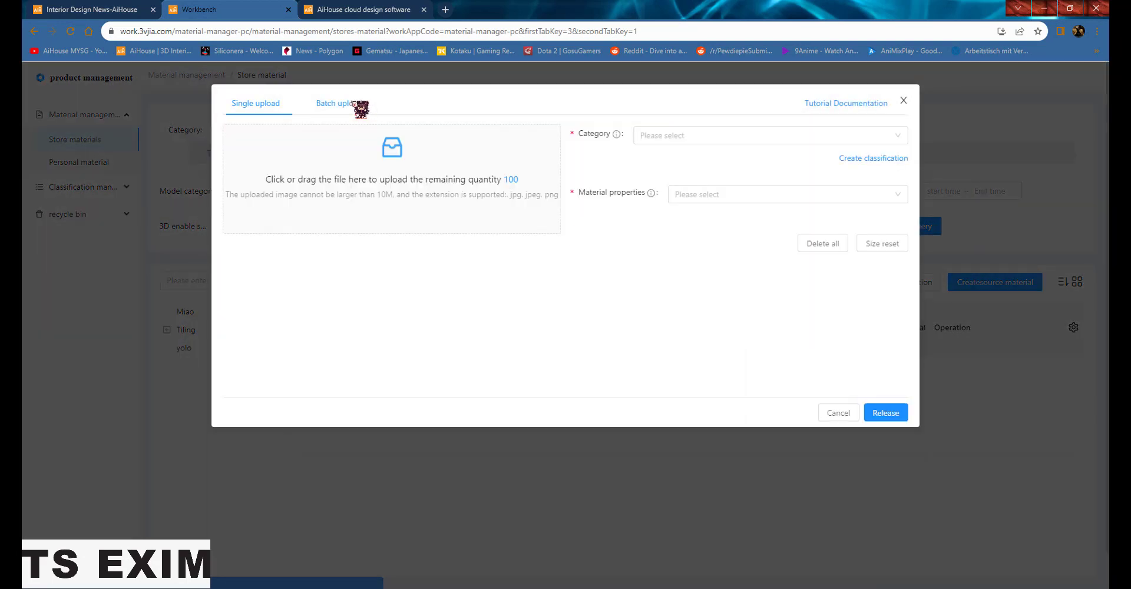
{"action": "left_click", "coordinate": [397, 167]}
{"action": "left_click", "coordinate": [399, 95]}
{"action": "left_click", "coordinate": [460, 95], "text": "ctrl"}
{"action": "left_click", "coordinate": [518, 98], "text": "ctrl"}
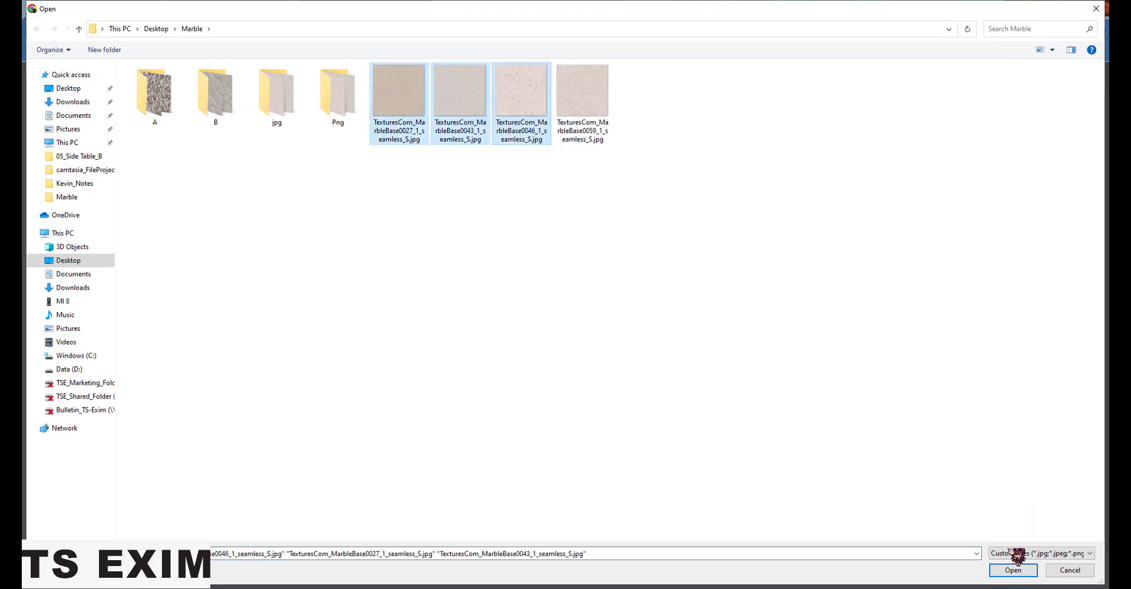
{"action": "left_click", "coordinate": [1013, 569]}
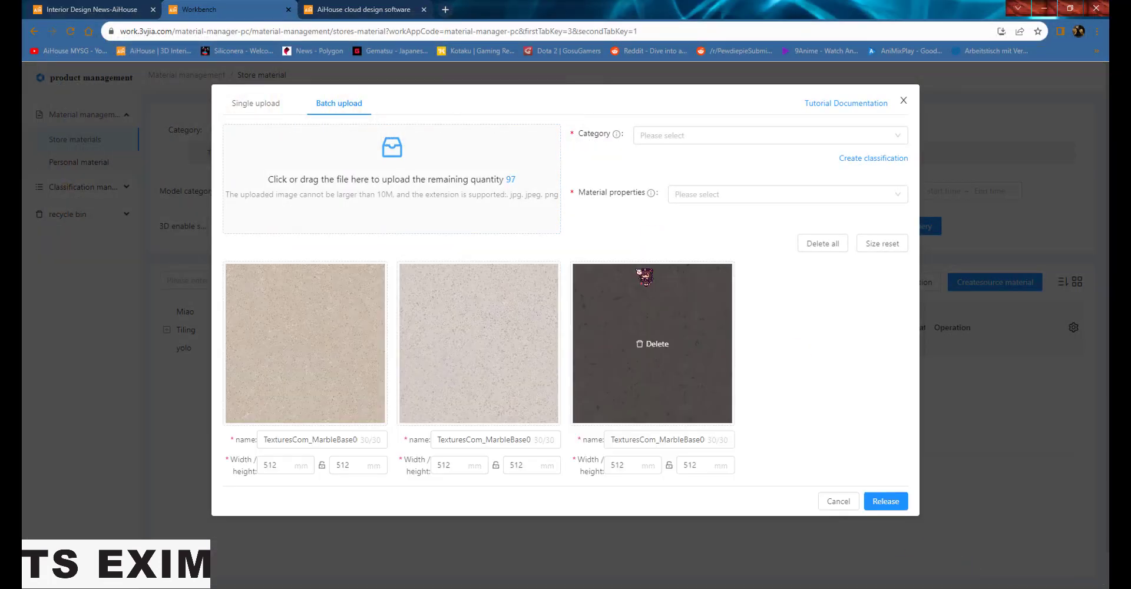
- Set the batch category to Tiling / Something
{"action": "left_click", "coordinate": [716, 137]}
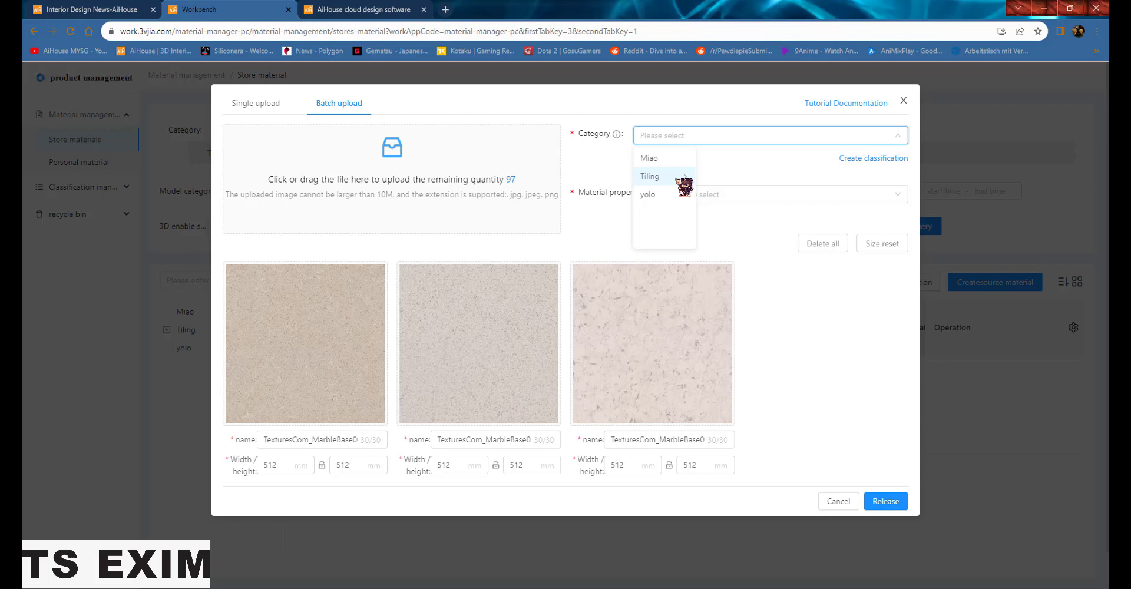
{"action": "left_click", "coordinate": [737, 161]}
{"action": "left_click", "coordinate": [734, 197]}
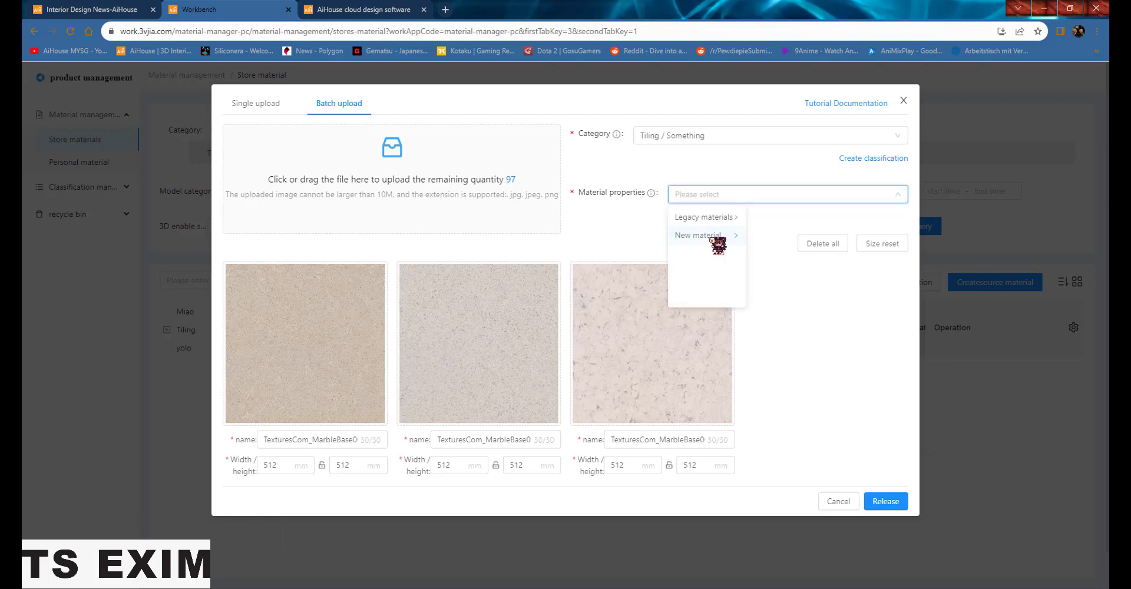
{"action": "left_click", "coordinate": [713, 235]}
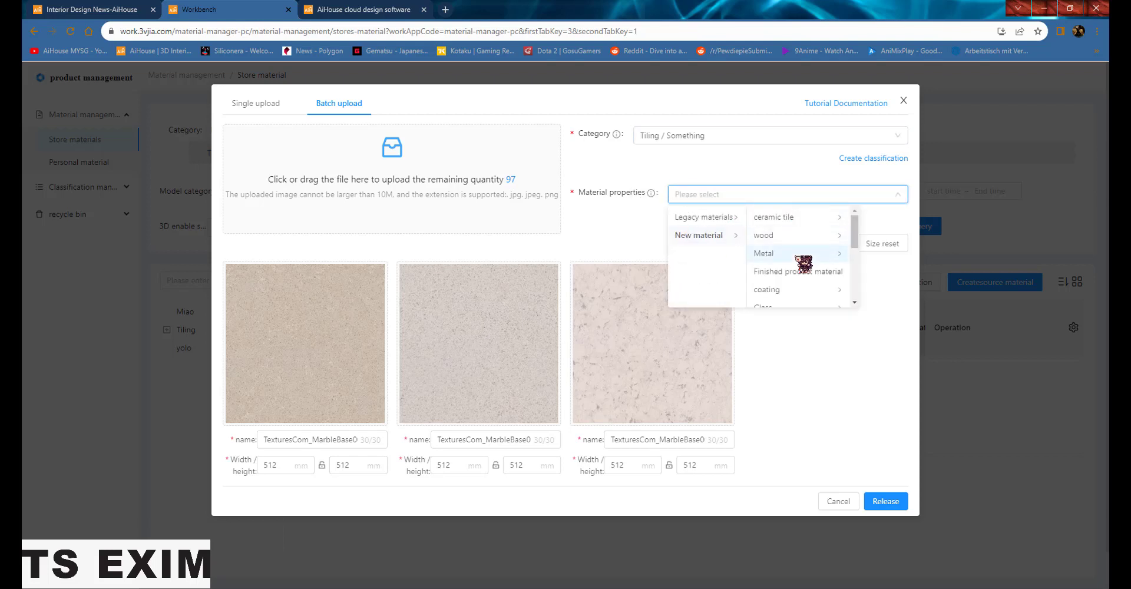
- Set the batch material properties to New material > ceramic tile > Marble
{"action": "scroll", "coordinate": [804, 262], "scroll_direction": "down", "scroll_amount": 2}
{"action": "scroll", "coordinate": [804, 259], "scroll_direction": "down", "scroll_amount": 1}
{"action": "scroll", "coordinate": [805, 253], "scroll_direction": "down", "scroll_amount": 1}
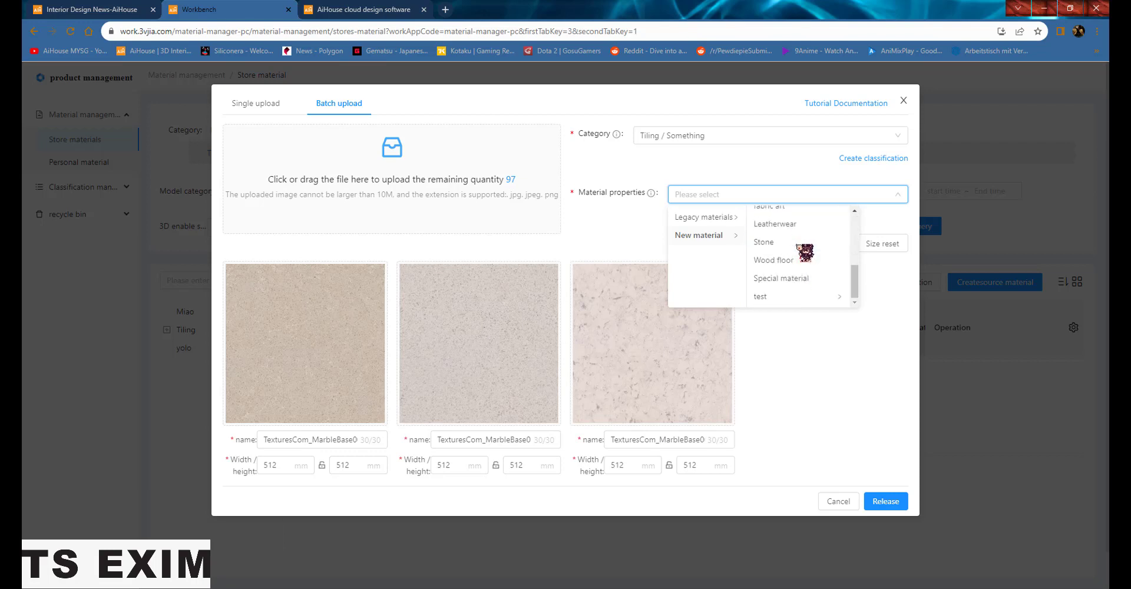
{"action": "scroll", "coordinate": [792, 253], "scroll_direction": "up", "scroll_amount": 3}
{"action": "left_click", "coordinate": [792, 217]}
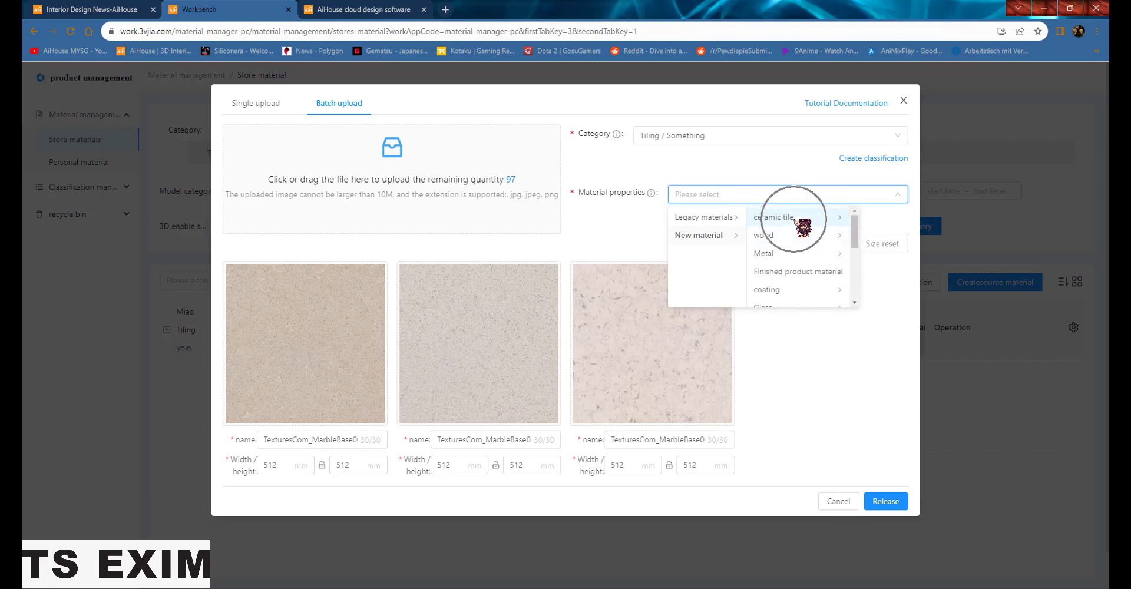
{"action": "scroll", "coordinate": [888, 239], "scroll_direction": "down", "scroll_amount": 1}
{"action": "scroll", "coordinate": [901, 259], "scroll_direction": "down", "scroll_amount": 2}
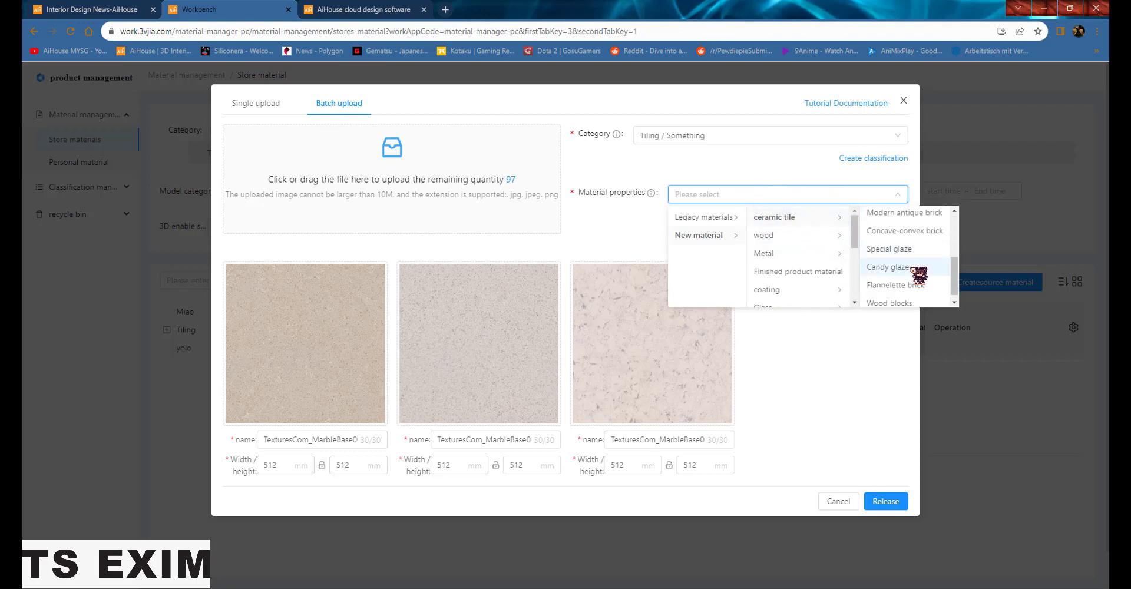
{"action": "scroll", "coordinate": [918, 274], "scroll_direction": "down", "scroll_amount": 1}
{"action": "scroll", "coordinate": [916, 271], "scroll_direction": "up", "scroll_amount": 1}
{"action": "scroll", "coordinate": [913, 265], "scroll_direction": "up", "scroll_amount": 1}
{"action": "scroll", "coordinate": [908, 257], "scroll_direction": "up", "scroll_amount": 1}
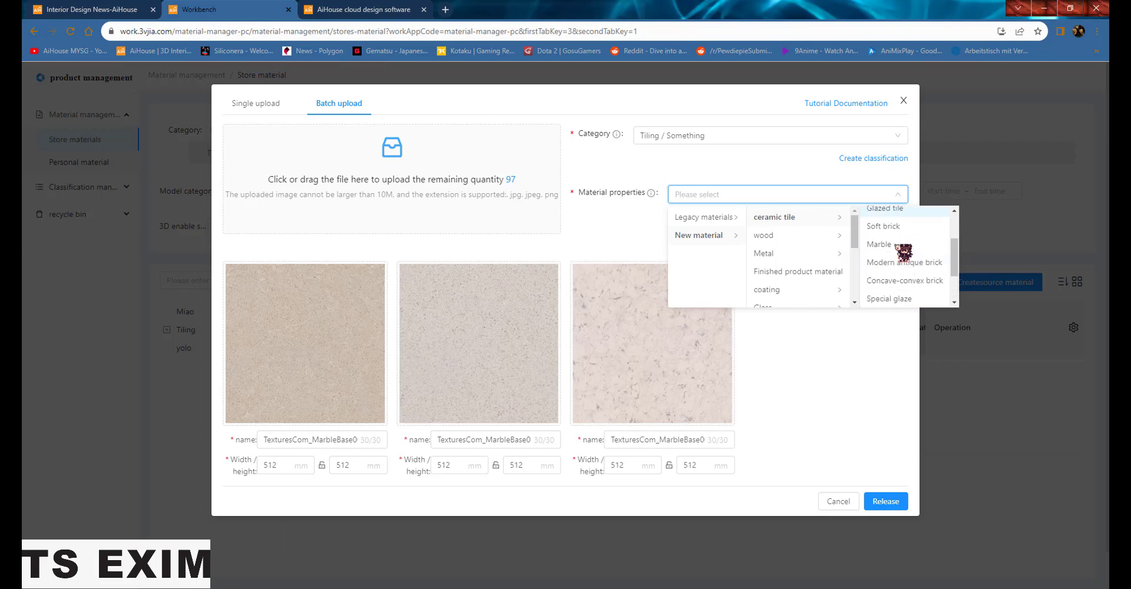
{"action": "left_click", "coordinate": [902, 245]}
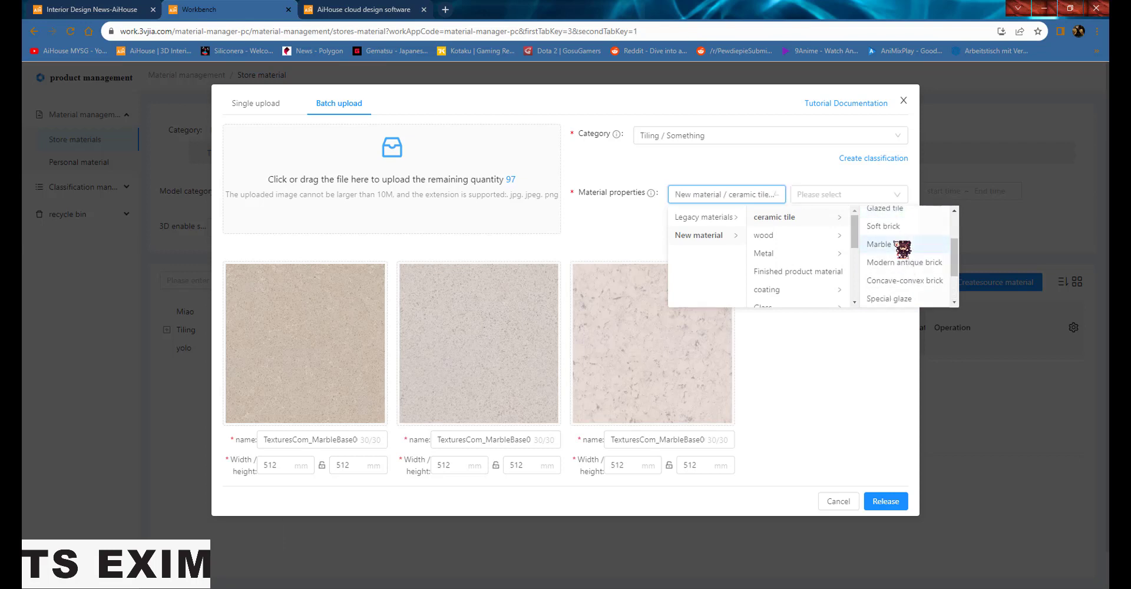
- Choose the Whole marble subtype, then release the batch and confirm with OK
{"action": "left_click", "coordinate": [832, 198]}
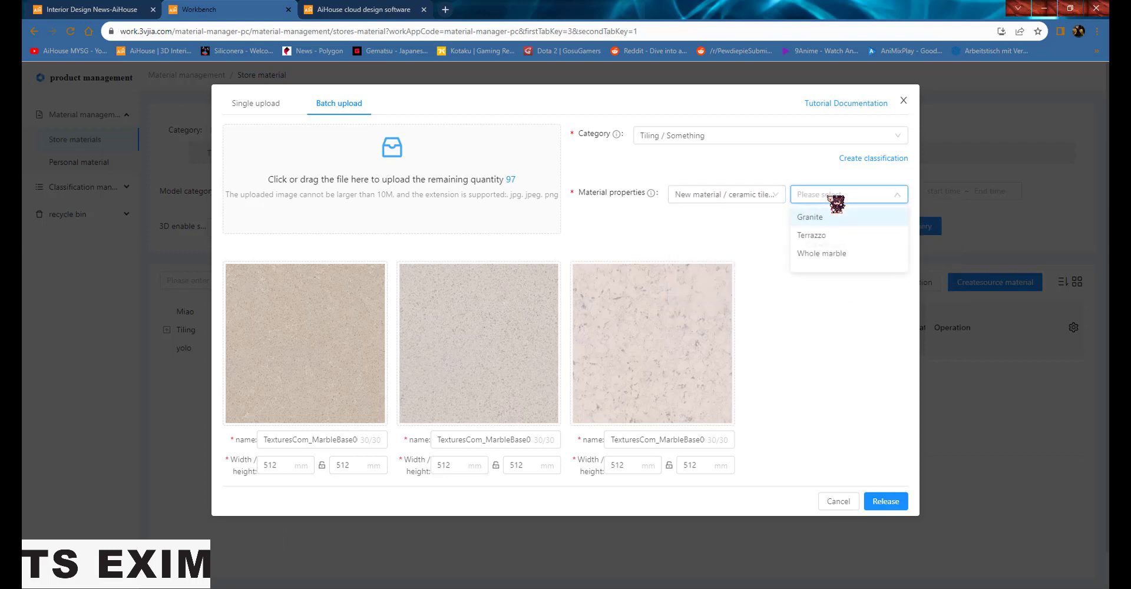
{"action": "left_click", "coordinate": [847, 257]}
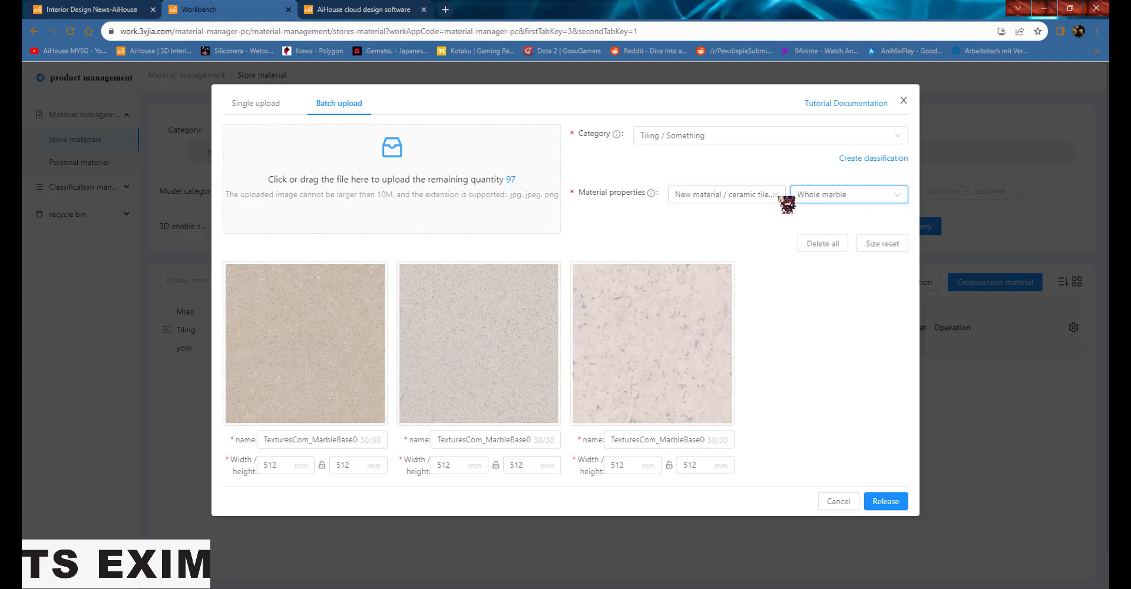
{"action": "left_click", "coordinate": [900, 503]}
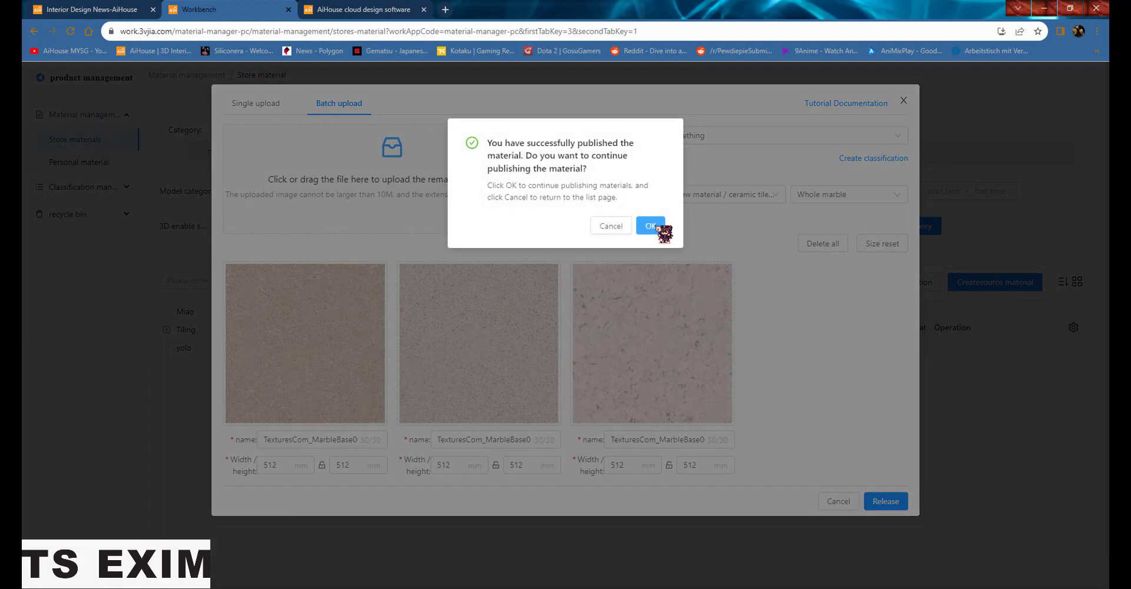
{"action": "left_click", "coordinate": [654, 227]}
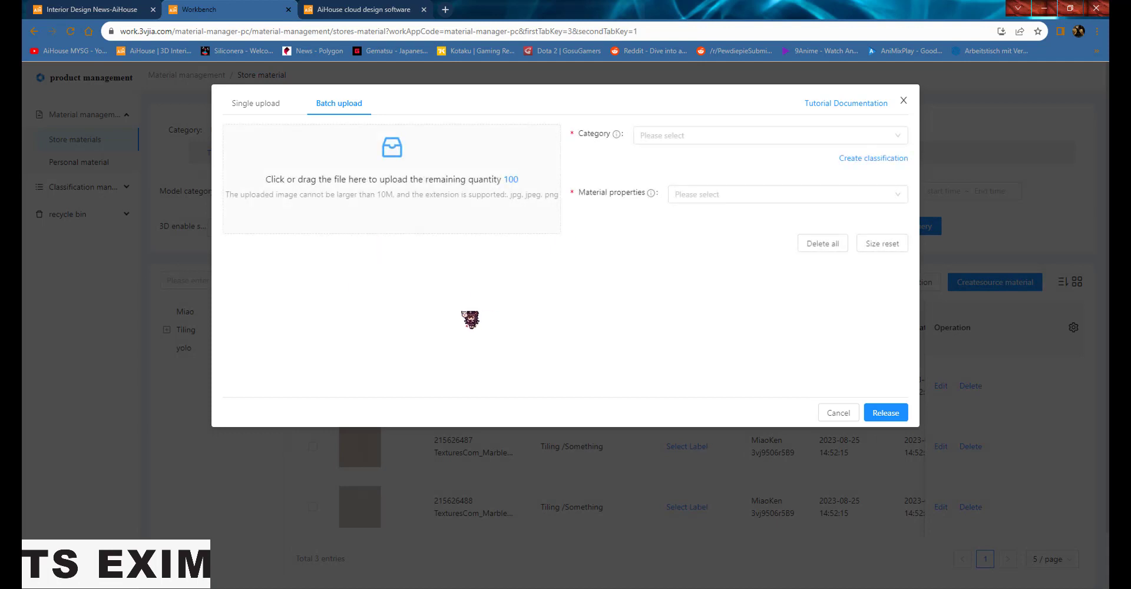
- On Single upload, set material properties to New material > ceramic tile > Marble > Whole marble
{"action": "left_click", "coordinate": [446, 290]}
{"action": "left_click", "coordinate": [257, 104]}
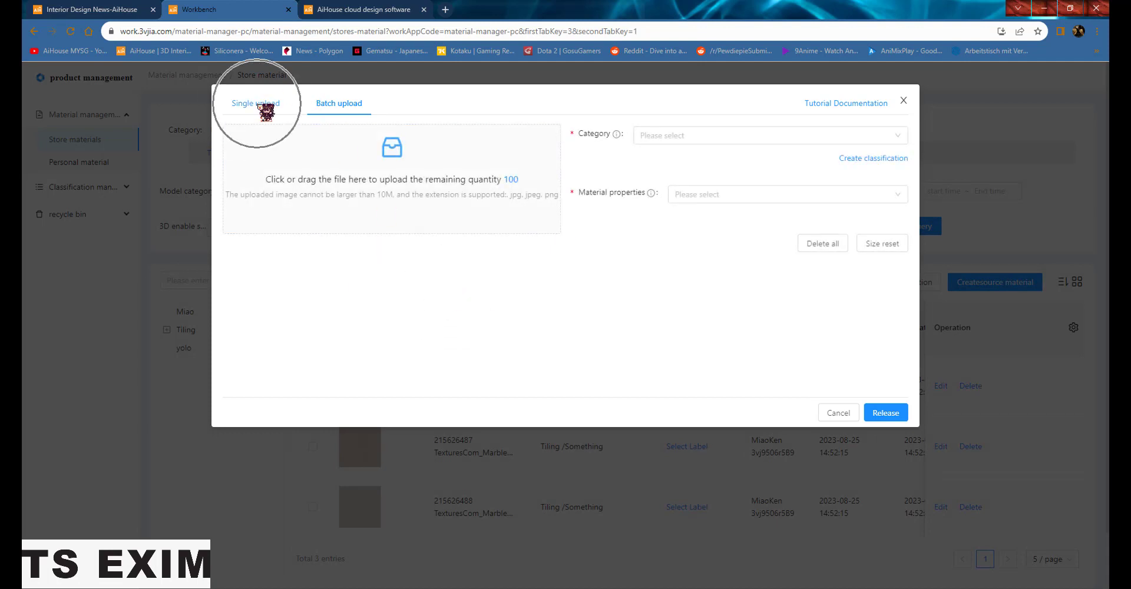
{"action": "left_click", "coordinate": [265, 106]}
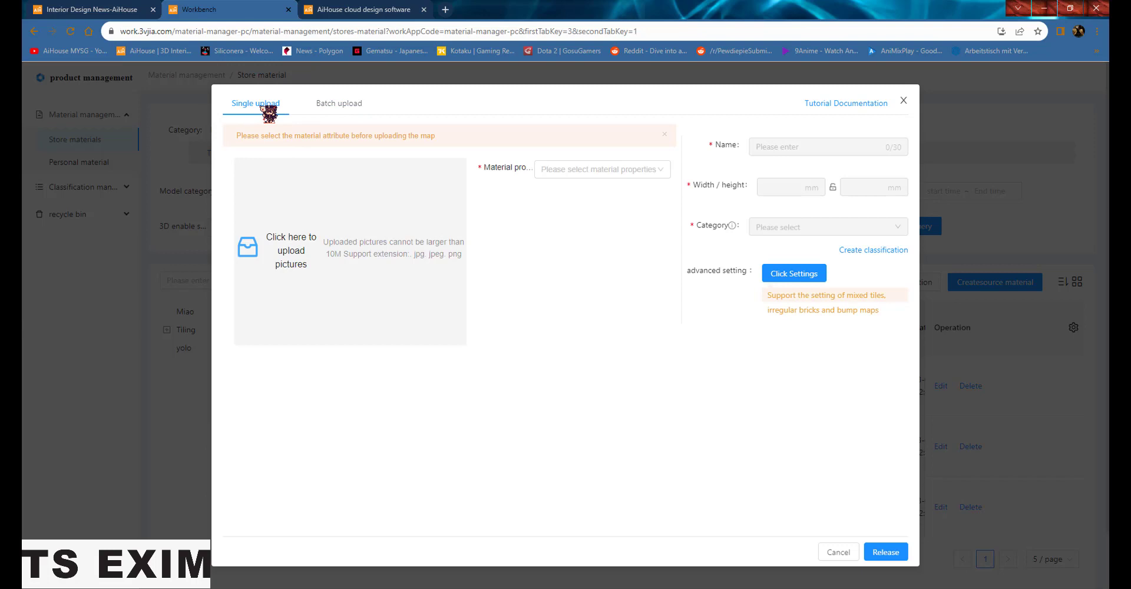
{"action": "left_click", "coordinate": [569, 170]}
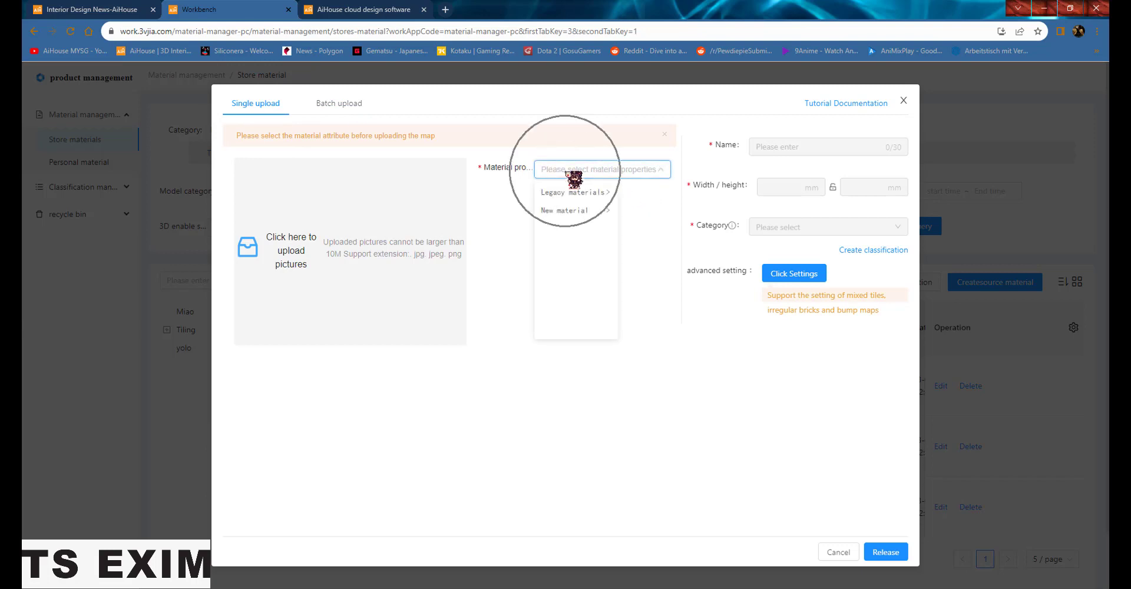
{"action": "left_click", "coordinate": [563, 211]}
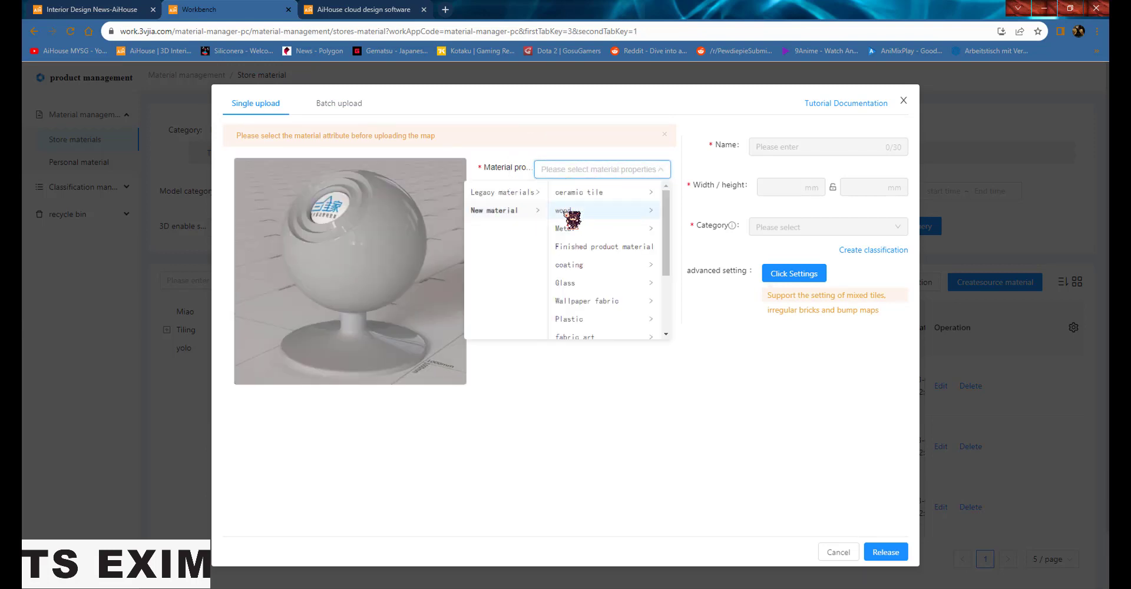
{"action": "left_click", "coordinate": [588, 198]}
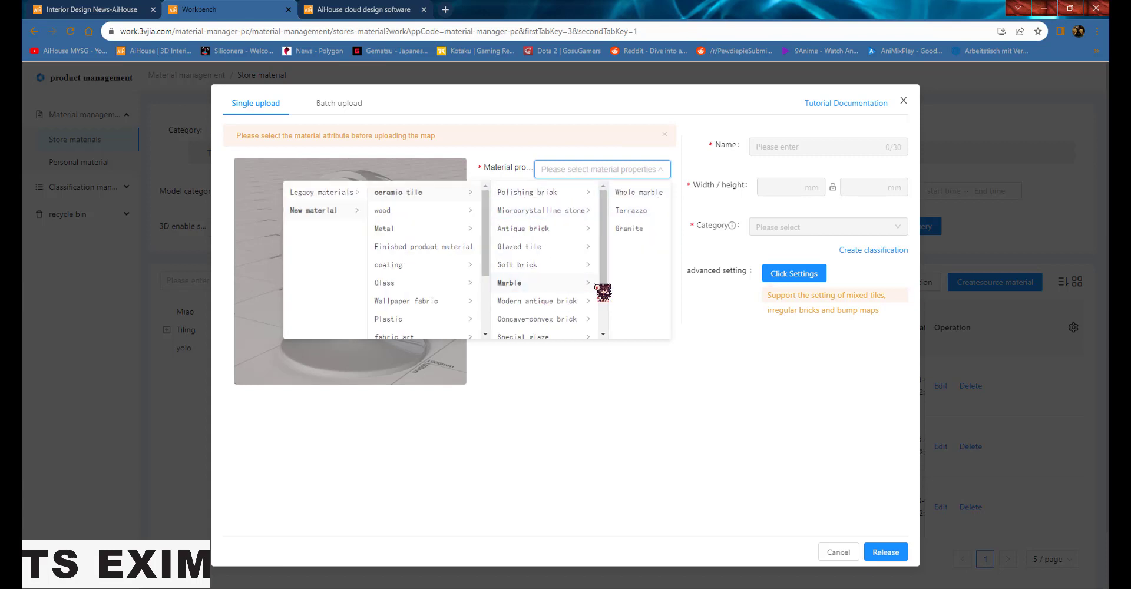
{"action": "left_click", "coordinate": [646, 193]}
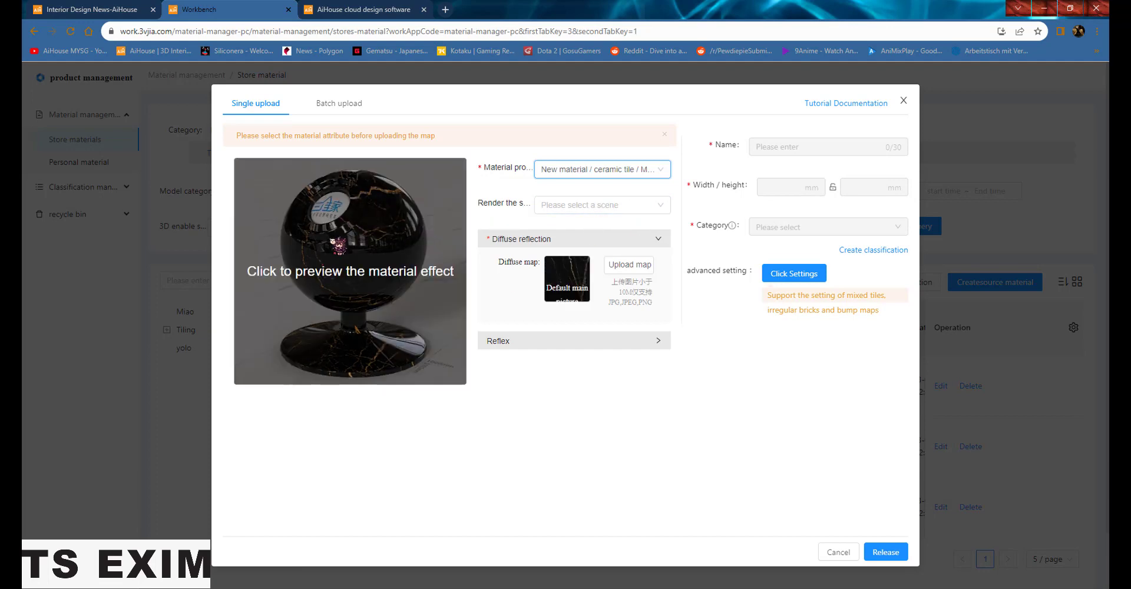
- Load MarbleBase0059 as the diffuse map, set the render scene to Stone, and preview
{"action": "left_click", "coordinate": [633, 269]}
{"action": "double_click", "coordinate": [582, 113]}
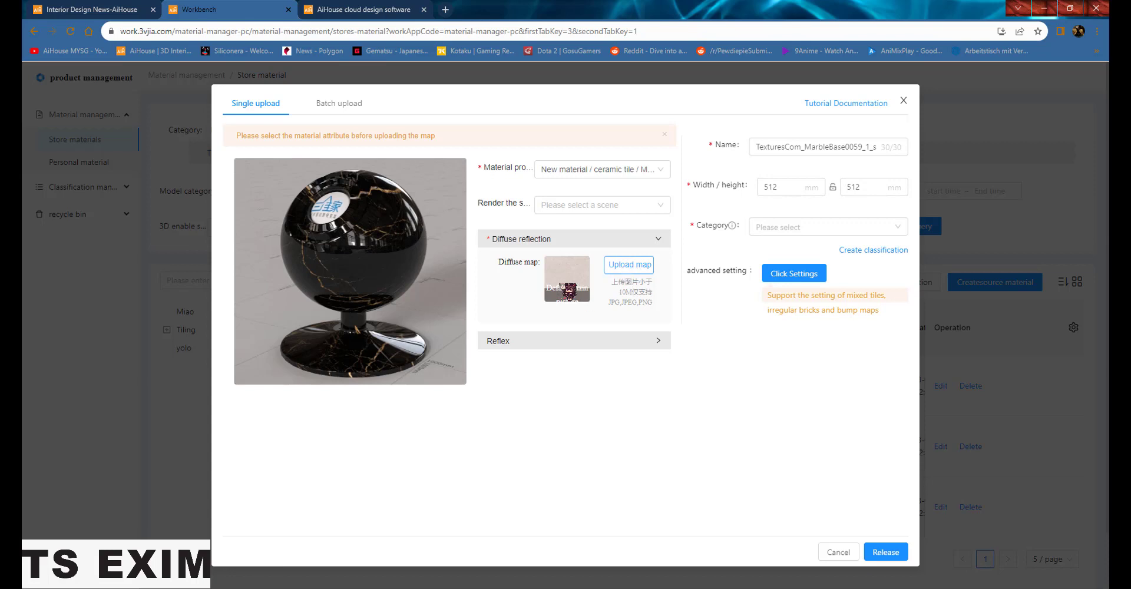
{"action": "mouse_move", "coordinate": [350, 271]}
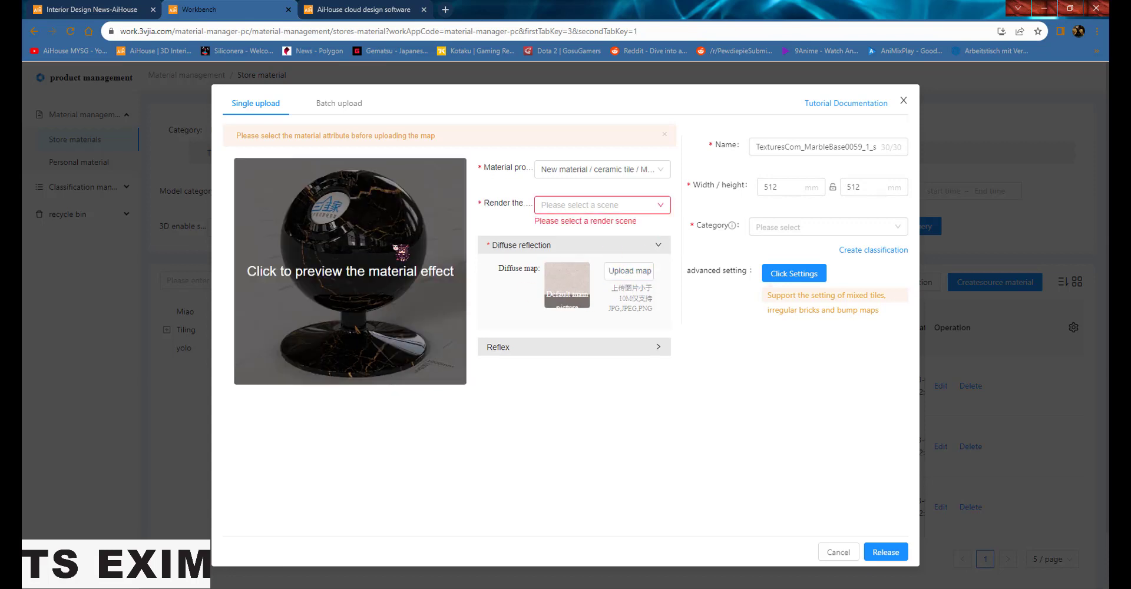
{"action": "left_click", "coordinate": [577, 209]}
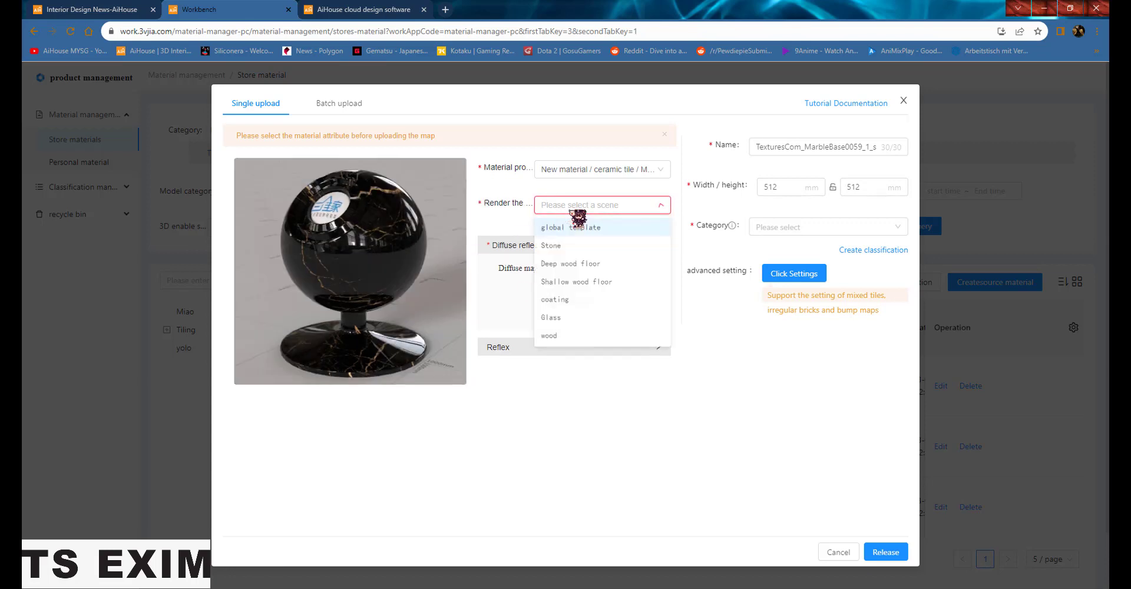
{"action": "left_click", "coordinate": [559, 246]}
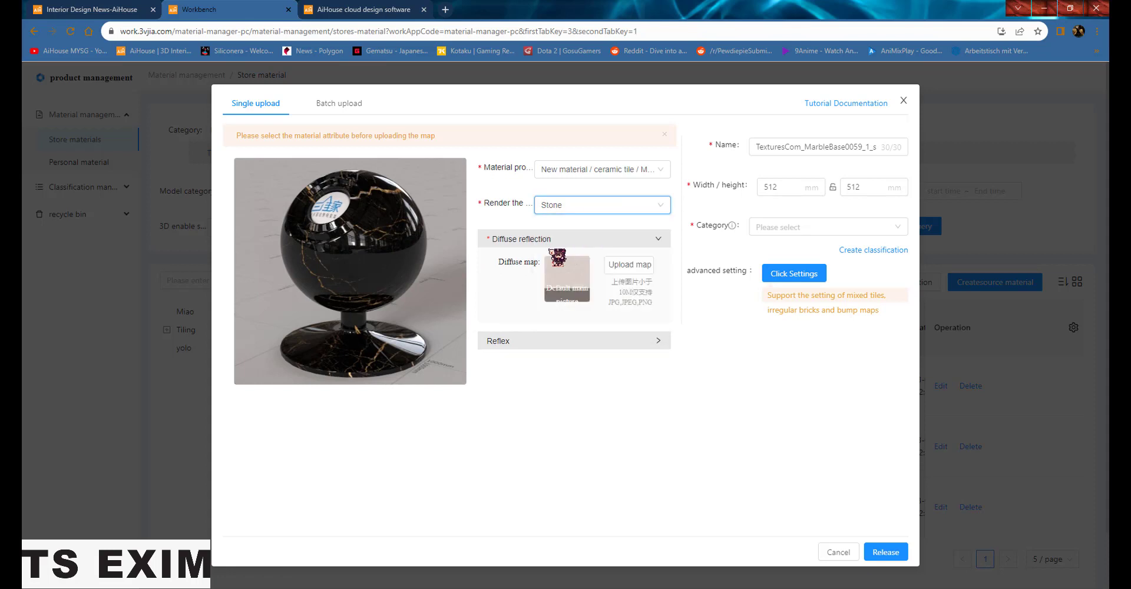
{"action": "left_click", "coordinate": [350, 275]}
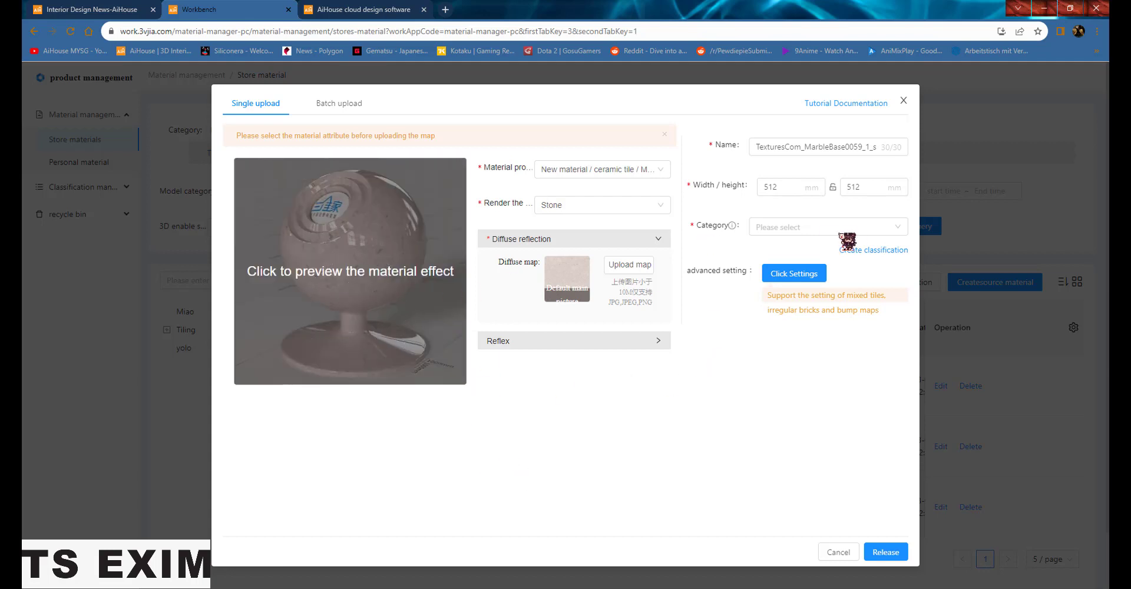
- File the material under Tiling / Something, release it, confirm, and close the form
{"action": "left_click", "coordinate": [794, 230]}
{"action": "left_click", "coordinate": [792, 268]}
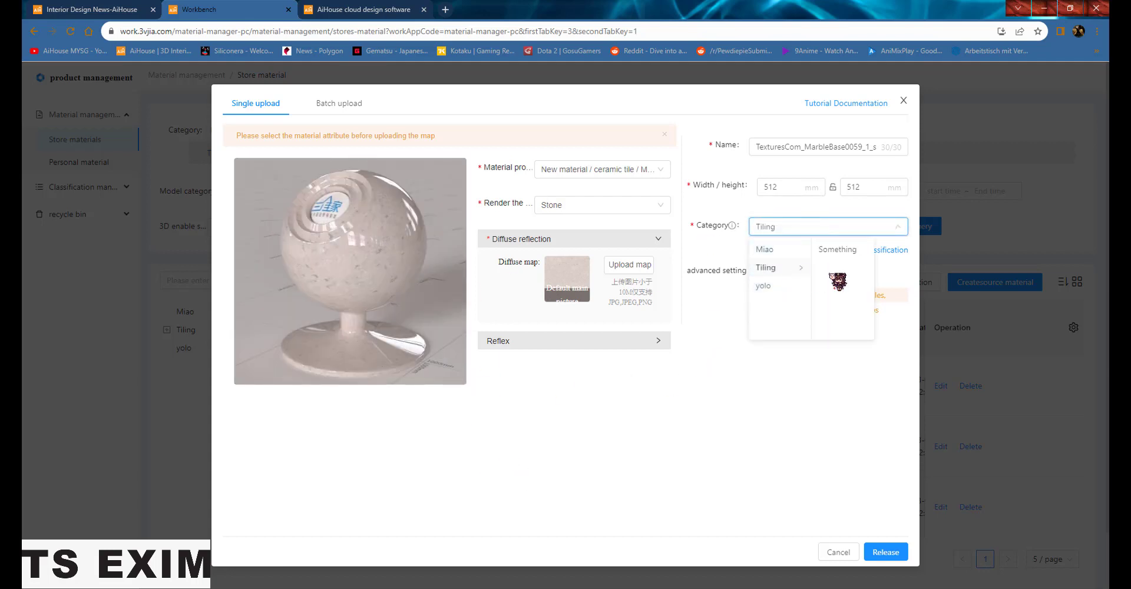
{"action": "left_click", "coordinate": [840, 250]}
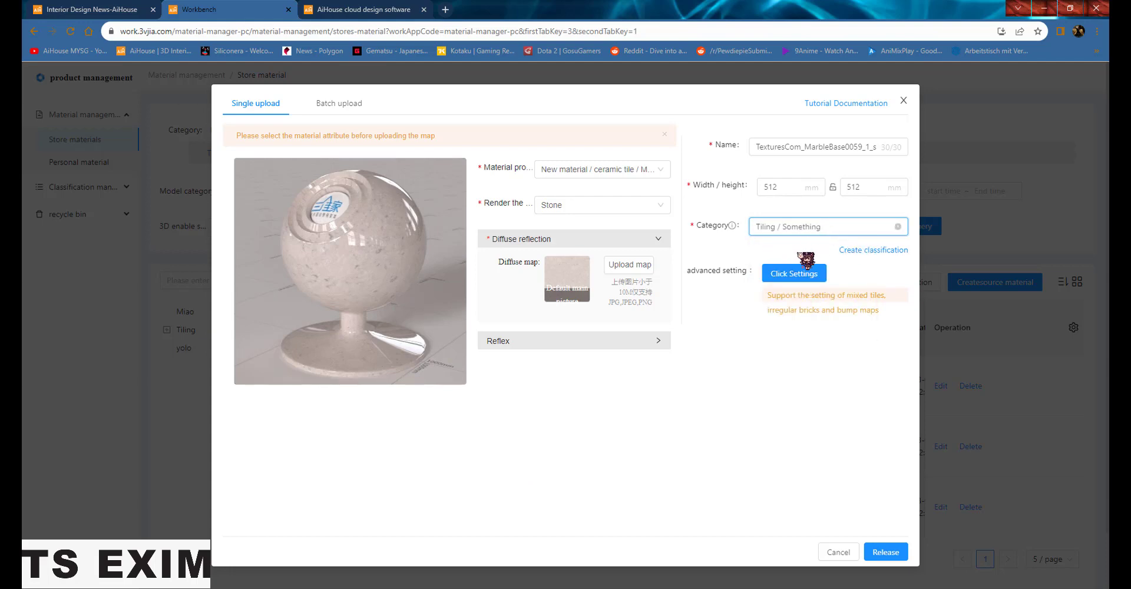
{"action": "left_click", "coordinate": [887, 554]}
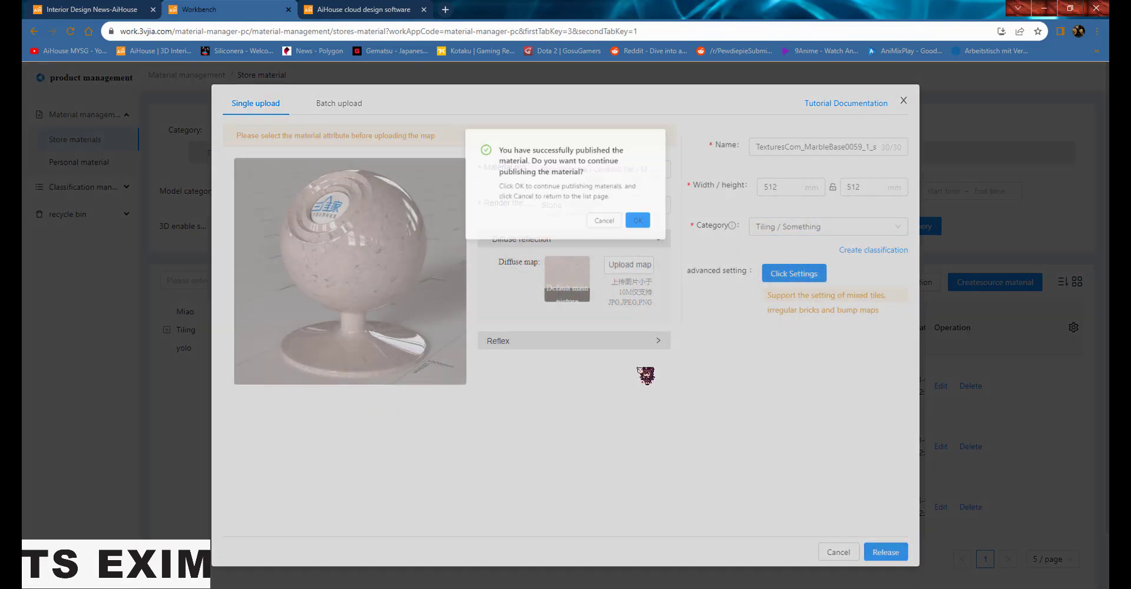
{"action": "left_click", "coordinate": [659, 223]}
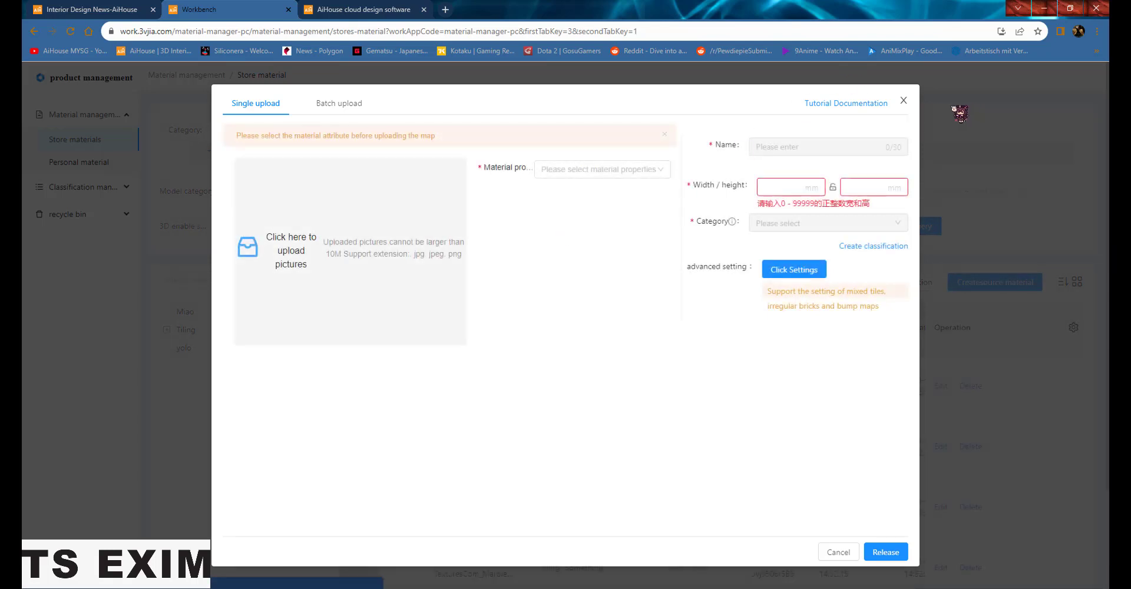
{"action": "left_click", "coordinate": [903, 101]}
- Start a new Createsource material and open its texture-mapping upload form
{"action": "left_click", "coordinate": [776, 134]}
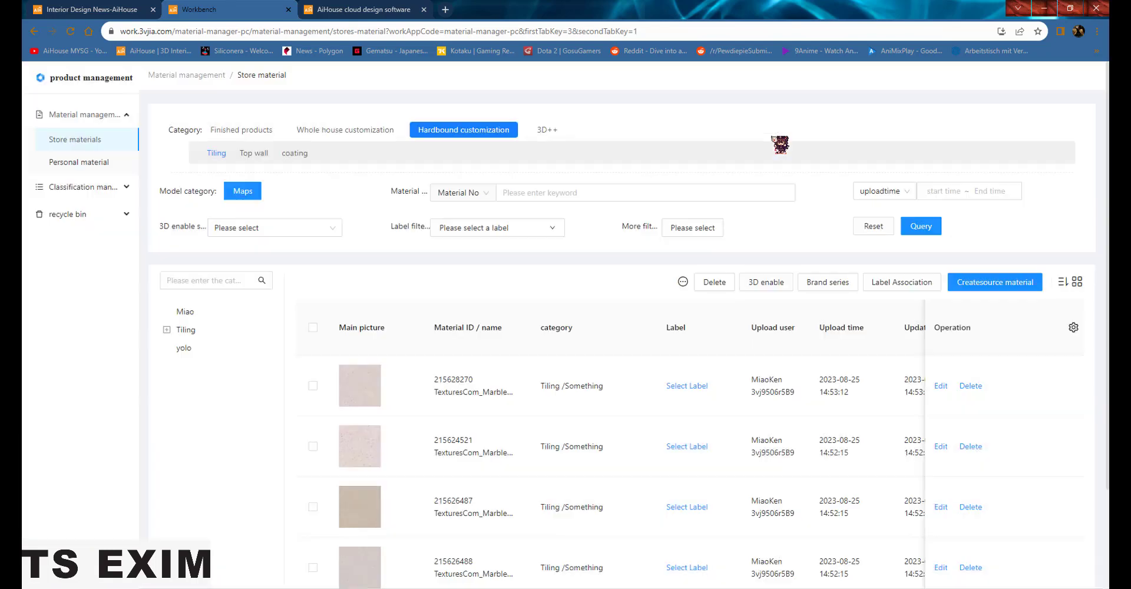
{"action": "scroll", "coordinate": [430, 413], "scroll_direction": "down", "scroll_amount": 2}
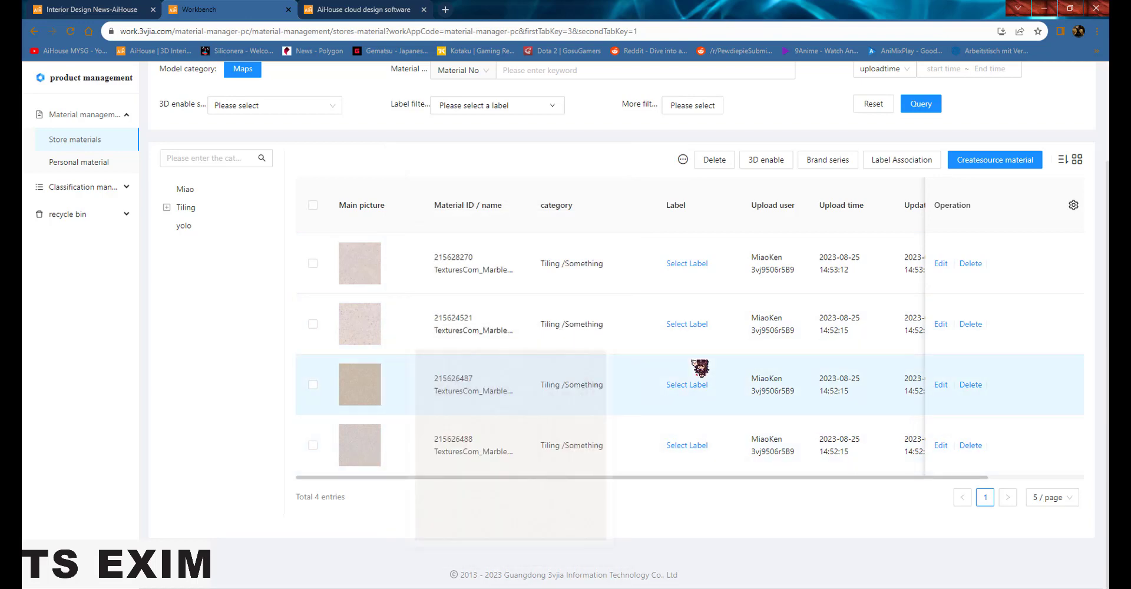
{"action": "scroll", "coordinate": [447, 377], "scroll_direction": "up", "scroll_amount": 2}
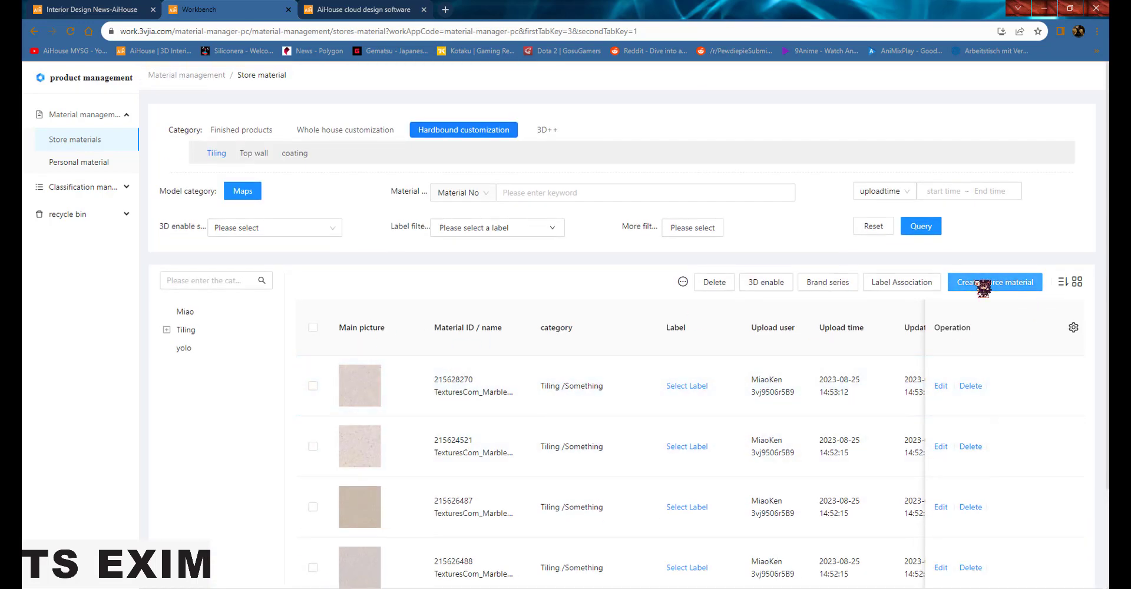
{"action": "left_click", "coordinate": [983, 286]}
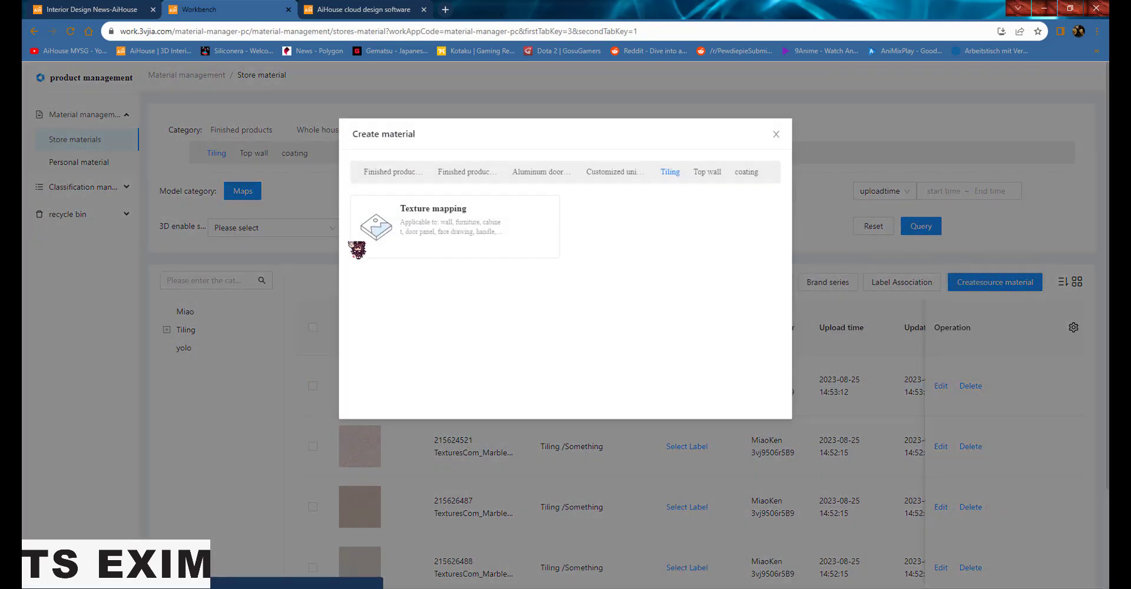
{"action": "left_click", "coordinate": [383, 236]}
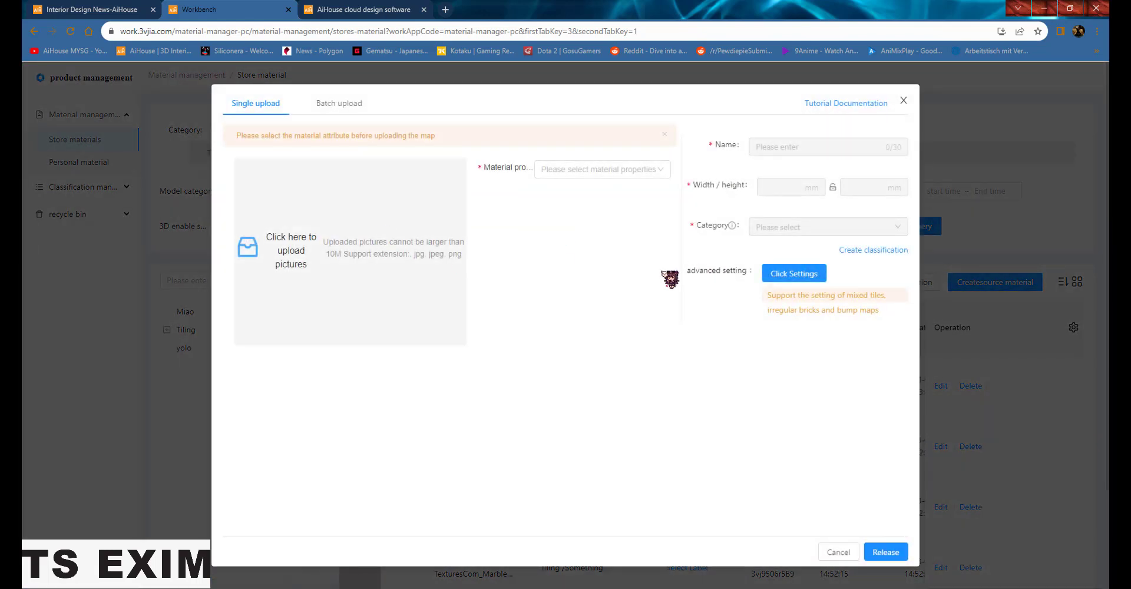
- Set material properties to New material > ceramic tile > Marble > Whole marble
{"action": "left_click", "coordinate": [575, 171]}
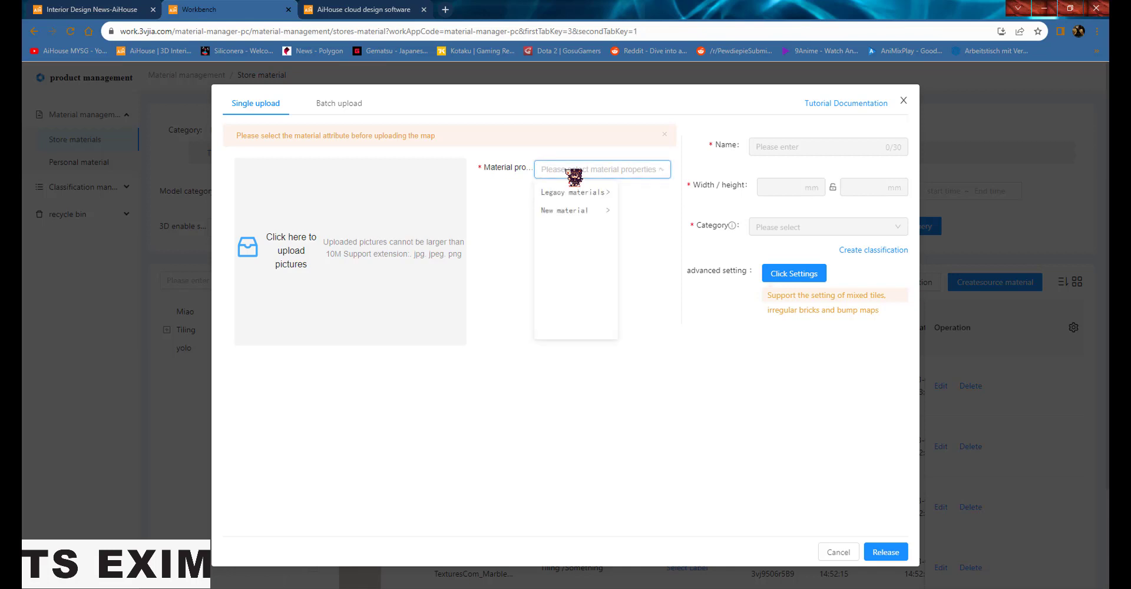
{"action": "left_click", "coordinate": [583, 212]}
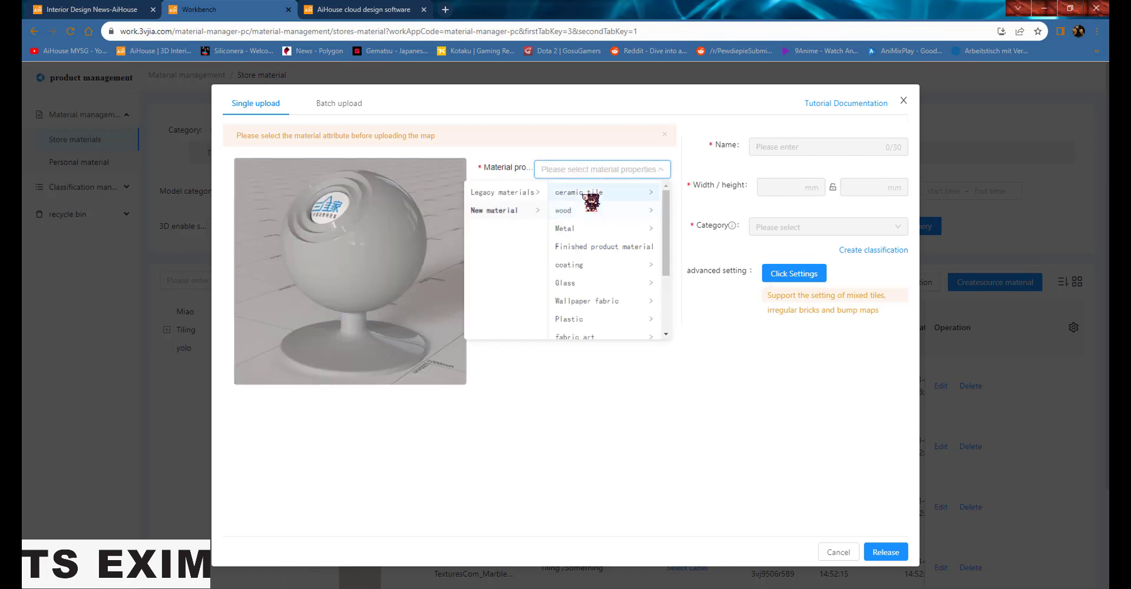
{"action": "left_click", "coordinate": [586, 193]}
{"action": "left_click", "coordinate": [581, 283]}
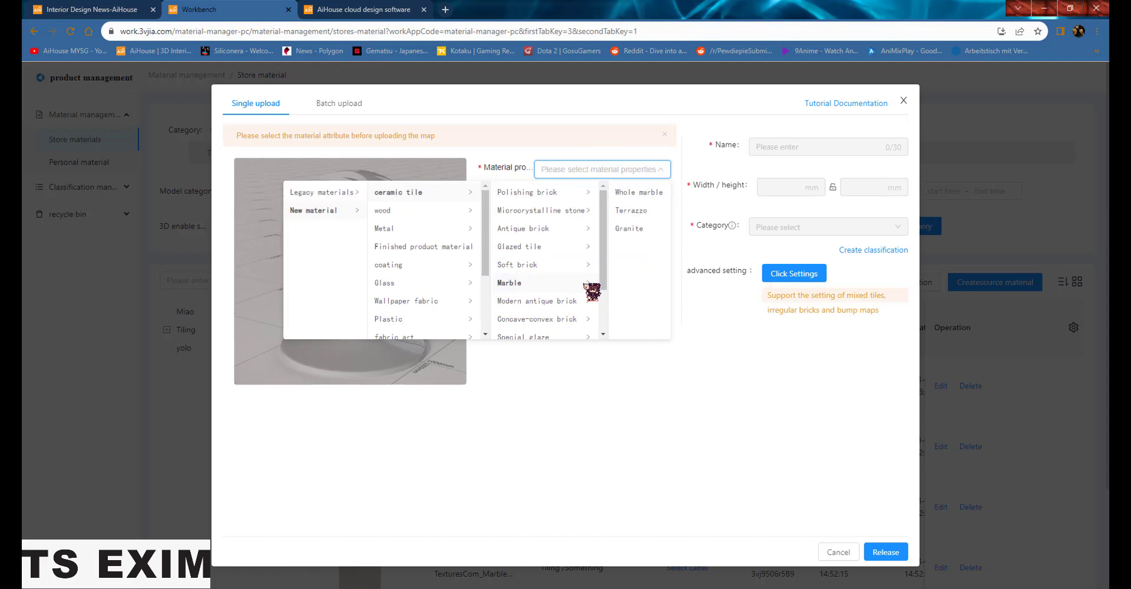
{"action": "left_click", "coordinate": [643, 194]}
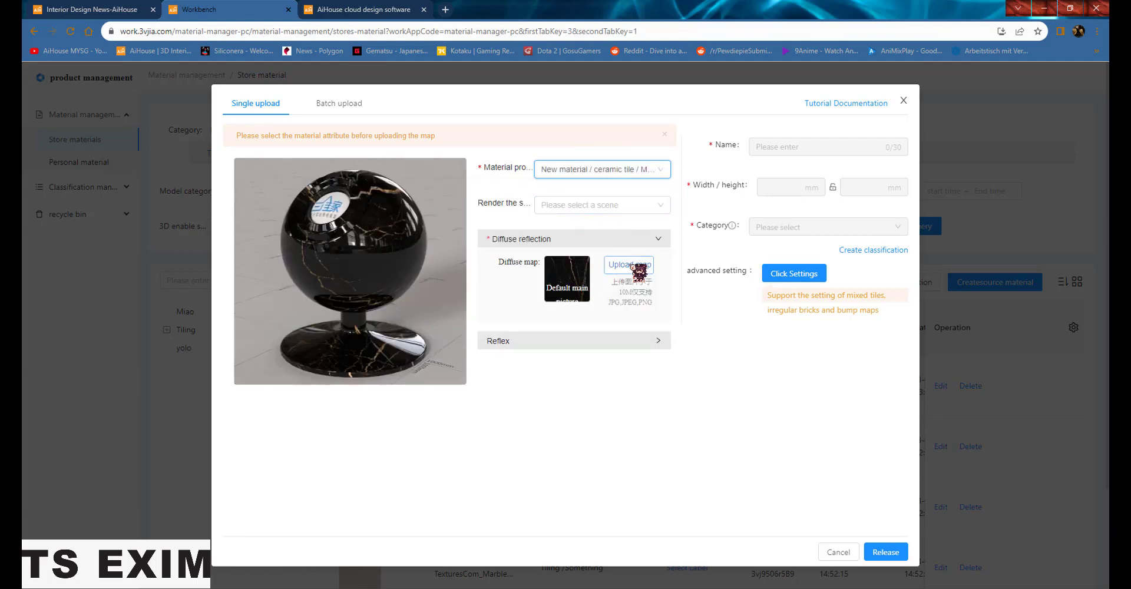
- Upload MarbleBase0027 as the diffuse map and set the render scene to global template
{"action": "left_click", "coordinate": [587, 275]}
{"action": "double_click", "coordinate": [416, 102]}
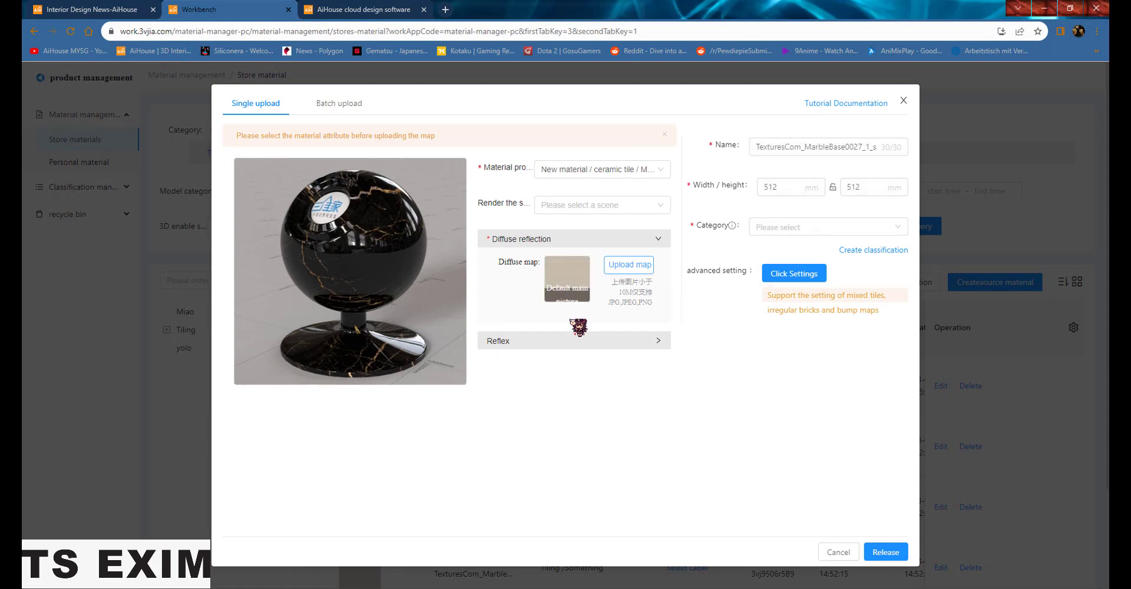
{"action": "left_click", "coordinate": [580, 204]}
{"action": "left_click", "coordinate": [584, 245]}
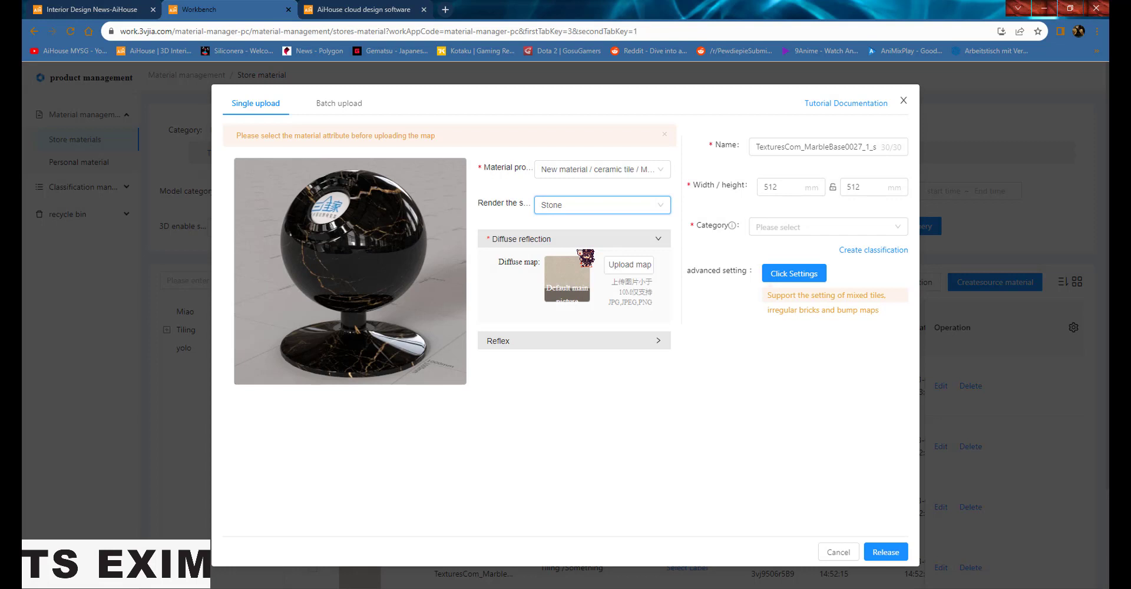
{"action": "left_click", "coordinate": [577, 212]}
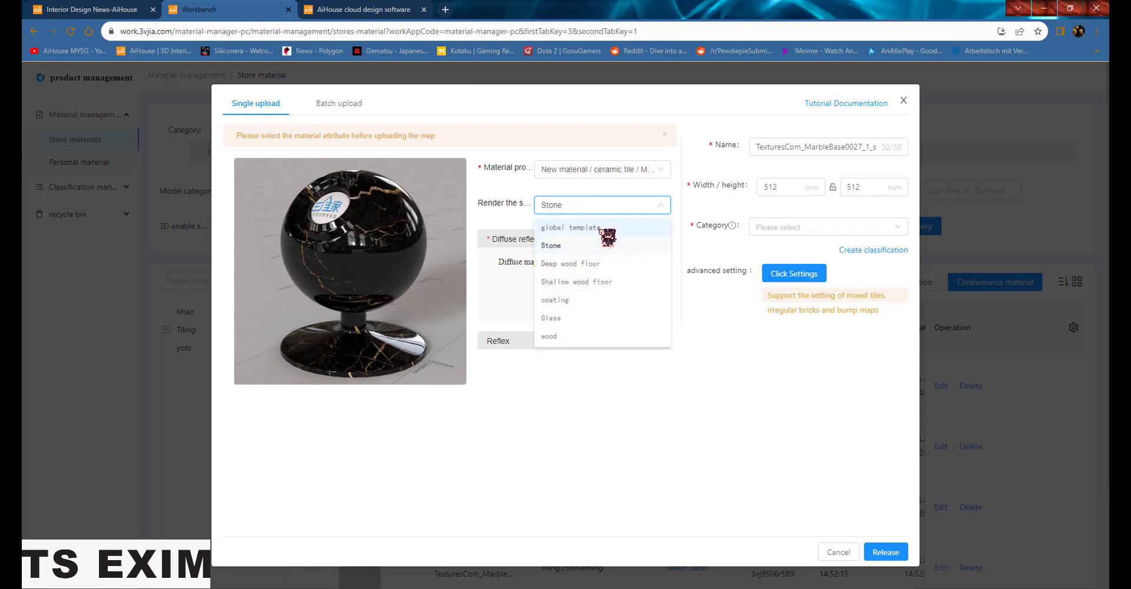
- Name the material Pattern and file it under Tiling / Something
{"action": "left_click", "coordinate": [827, 152]}
{"action": "key", "text": "ctrl+a"}
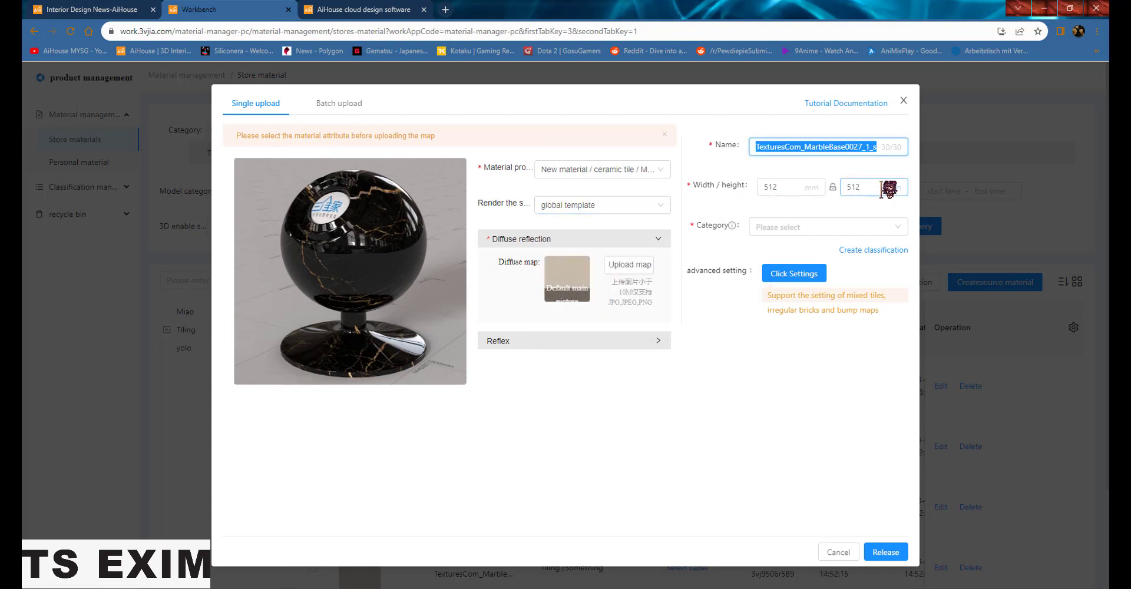
{"action": "type", "text": "Pattern"}
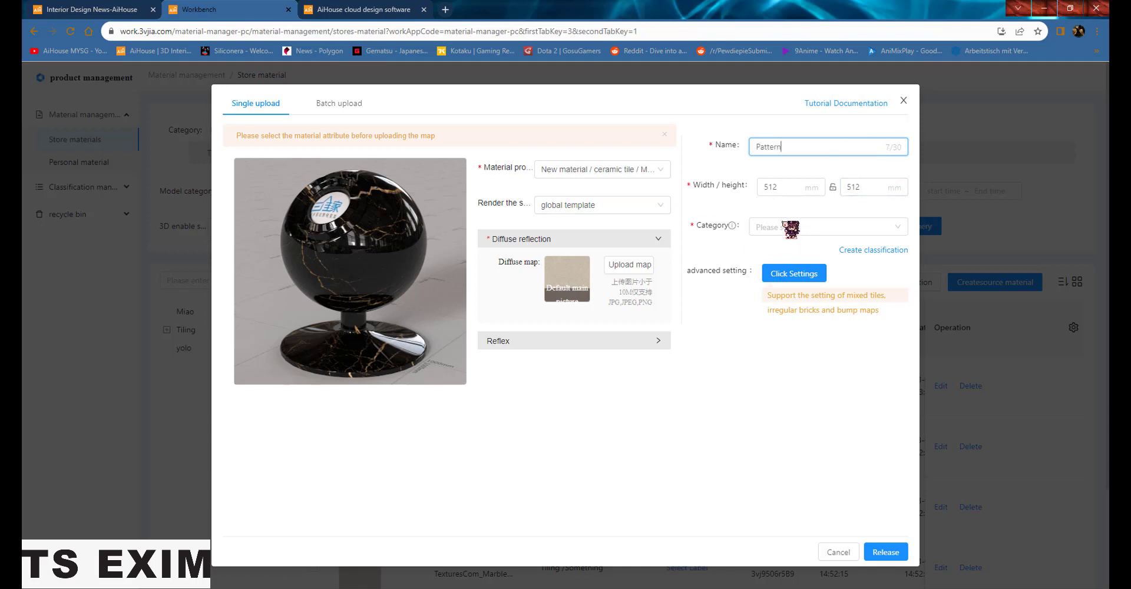
{"action": "left_click", "coordinate": [789, 227]}
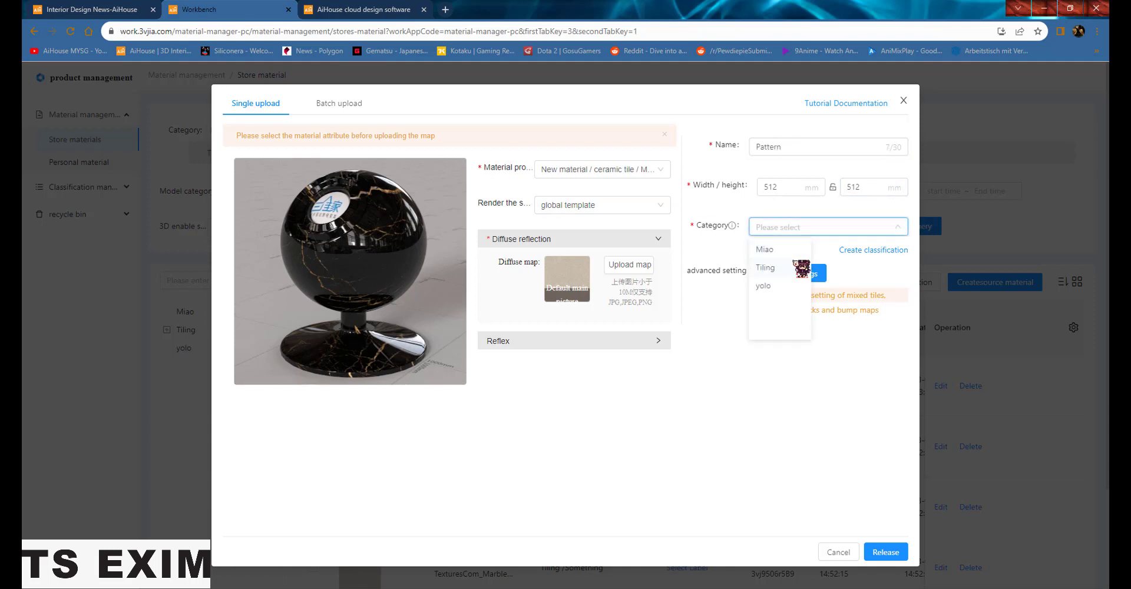
{"action": "left_click", "coordinate": [792, 268]}
{"action": "left_click", "coordinate": [839, 251]}
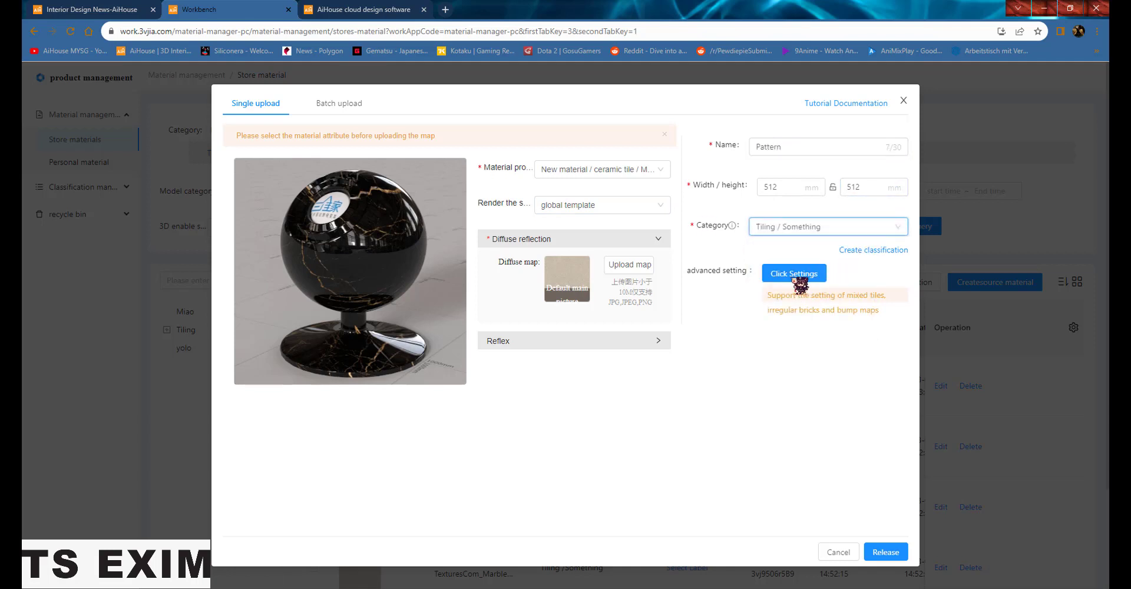
- Open the advanced tile settings and review the mixing options without choosing one
{"action": "left_click", "coordinate": [793, 276]}
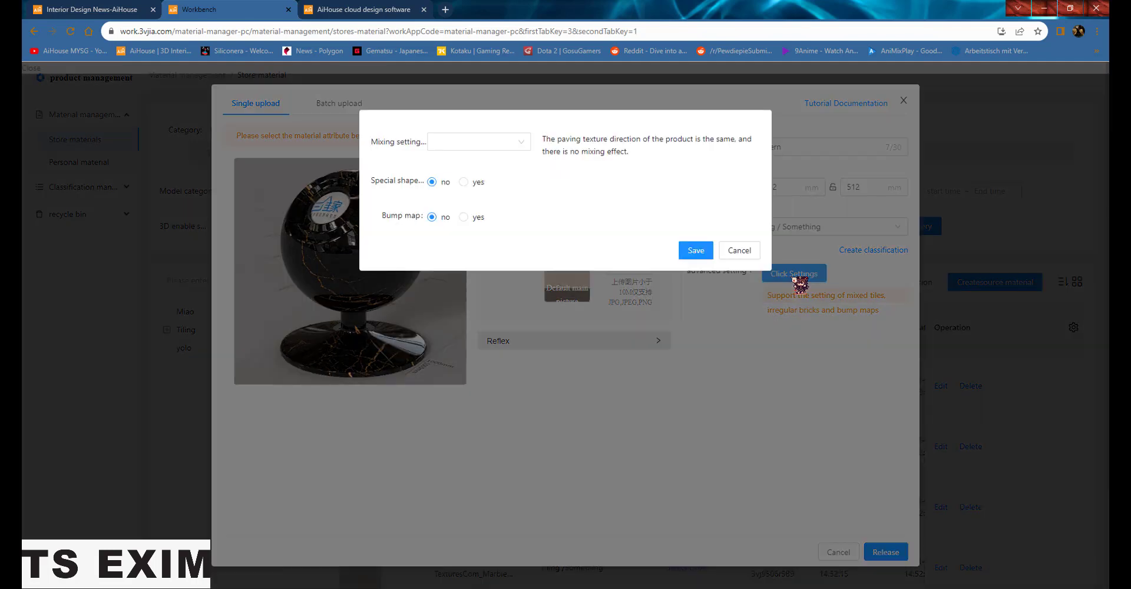
{"action": "left_click", "coordinate": [476, 145]}
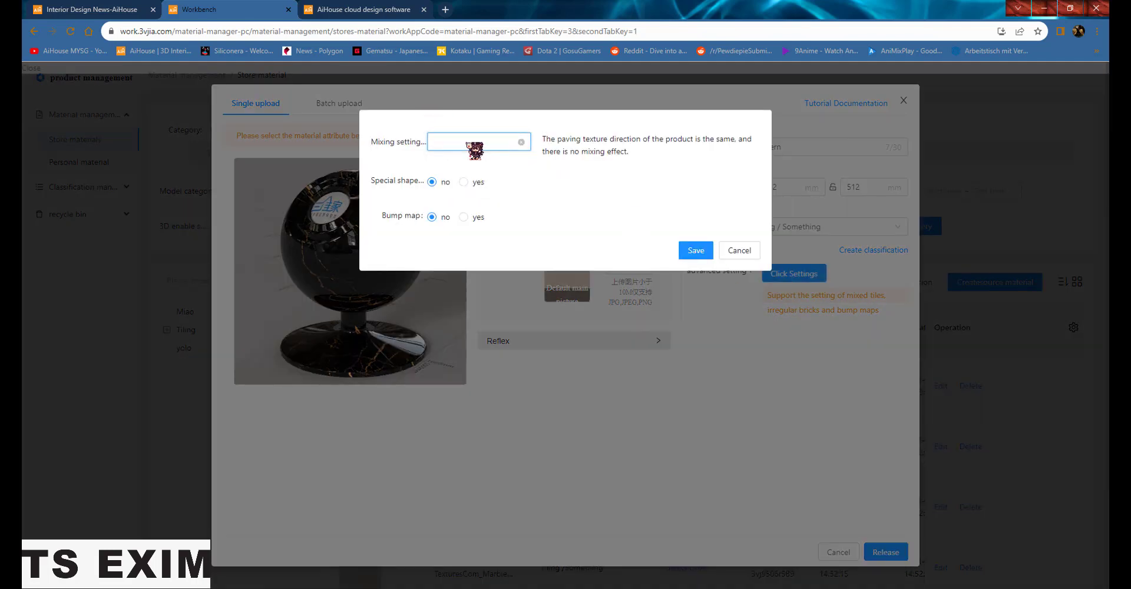
{"action": "left_click", "coordinate": [466, 148]}
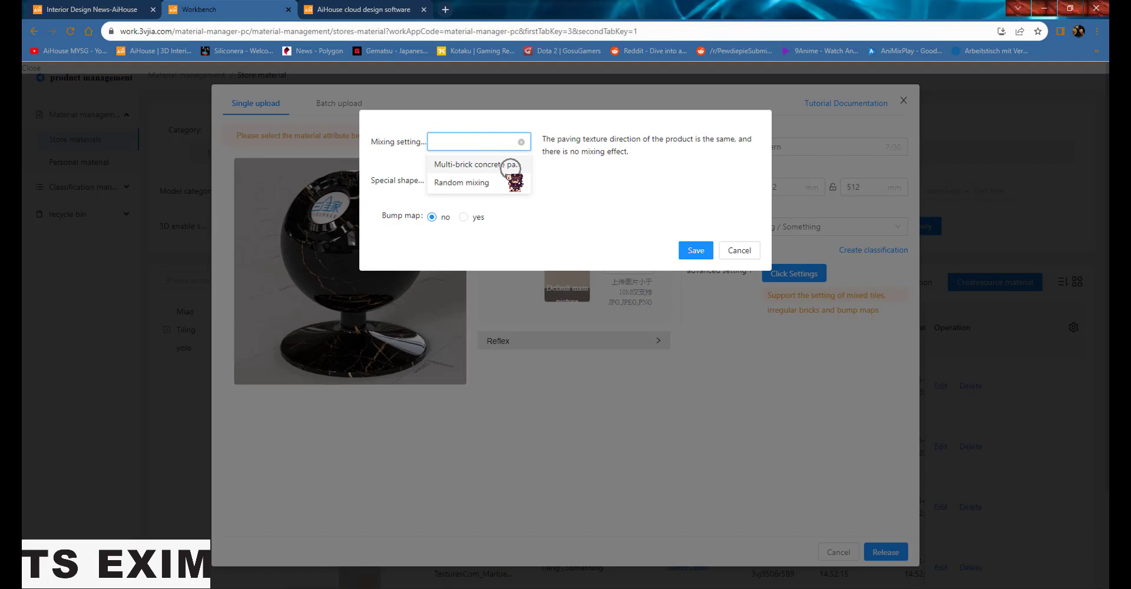
{"action": "left_click", "coordinate": [494, 183]}
{"action": "left_click", "coordinate": [572, 209]}
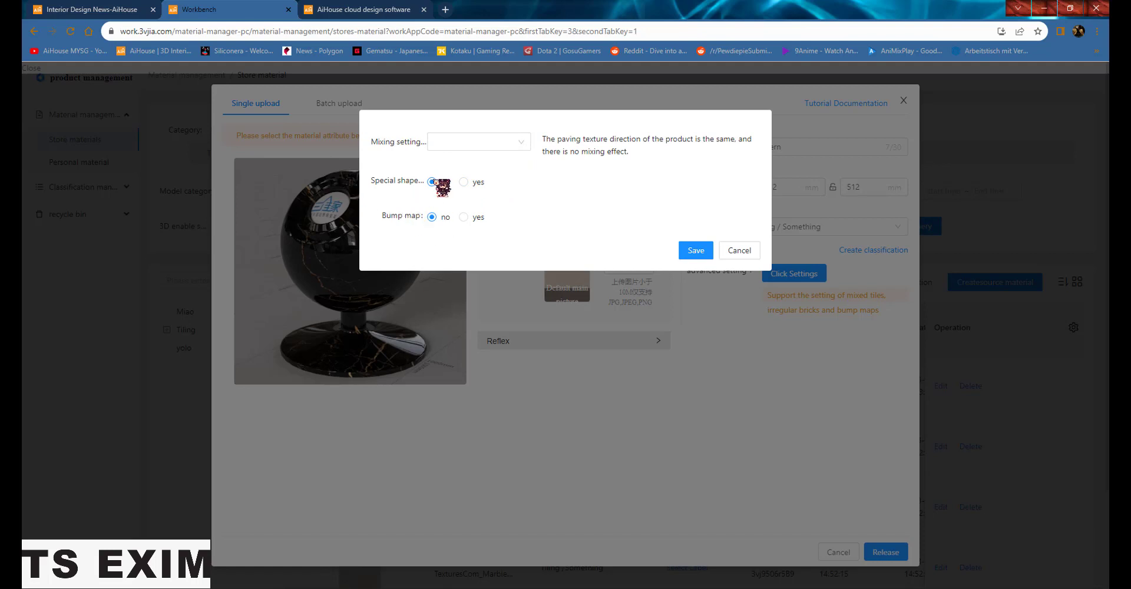
- Enable a special tile shape, browse the brick-shape library, and save Arrow brick
{"action": "left_click", "coordinate": [478, 184]}
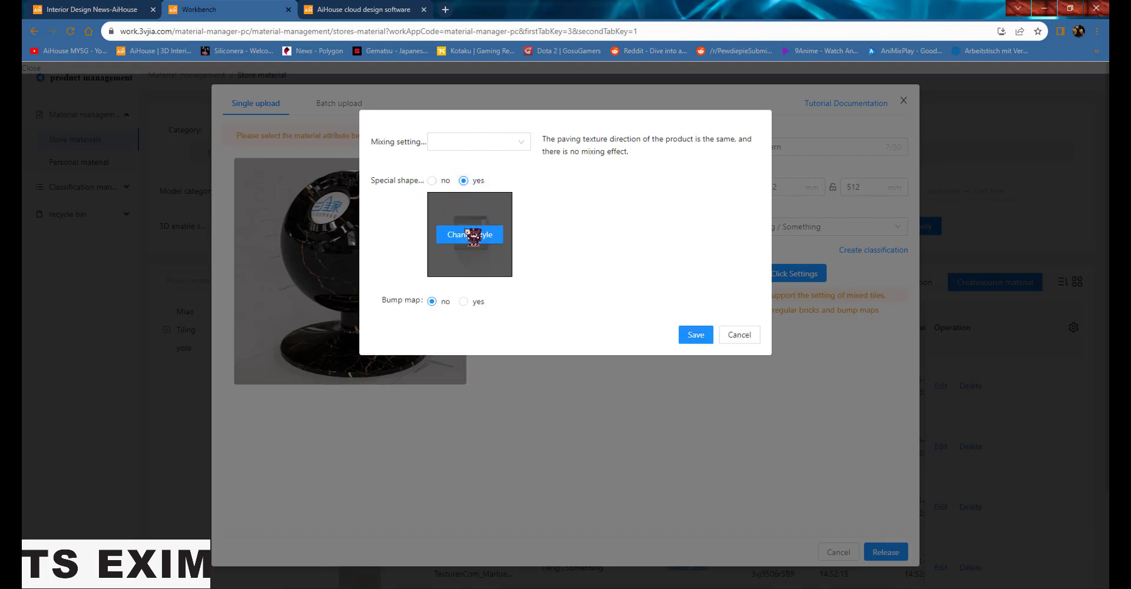
{"action": "left_click", "coordinate": [471, 236]}
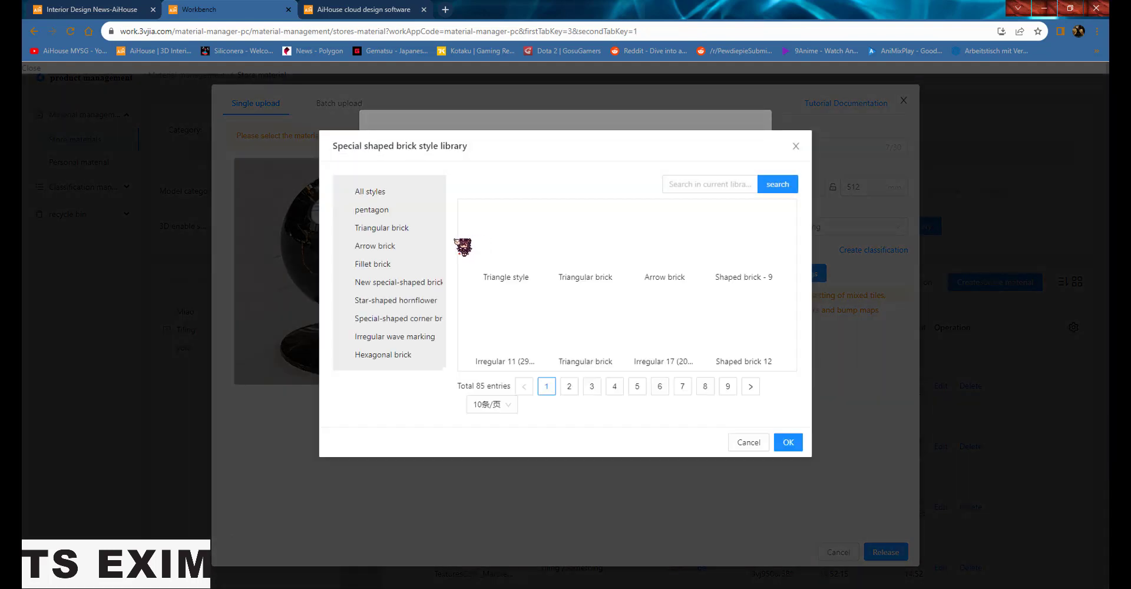
{"action": "scroll", "coordinate": [651, 262], "scroll_direction": "down", "scroll_amount": 2}
{"action": "scroll", "coordinate": [644, 277], "scroll_direction": "up", "scroll_amount": 2}
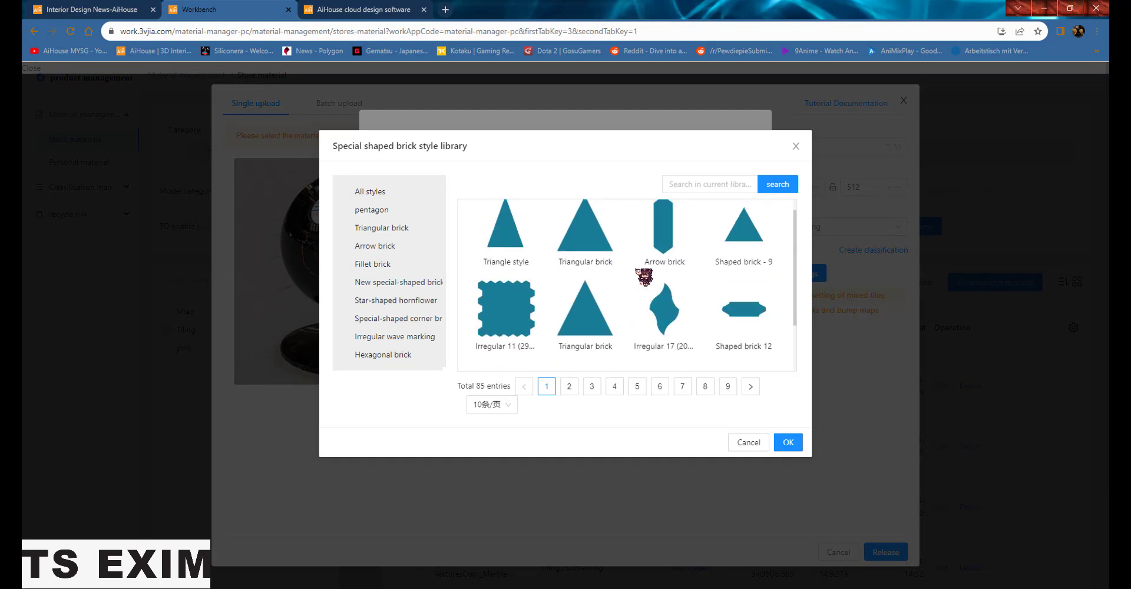
{"action": "scroll", "coordinate": [644, 277], "scroll_direction": "up", "scroll_amount": 1}
{"action": "left_click", "coordinate": [386, 231]}
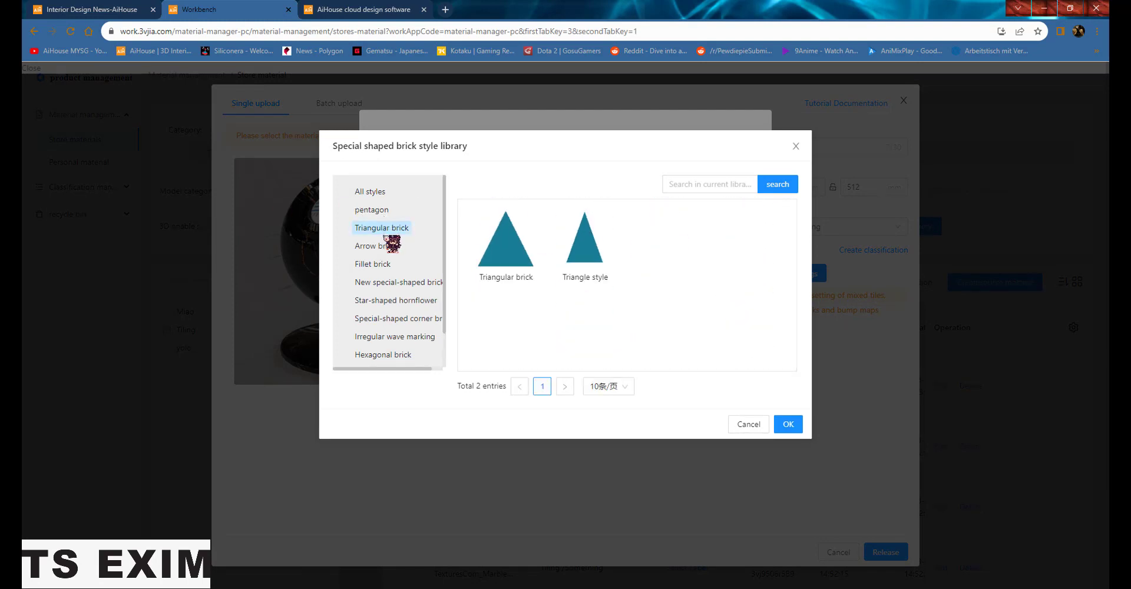
{"action": "left_click", "coordinate": [377, 284]}
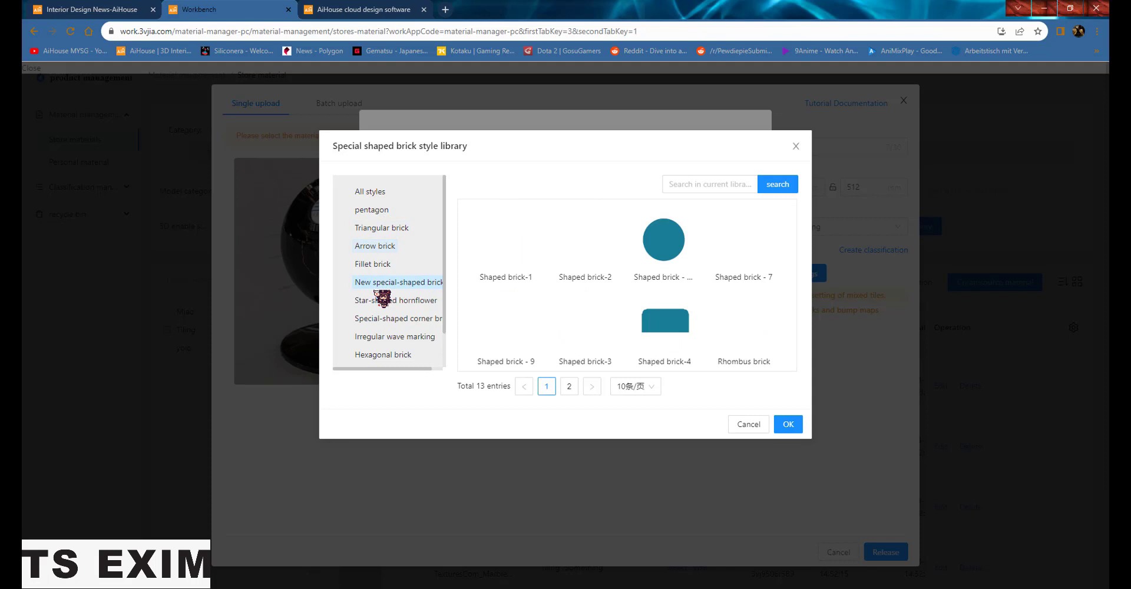
{"action": "scroll", "coordinate": [611, 268], "scroll_direction": "down", "scroll_amount": 3}
{"action": "left_click", "coordinate": [379, 300]}
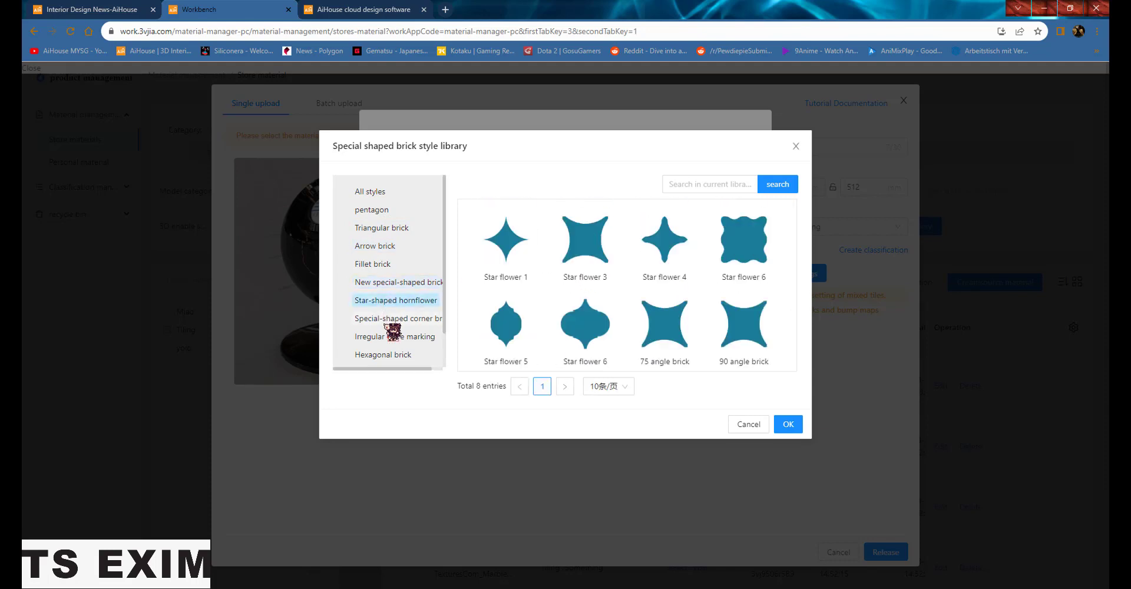
{"action": "left_click", "coordinate": [389, 321]}
{"action": "scroll", "coordinate": [390, 324], "scroll_direction": "down", "scroll_amount": 1}
{"action": "left_click", "coordinate": [393, 314]}
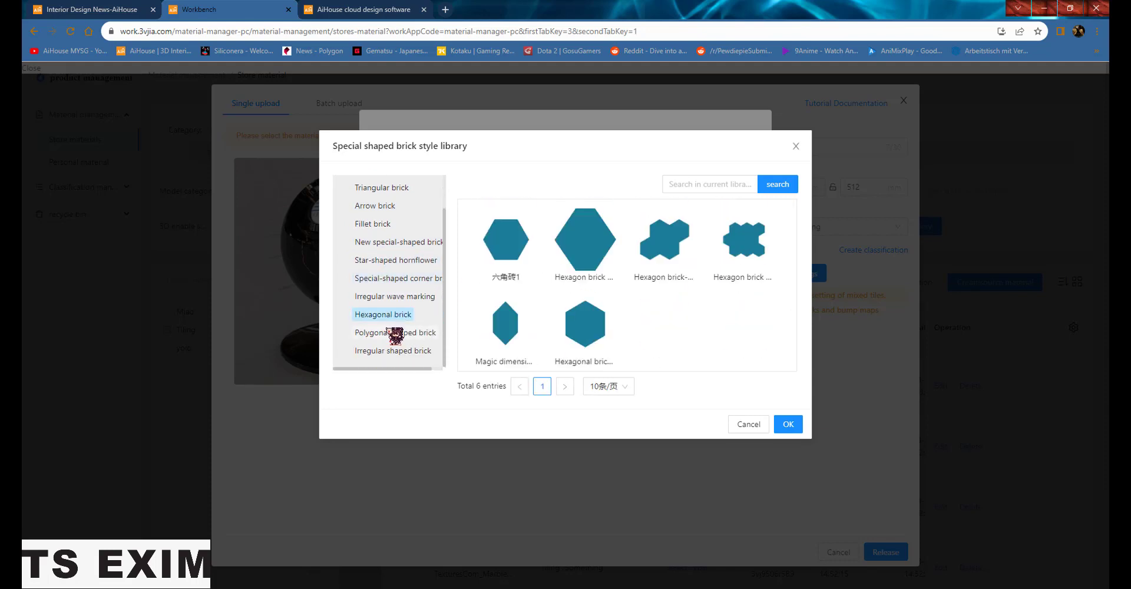
{"action": "left_click", "coordinate": [393, 333]}
{"action": "left_click", "coordinate": [395, 297]}
{"action": "left_click", "coordinate": [396, 242]}
{"action": "scroll", "coordinate": [397, 236], "scroll_direction": "up", "scroll_amount": 1}
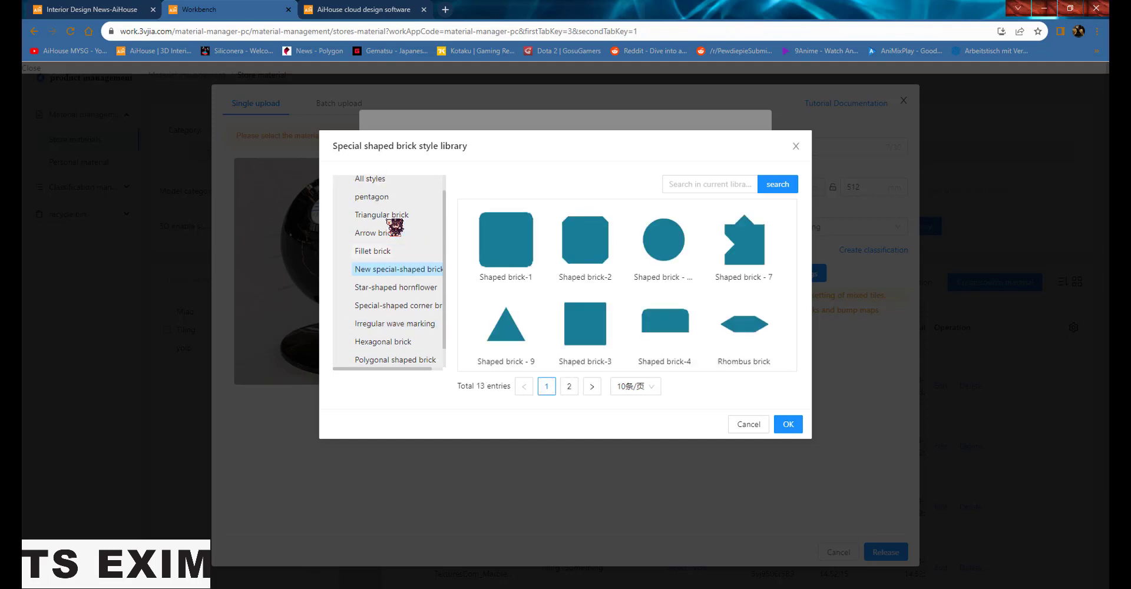
{"action": "left_click", "coordinate": [390, 263]}
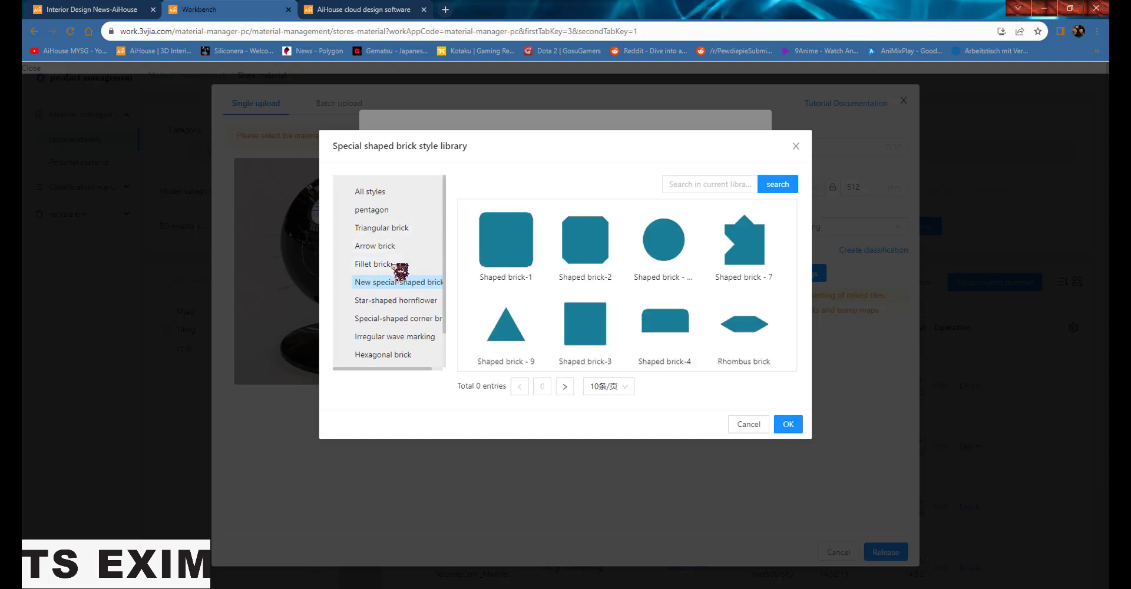
{"action": "left_click", "coordinate": [396, 245]}
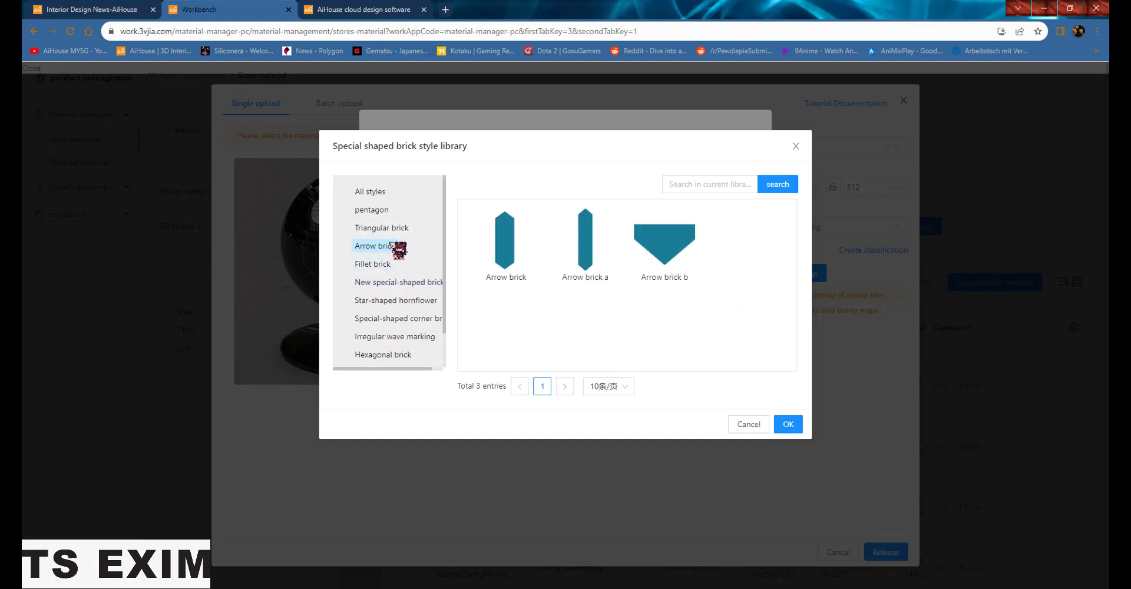
{"action": "left_click", "coordinate": [788, 425]}
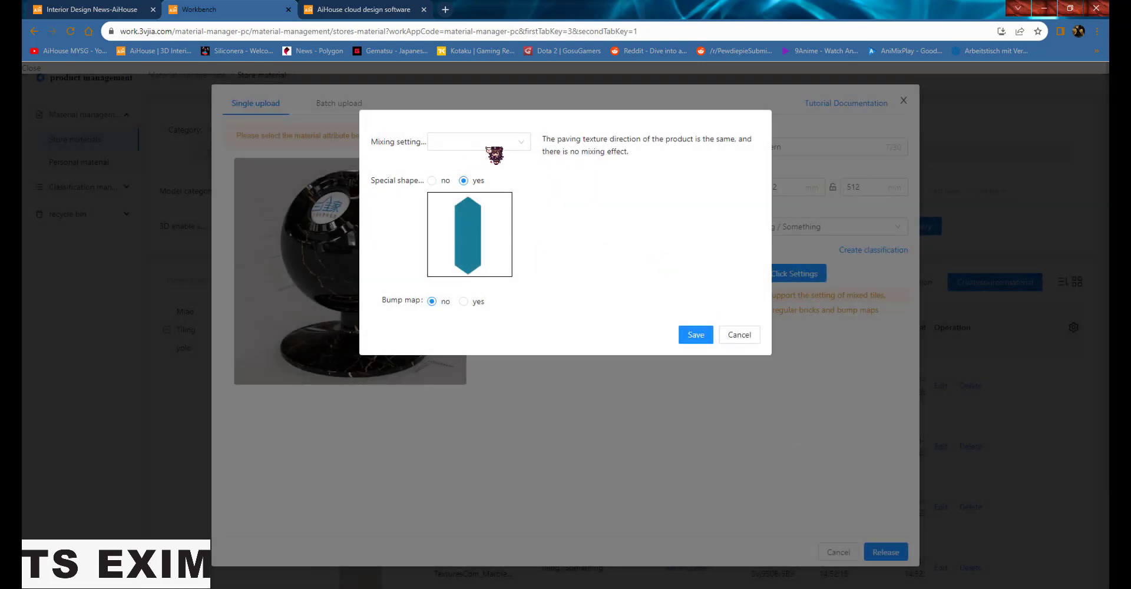
{"action": "left_click", "coordinate": [695, 339]}
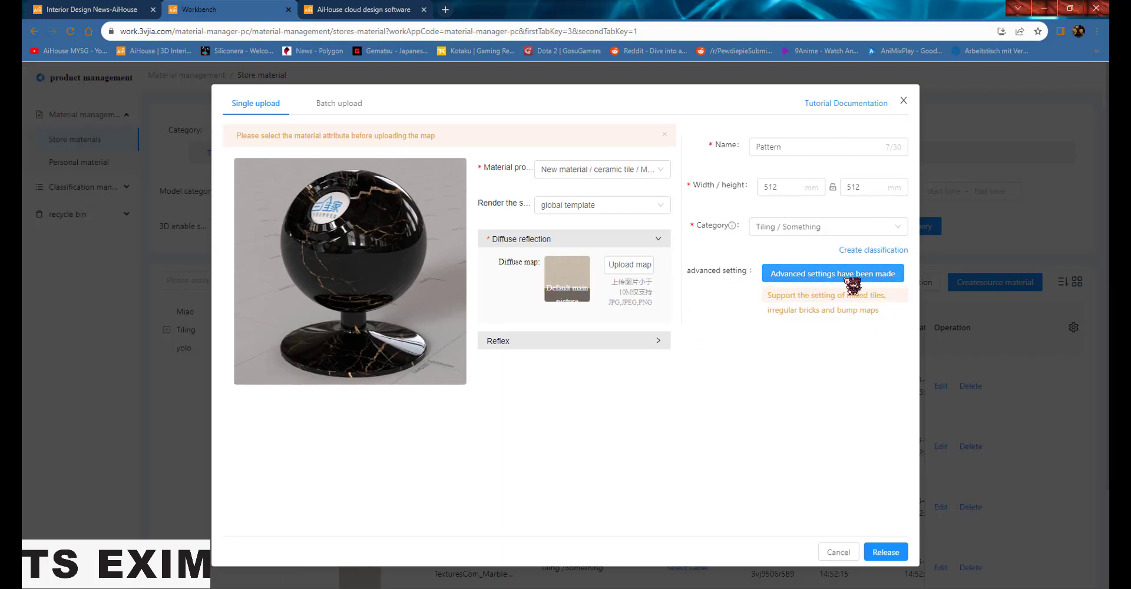
- Keep the 512 by 512 size, release Pattern, and continue to a fresh form
{"action": "left_click", "coordinate": [783, 189]}
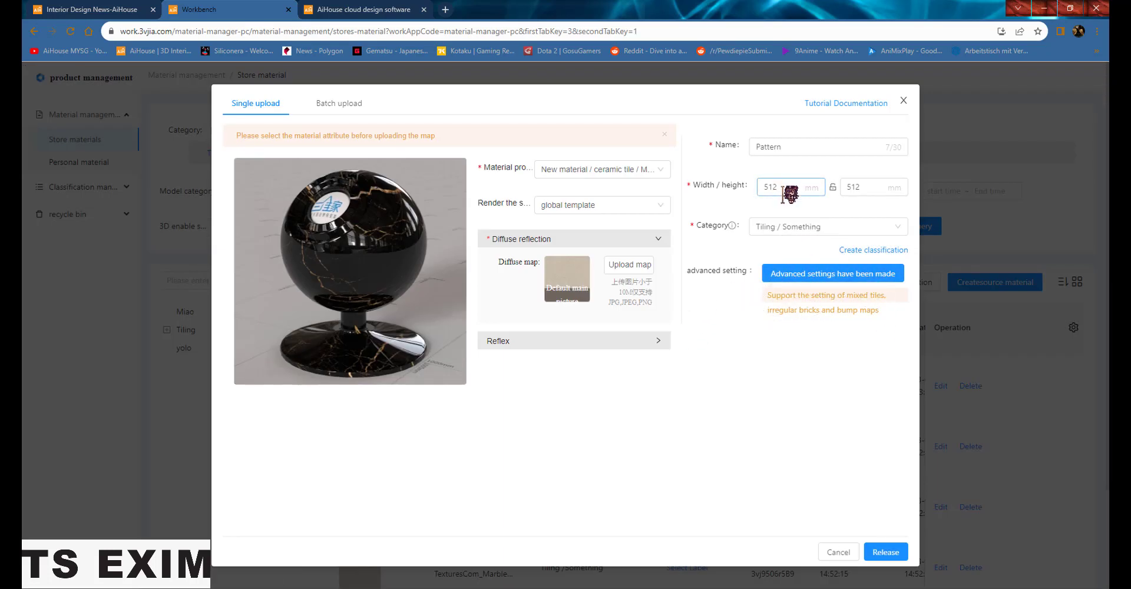
{"action": "left_click", "coordinate": [875, 192]}
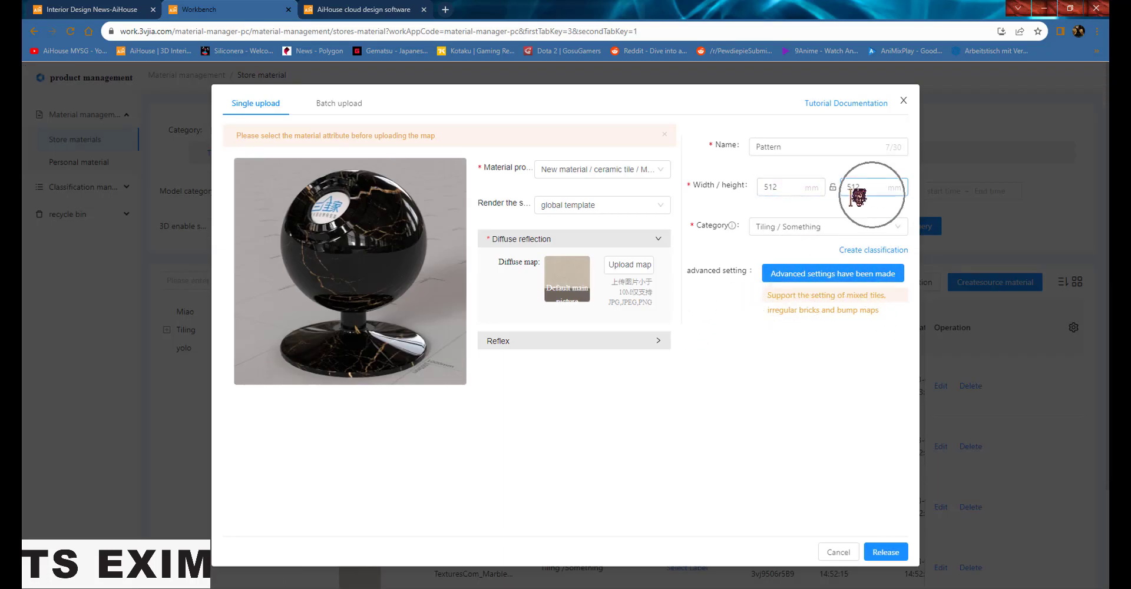
{"action": "left_click", "coordinate": [895, 554]}
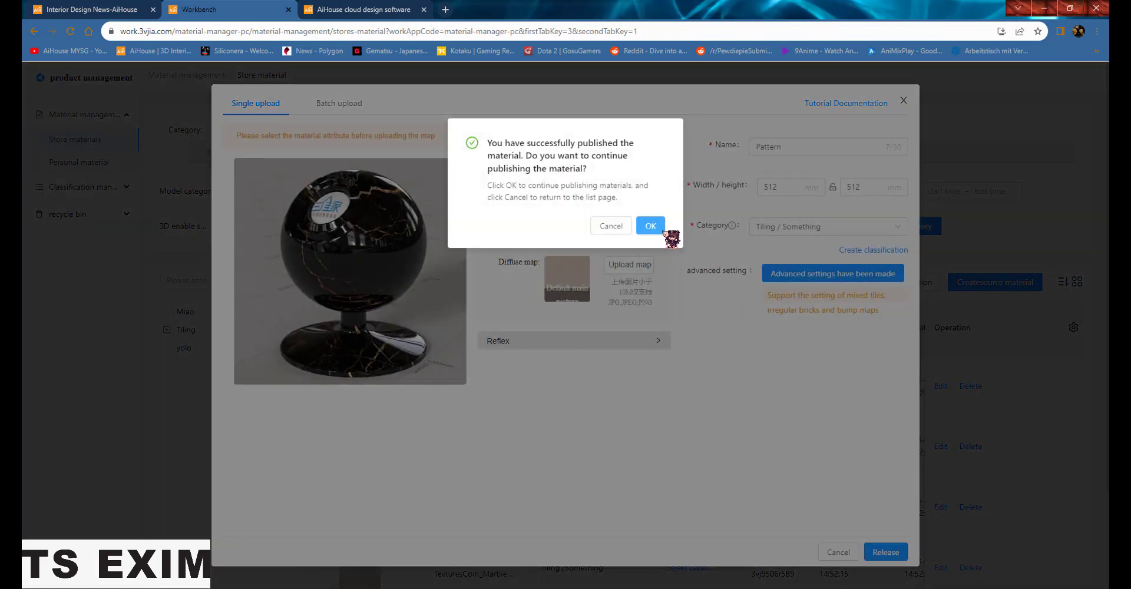
{"action": "left_click", "coordinate": [652, 226]}
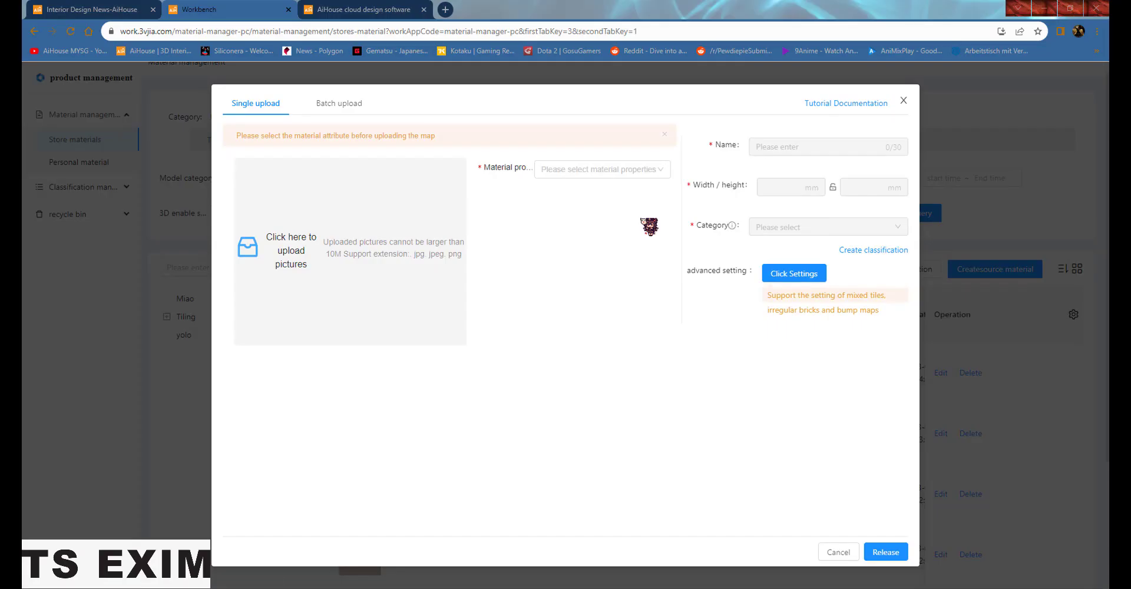
- Set the material property to New material > ceramic tile > Marble > Whole marble, rendered in the Stone scene
{"action": "left_click", "coordinate": [613, 172]}
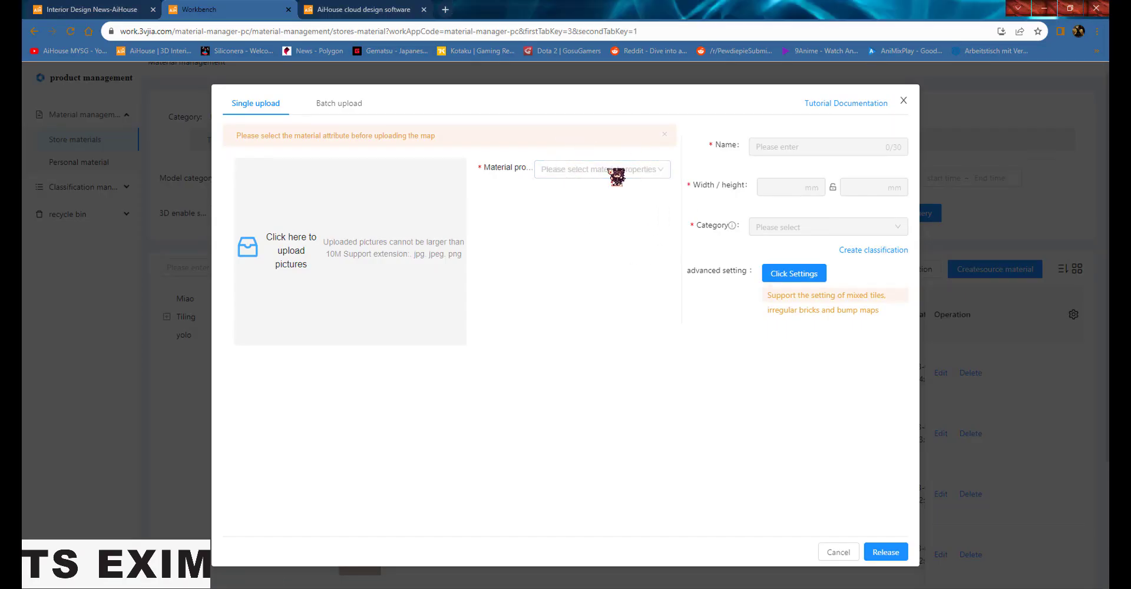
{"action": "left_click", "coordinate": [611, 172]}
{"action": "left_click", "coordinate": [570, 212]}
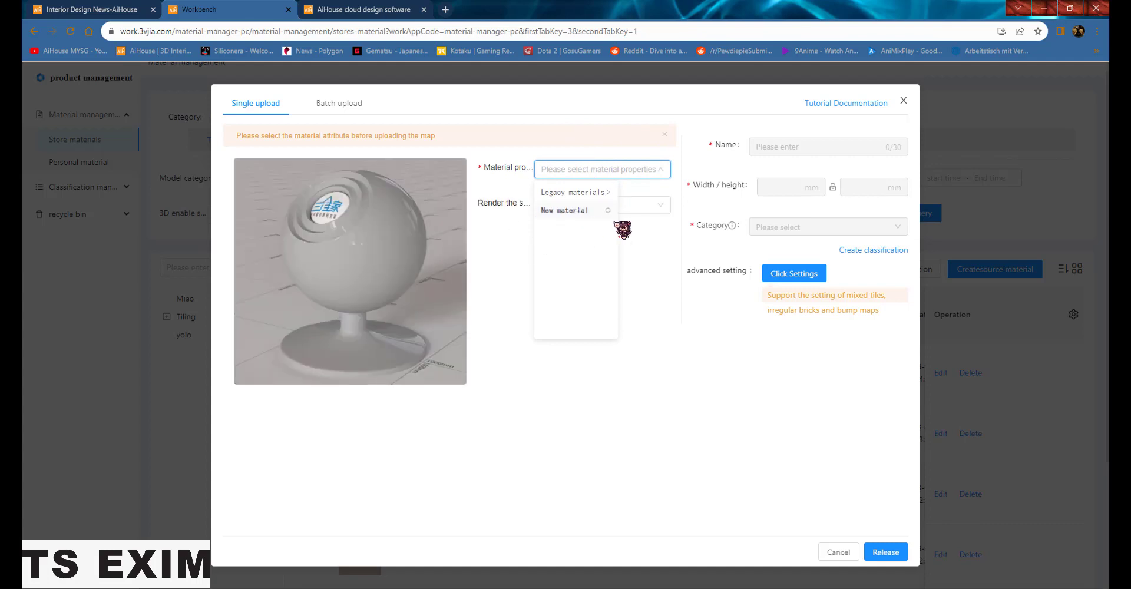
{"action": "left_click", "coordinate": [607, 195]}
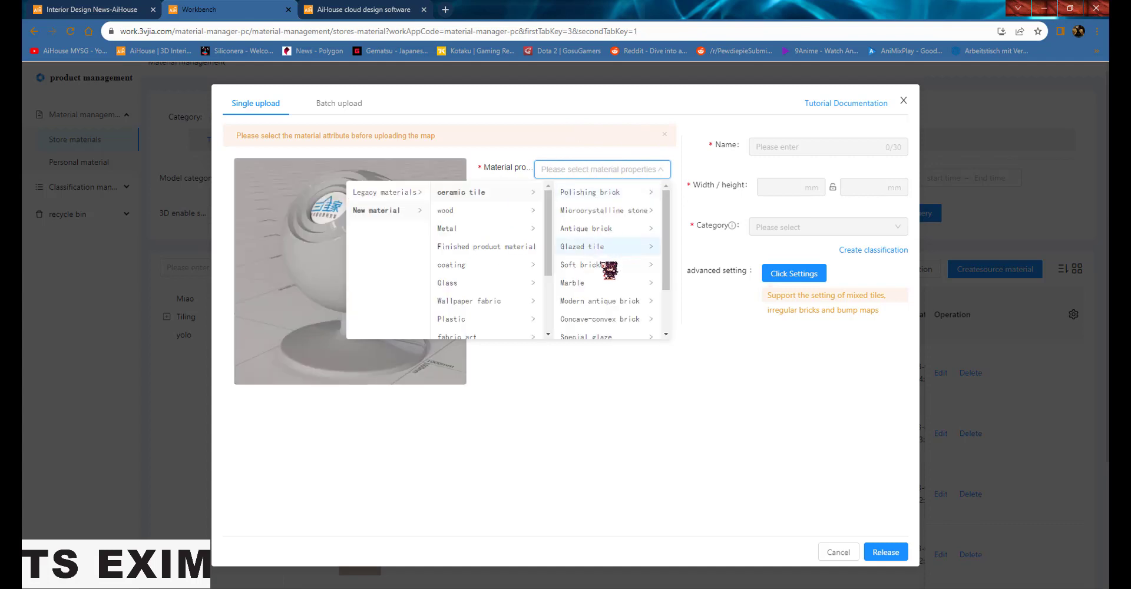
{"action": "left_click", "coordinate": [601, 283]}
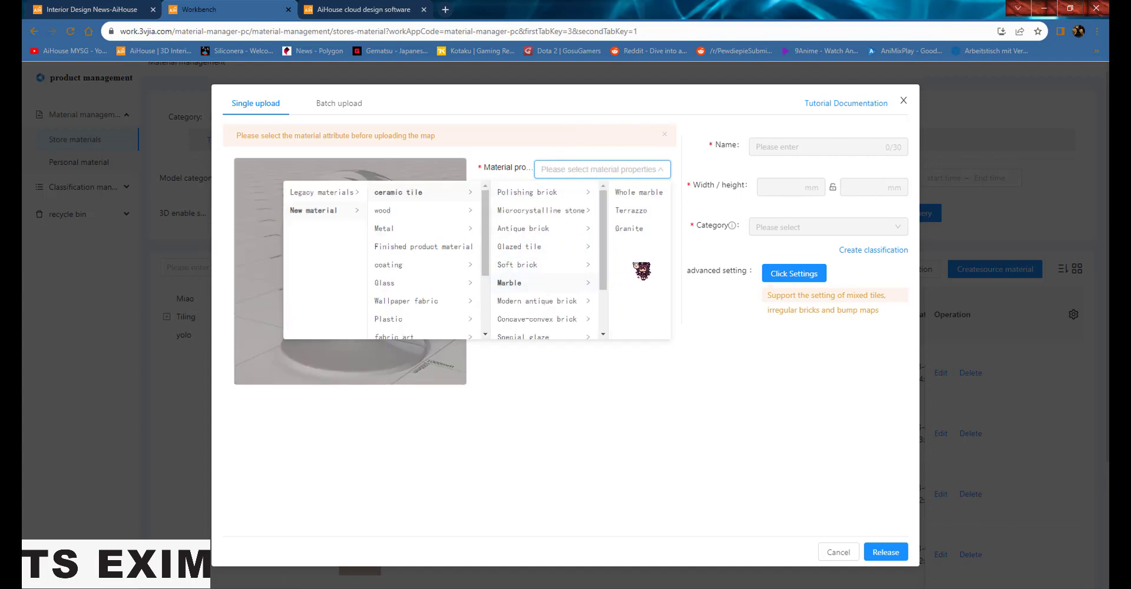
{"action": "left_click", "coordinate": [641, 195]}
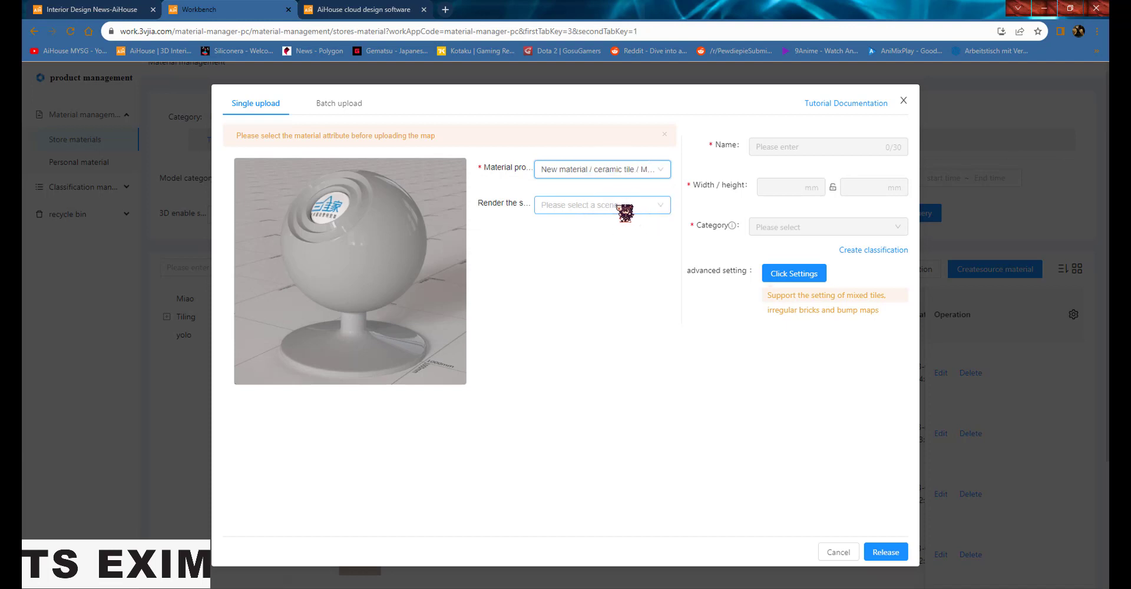
{"action": "left_click", "coordinate": [619, 206]}
{"action": "left_click", "coordinate": [588, 246]}
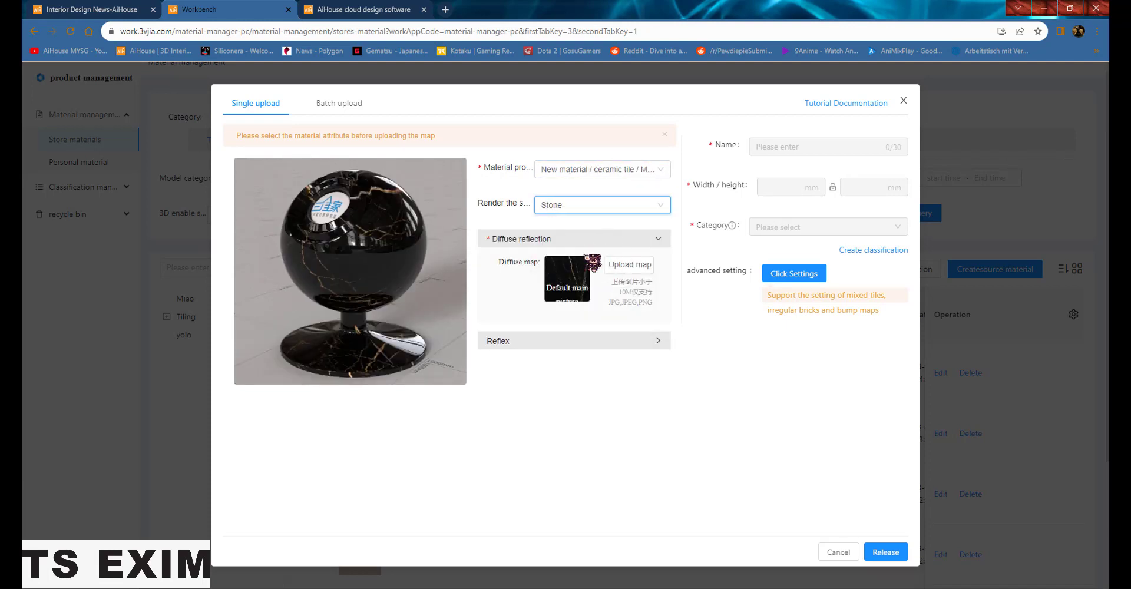
{"action": "left_click", "coordinate": [629, 265]}
- Upload A_01.jpg from folder A as the diffuse map and file it under yolo
{"action": "left_click", "coordinate": [639, 271]}
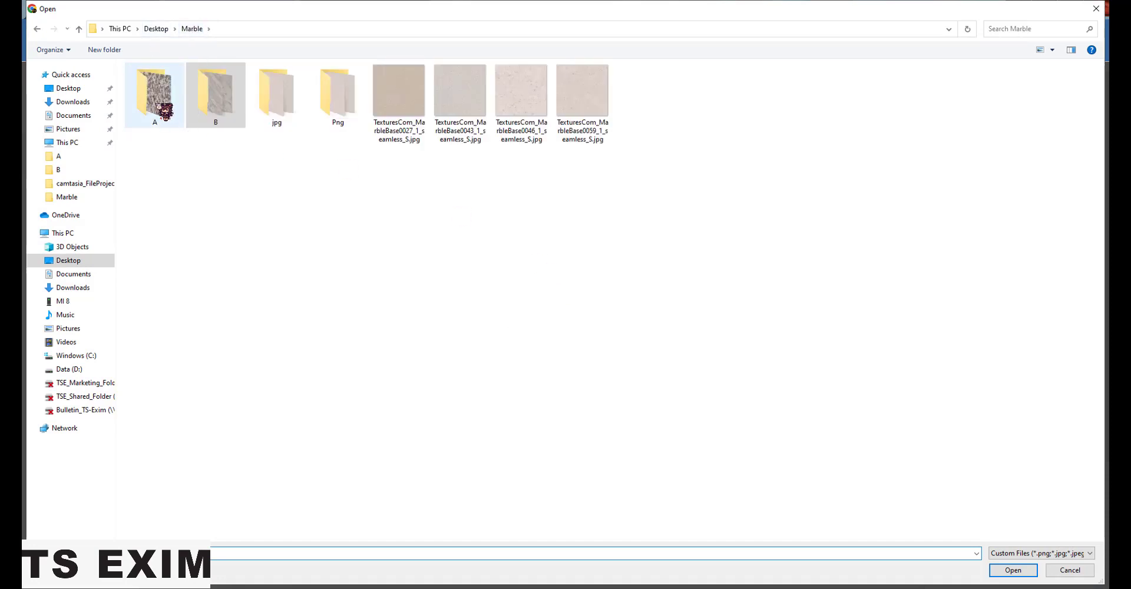
{"action": "double_click", "coordinate": [157, 100]}
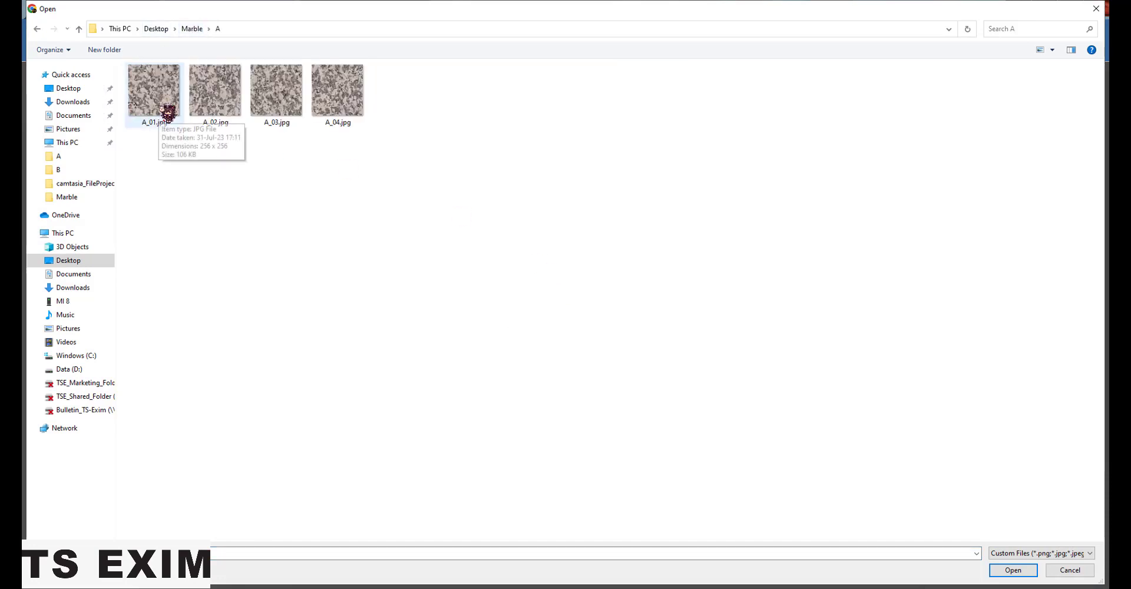
{"action": "double_click", "coordinate": [168, 113]}
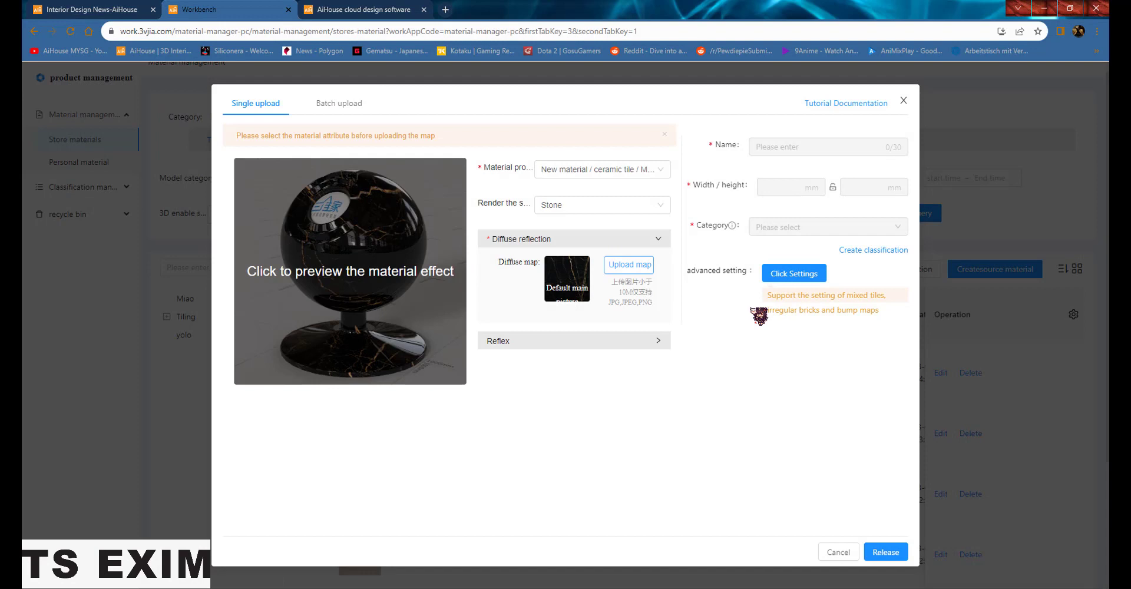
{"action": "left_click", "coordinate": [804, 228]}
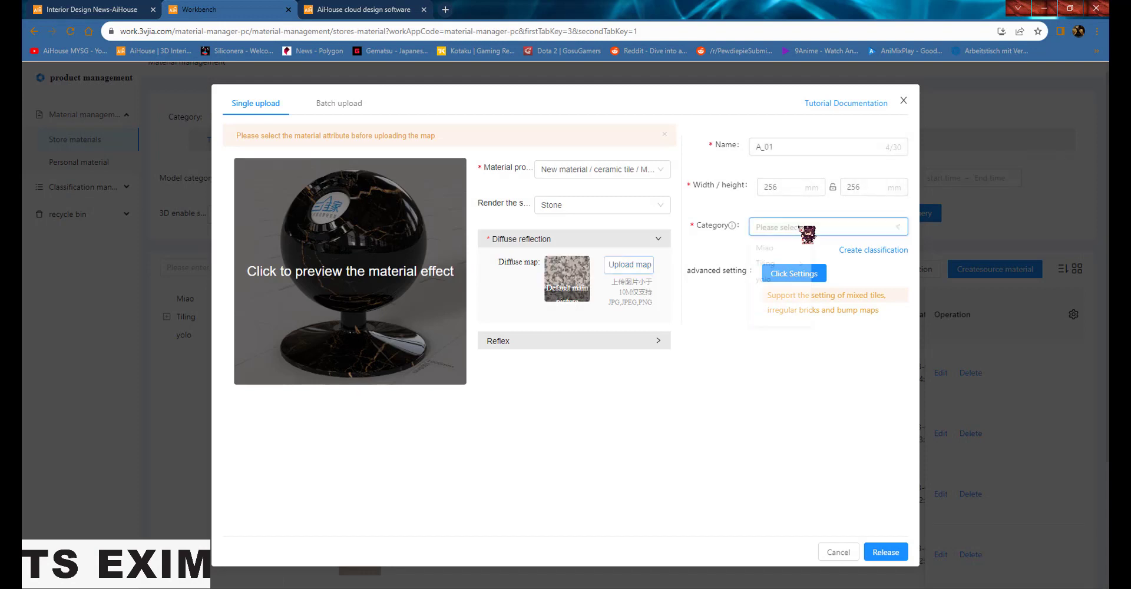
{"action": "left_click", "coordinate": [766, 279]}
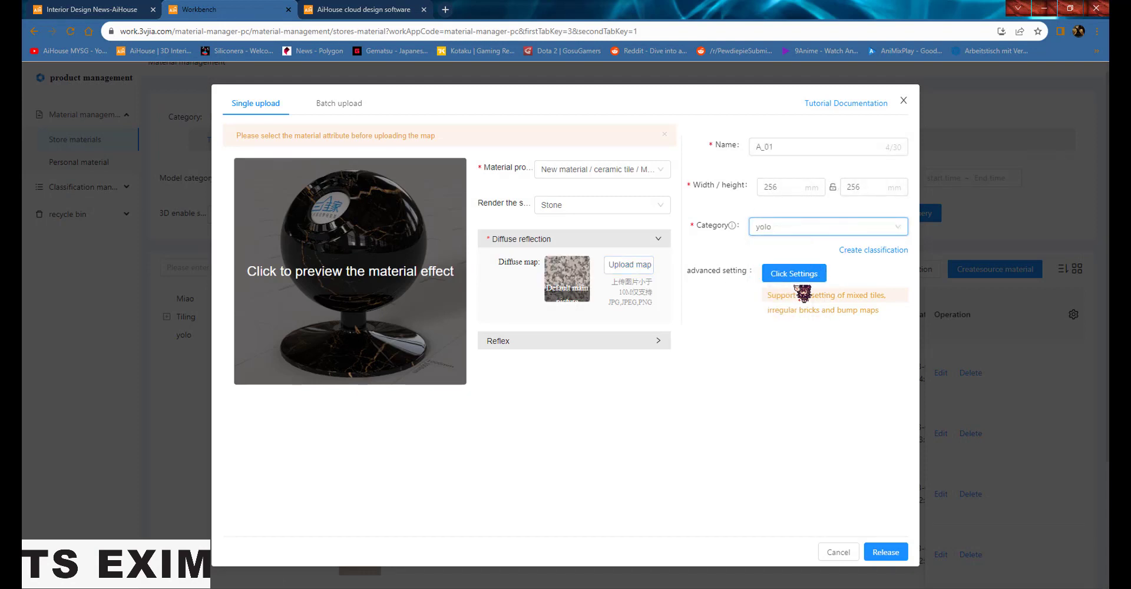
- In the advanced tile settings, set mixing to Multi-brick concrete pavement
{"action": "left_click", "coordinate": [787, 274]}
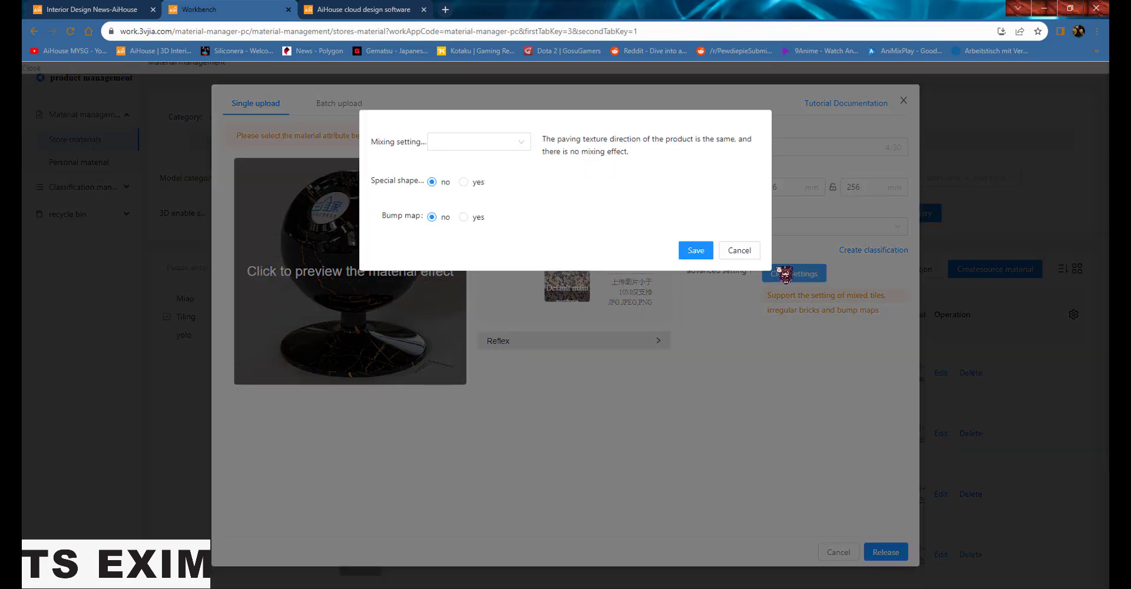
{"action": "left_click", "coordinate": [458, 148]}
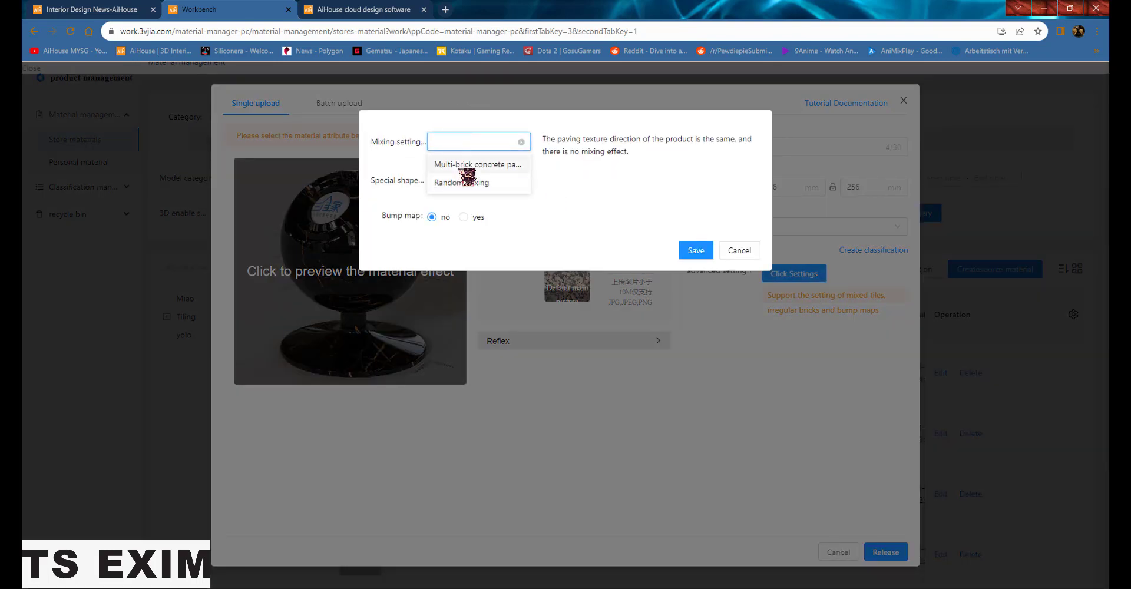
{"action": "left_click", "coordinate": [462, 165]}
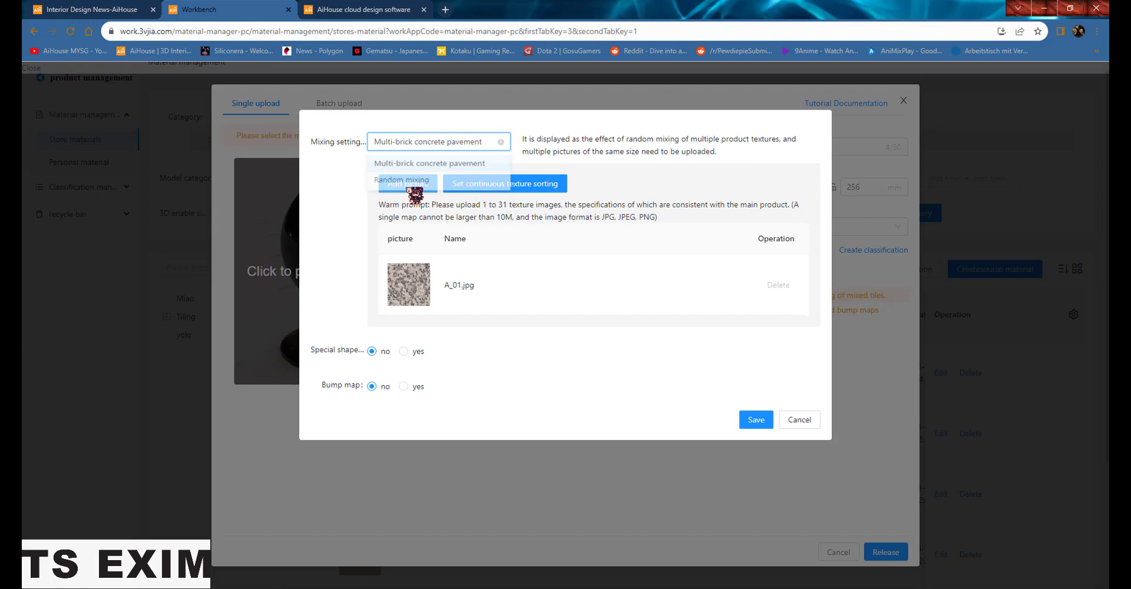
- Add A_02.jpg, A_03.jpg and A_04.jpg as extra textures in the mix
{"action": "left_click", "coordinate": [397, 189]}
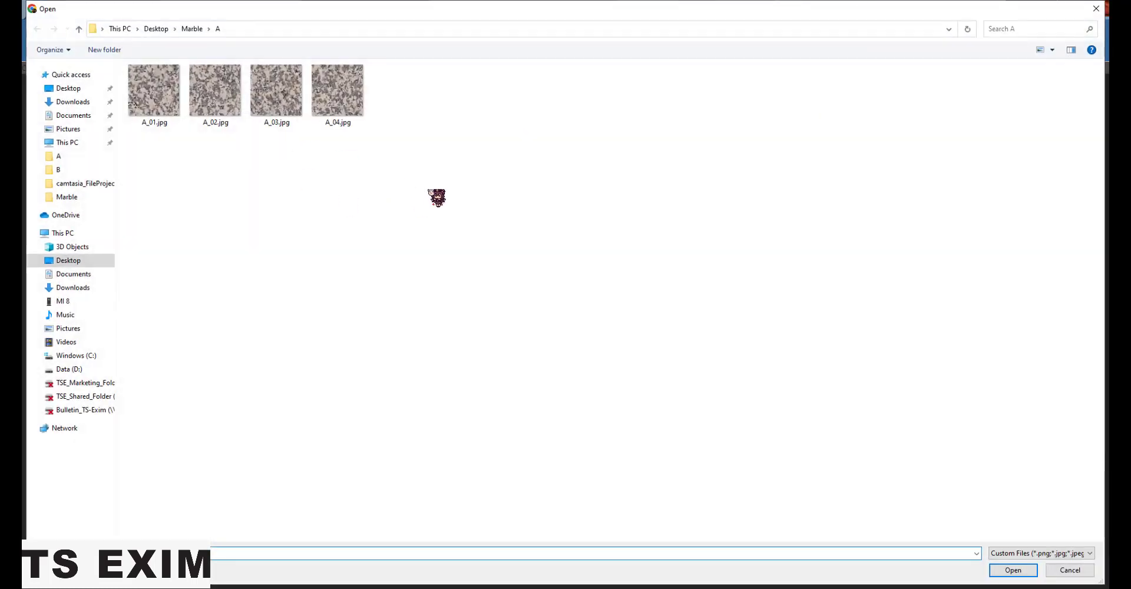
{"action": "left_click_drag", "start_coordinate": [429, 187], "coordinate": [195, 89]}
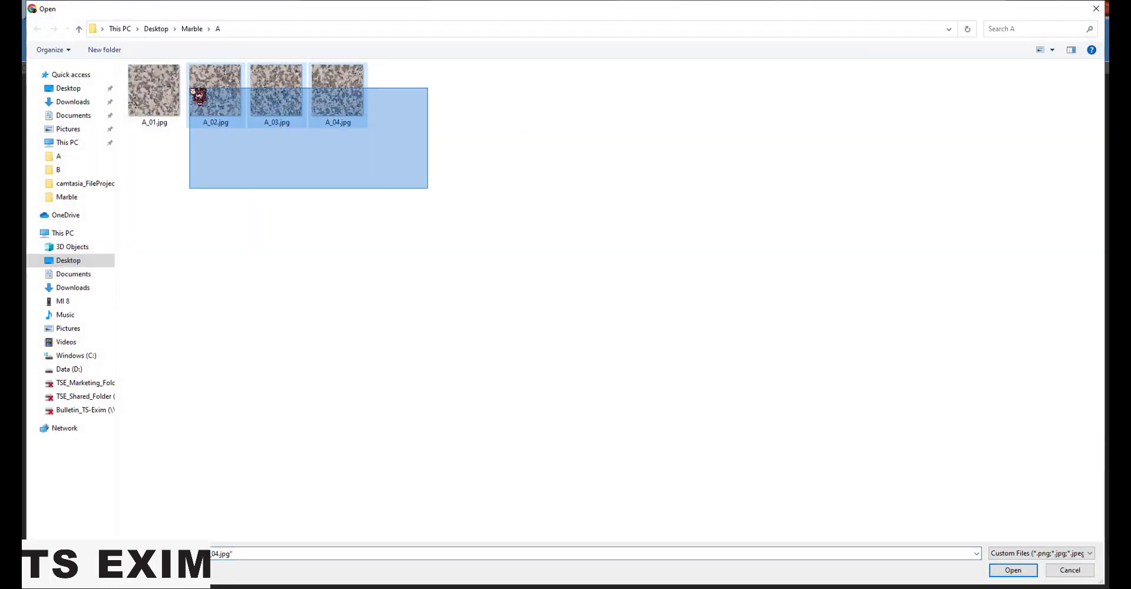
{"action": "left_click", "coordinate": [219, 112]}
{"action": "left_click", "coordinate": [277, 97], "text": "ctrl"}
{"action": "left_click", "coordinate": [318, 121], "text": "ctrl"}
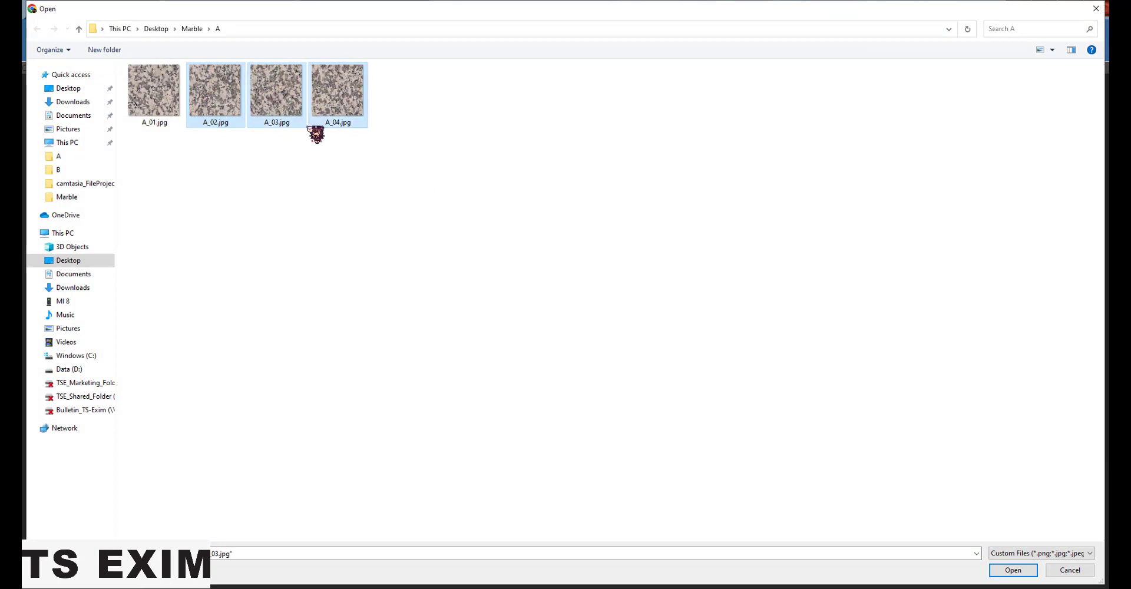
{"action": "left_click", "coordinate": [1013, 570]}
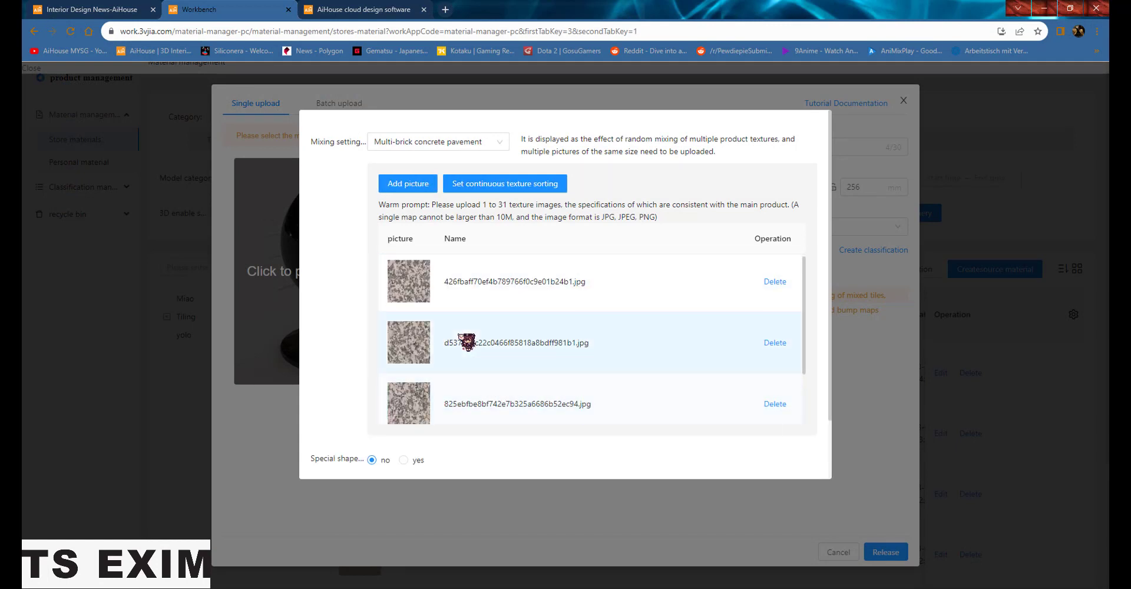
- Bring up the continuous texture sorting for the four marble textures
{"action": "scroll", "coordinate": [495, 354], "scroll_direction": "down", "scroll_amount": 3}
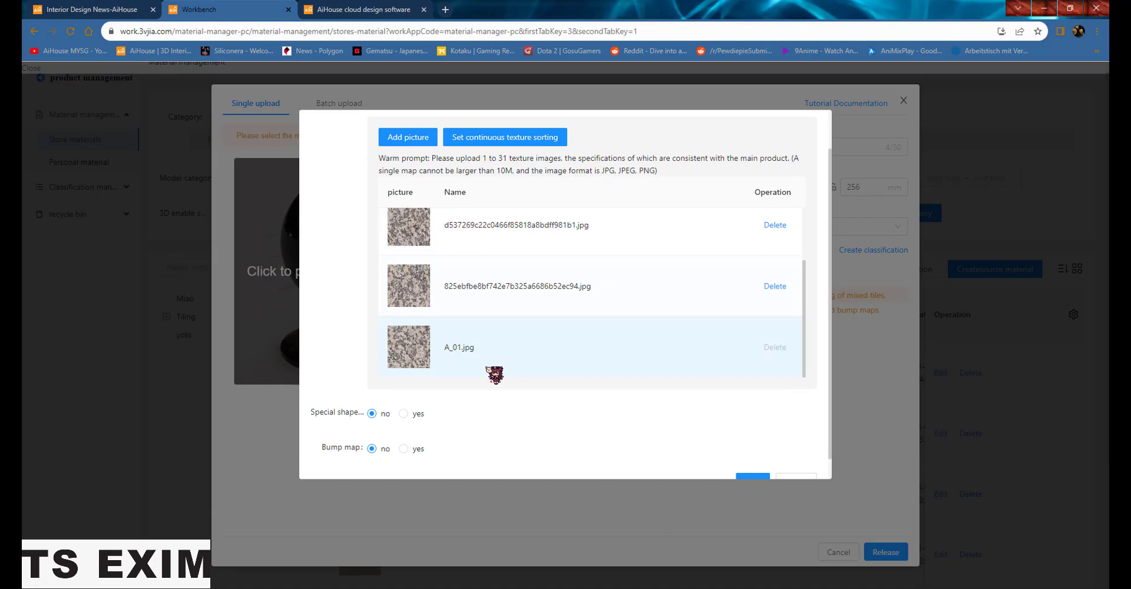
{"action": "scroll", "coordinate": [507, 371], "scroll_direction": "down", "scroll_amount": 2}
{"action": "scroll", "coordinate": [535, 346], "scroll_direction": "up", "scroll_amount": 2}
{"action": "scroll", "coordinate": [509, 177], "scroll_direction": "up", "scroll_amount": 2}
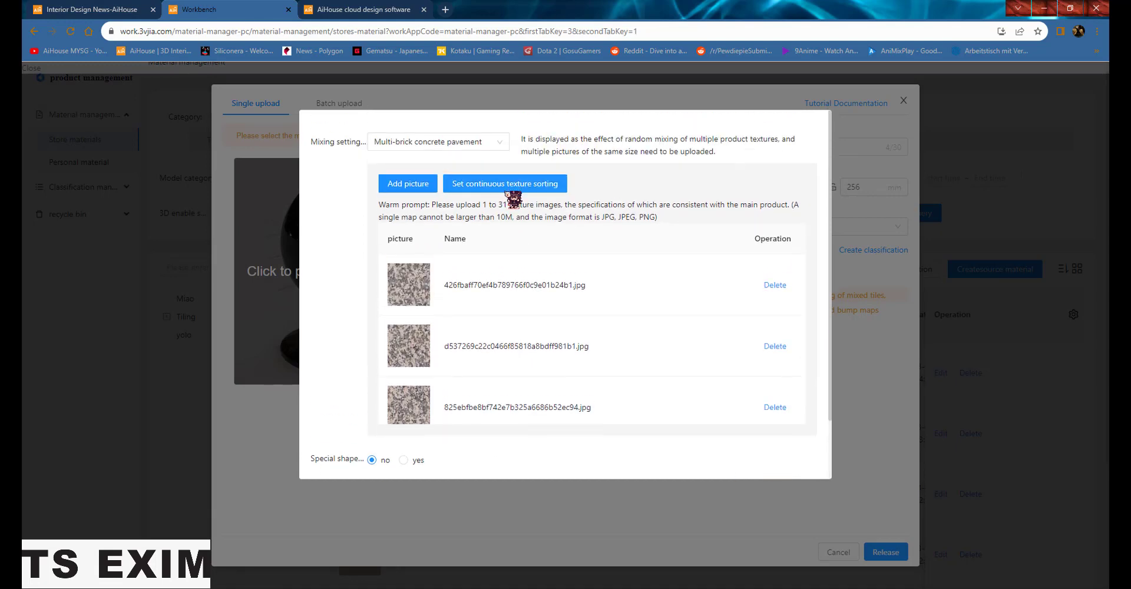
{"action": "left_click", "coordinate": [506, 187]}
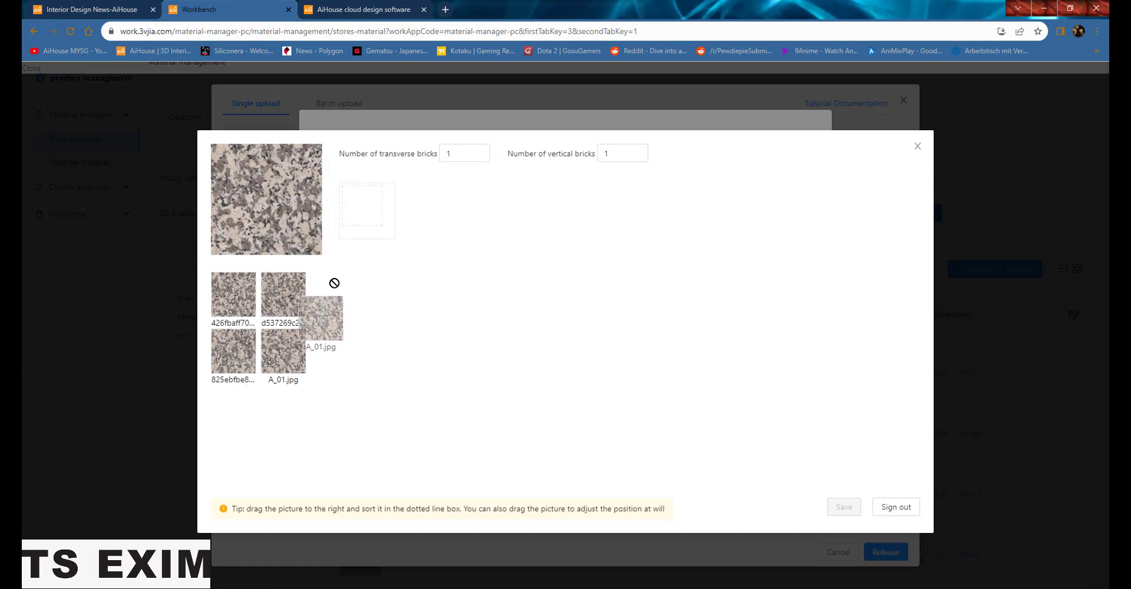
- Set both the transverse and vertical brick counts to 2
{"action": "left_click_drag", "start_coordinate": [288, 365], "coordinate": [356, 228]}
{"action": "left_click_drag", "start_coordinate": [277, 359], "coordinate": [365, 212]}
{"action": "double_click", "coordinate": [460, 154]}
{"action": "type", "text": "2"}
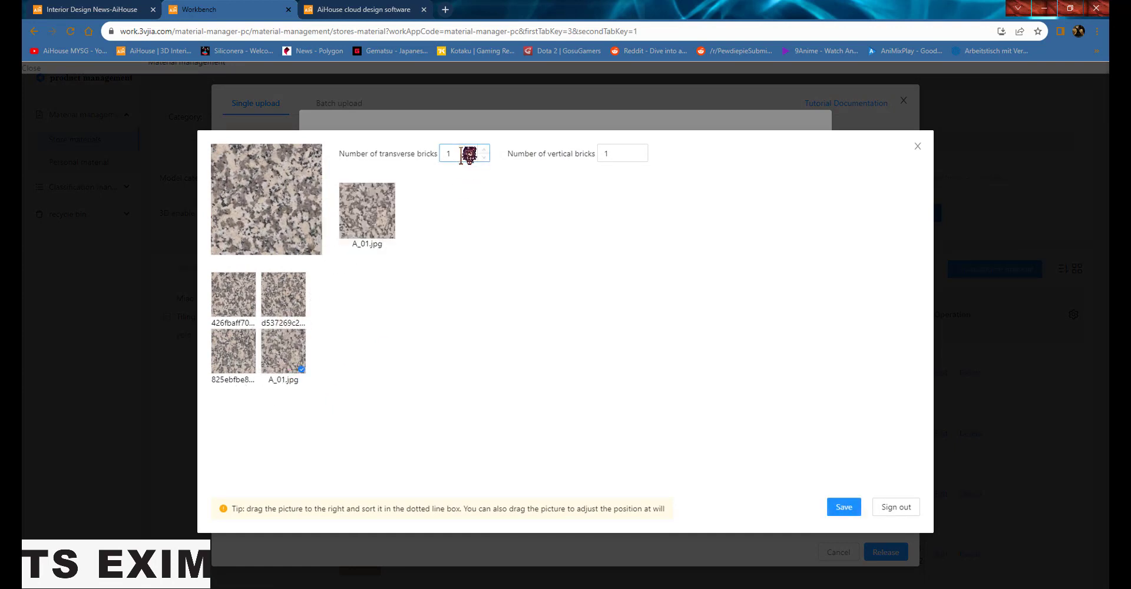
{"action": "double_click", "coordinate": [611, 153]}
{"action": "double_click", "coordinate": [466, 154]}
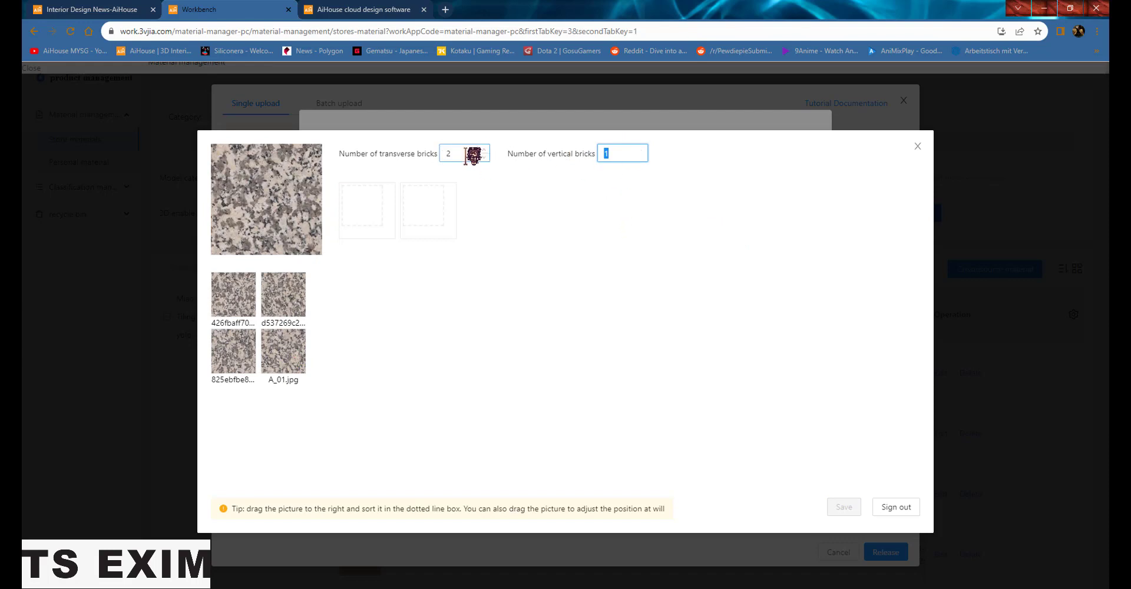
{"action": "double_click", "coordinate": [606, 154]}
{"action": "type", "text": "2"}
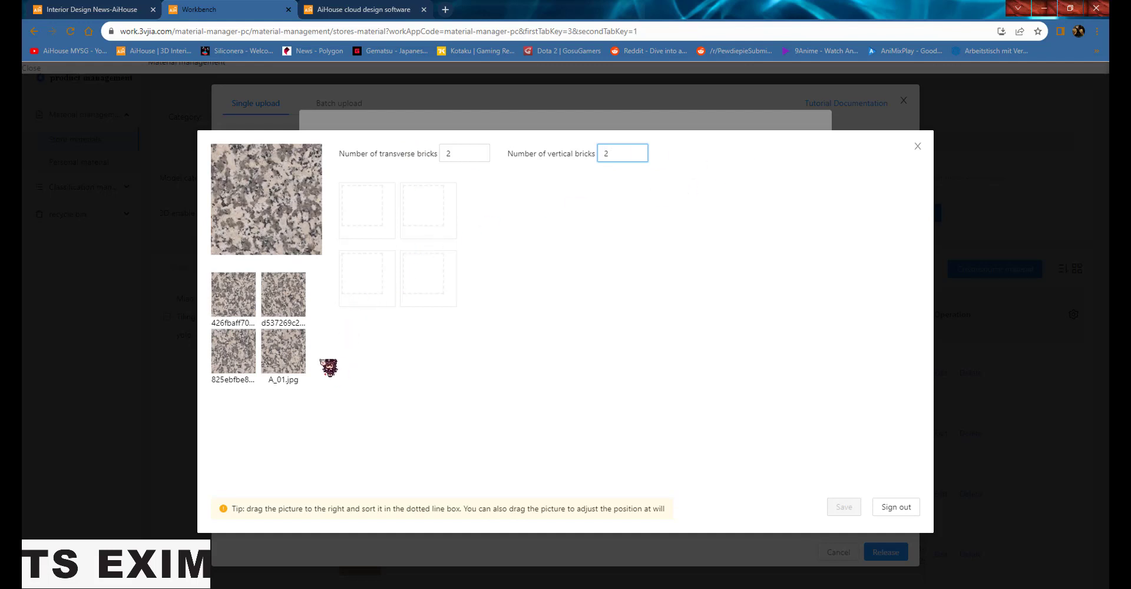
- Place A_01.jpg in the top-left tile and other marble textures in the top-right and bottom-right tiles
{"action": "left_click_drag", "start_coordinate": [304, 353], "coordinate": [371, 227]}
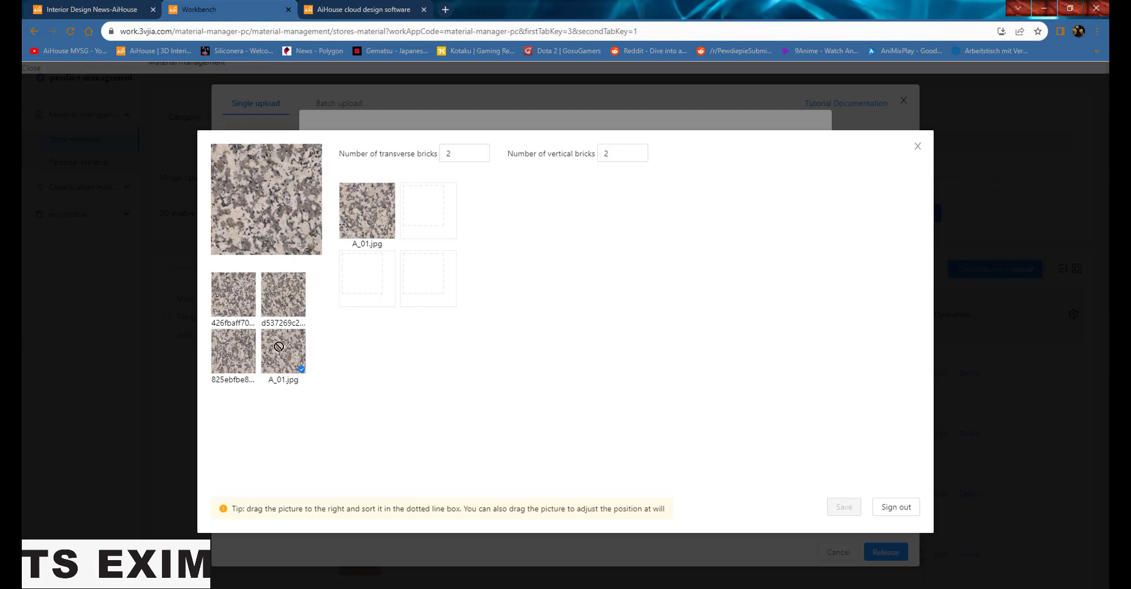
{"action": "left_click_drag", "start_coordinate": [233, 351], "coordinate": [418, 252]}
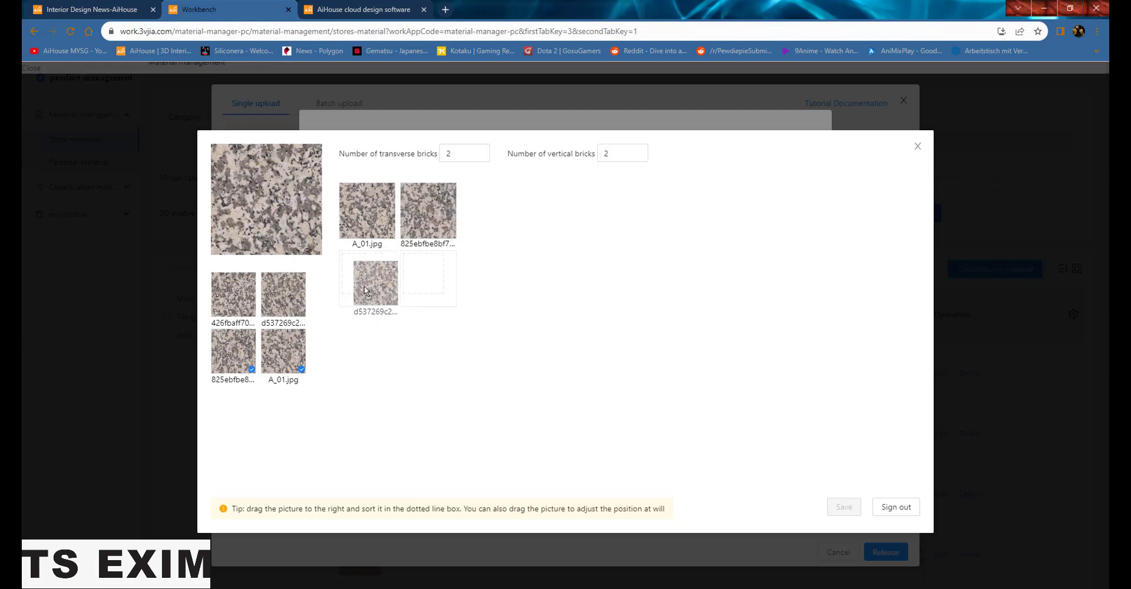
{"action": "left_click_drag", "start_coordinate": [252, 304], "coordinate": [416, 291]}
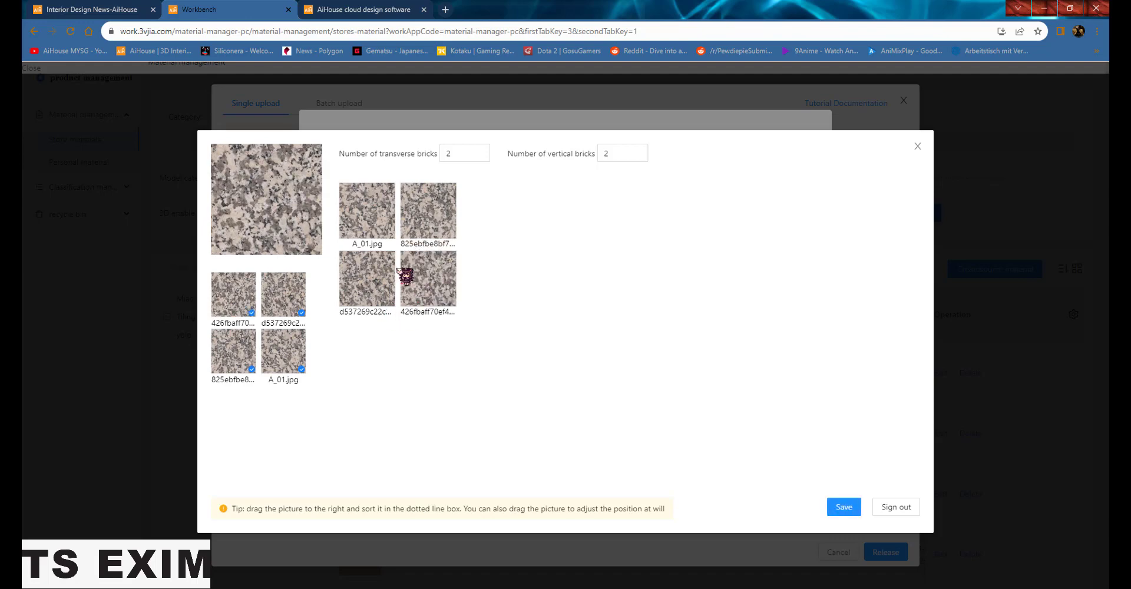
- Save the texture sorting and multi-brick mixing settings, then release A_01 to the store
{"action": "left_click", "coordinate": [843, 508]}
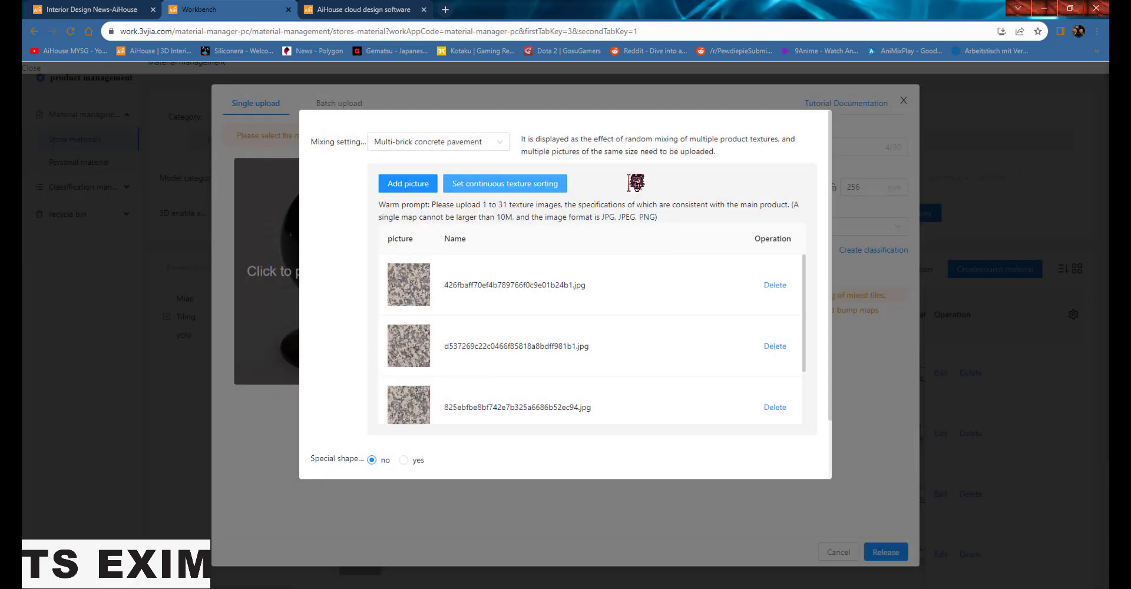
{"action": "scroll", "coordinate": [548, 219], "scroll_direction": "down", "scroll_amount": 3}
{"action": "left_click", "coordinate": [753, 460]}
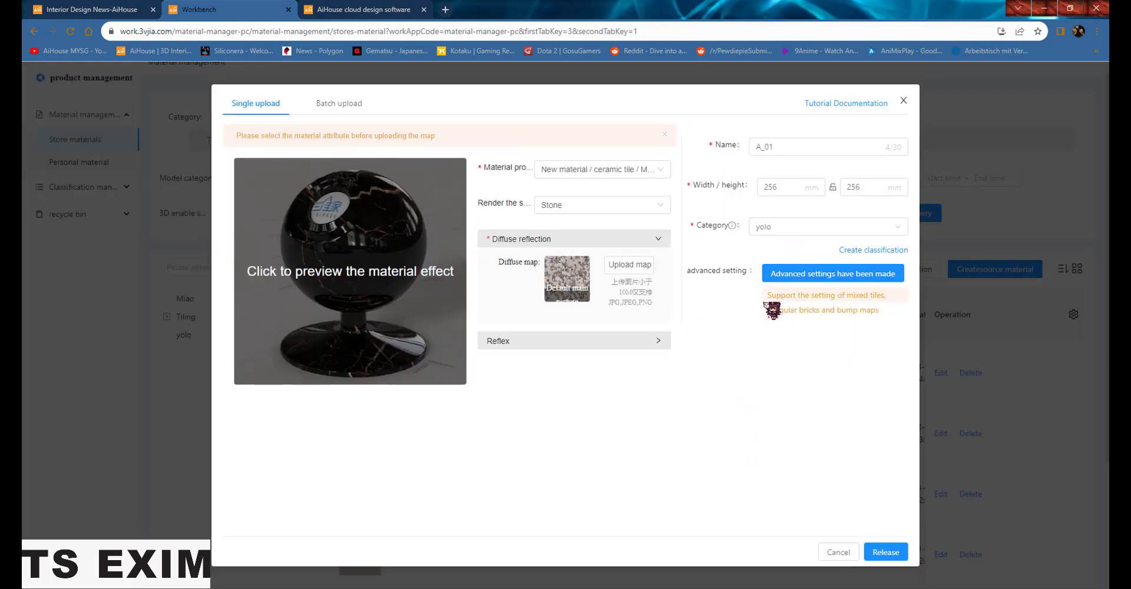
{"action": "left_click", "coordinate": [897, 552]}
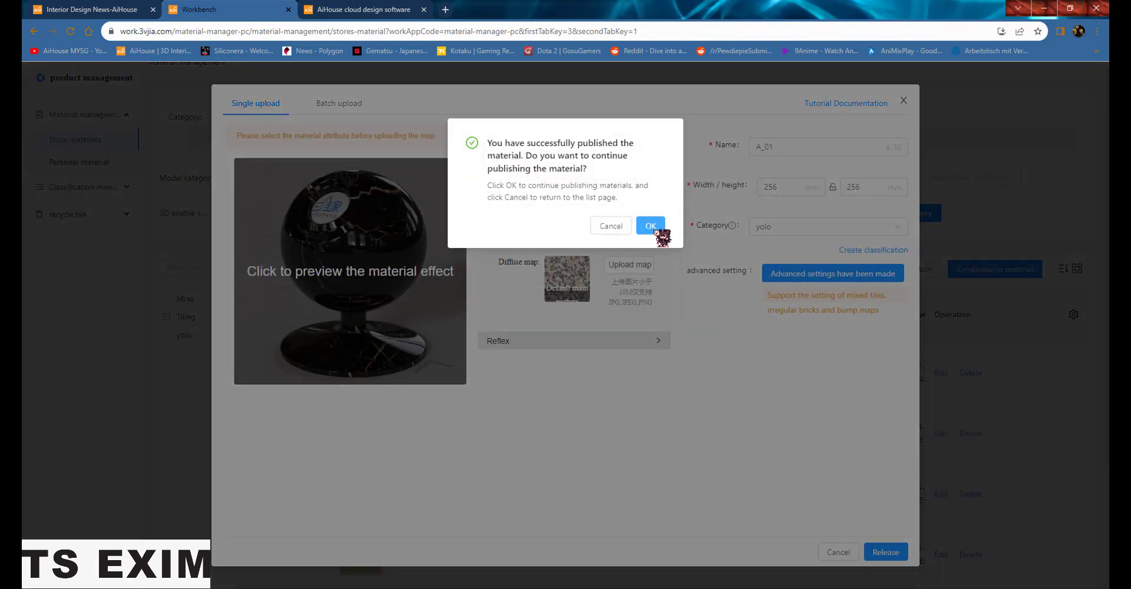
{"action": "left_click", "coordinate": [651, 226]}
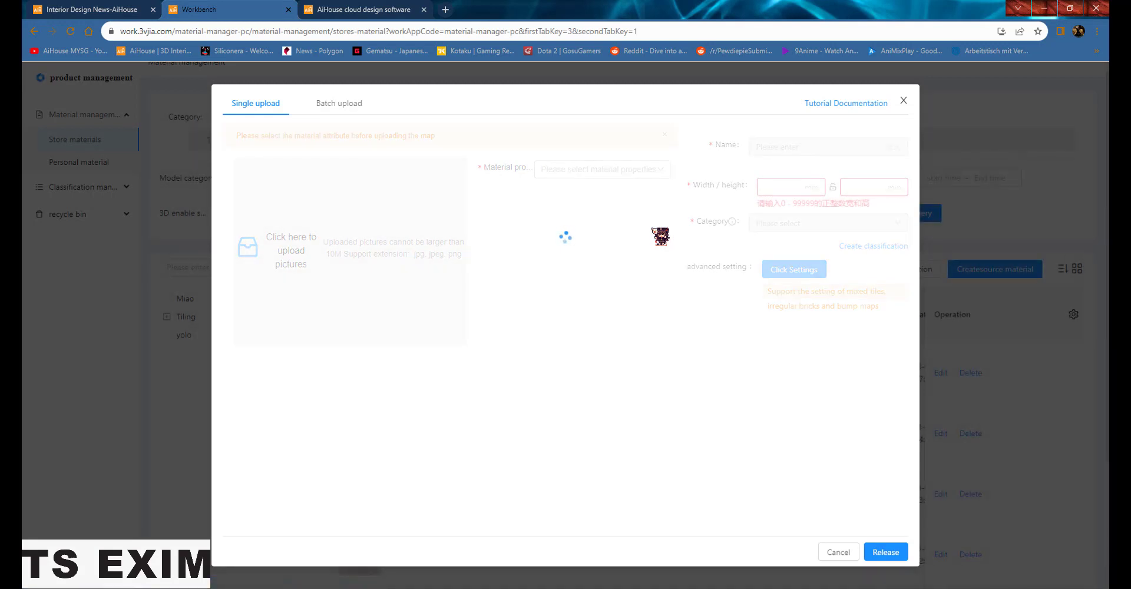
- Set the material property to New material > ceramic tile > Marble > Whole marble
{"action": "left_click", "coordinate": [571, 171]}
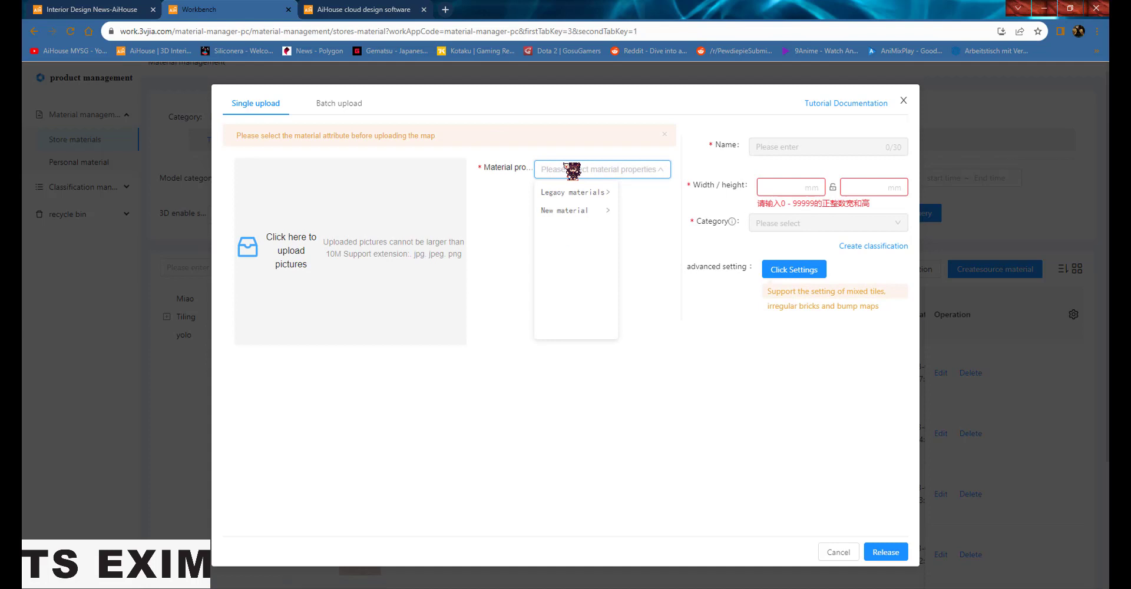
{"action": "left_click", "coordinate": [578, 213]}
{"action": "left_click", "coordinate": [592, 192]}
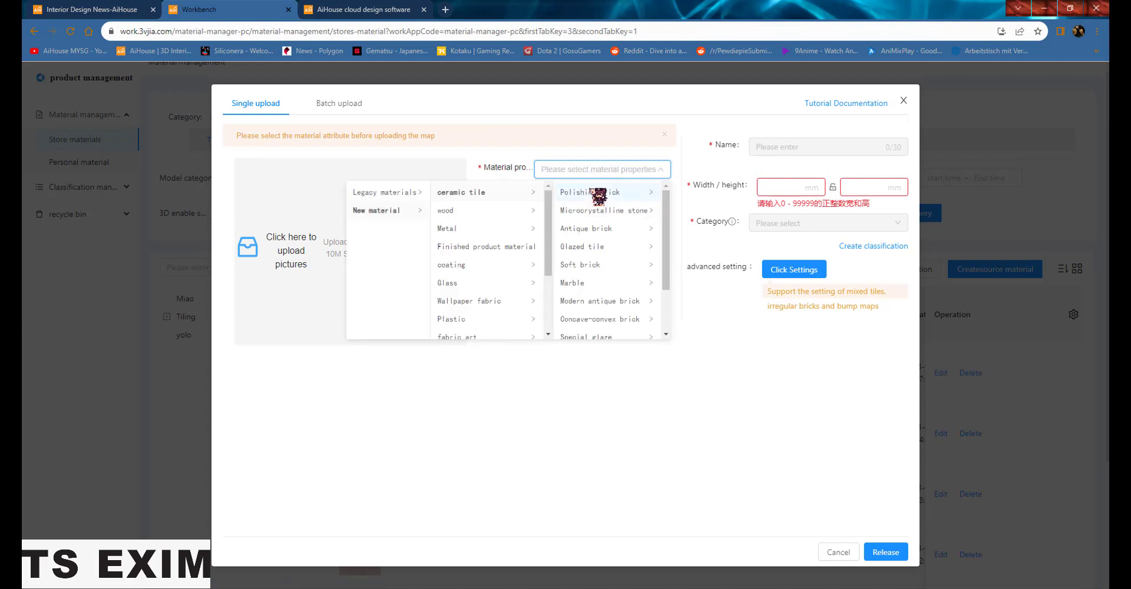
{"action": "left_click", "coordinate": [588, 283]}
{"action": "left_click", "coordinate": [644, 194]}
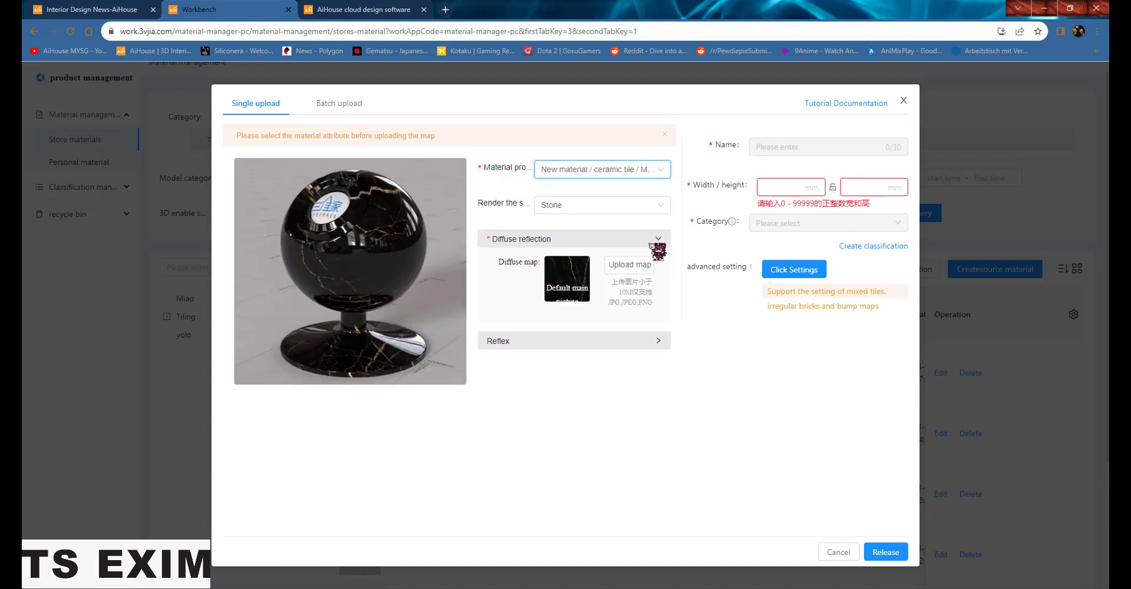
- Load B_03.jpg from folder B as the diffuse map and file it under Miao
{"action": "left_click", "coordinate": [629, 265]}
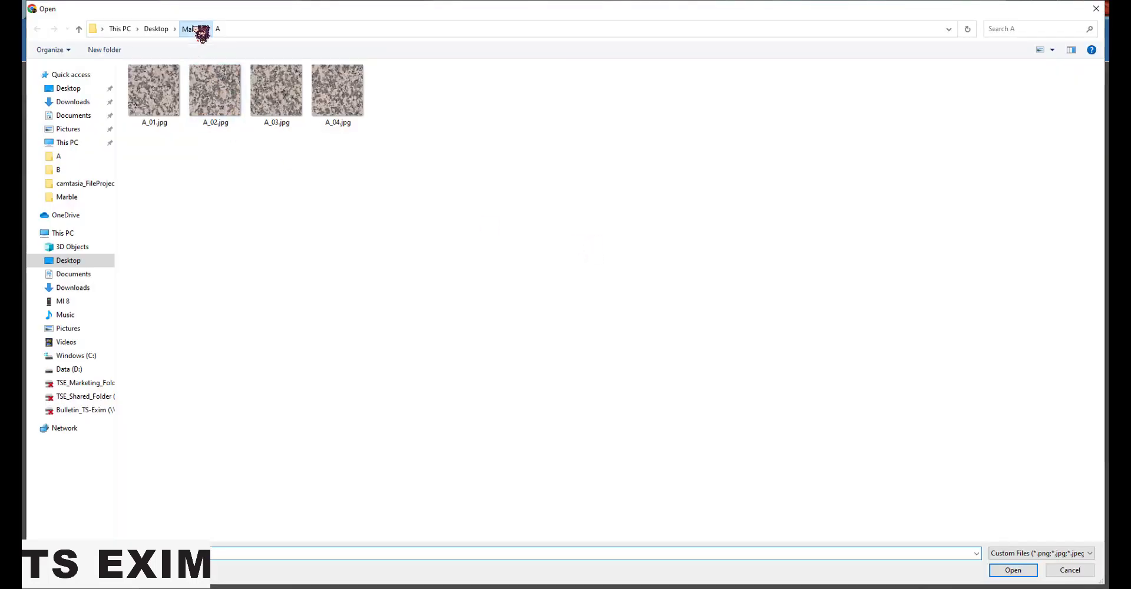
{"action": "left_click", "coordinate": [198, 29]}
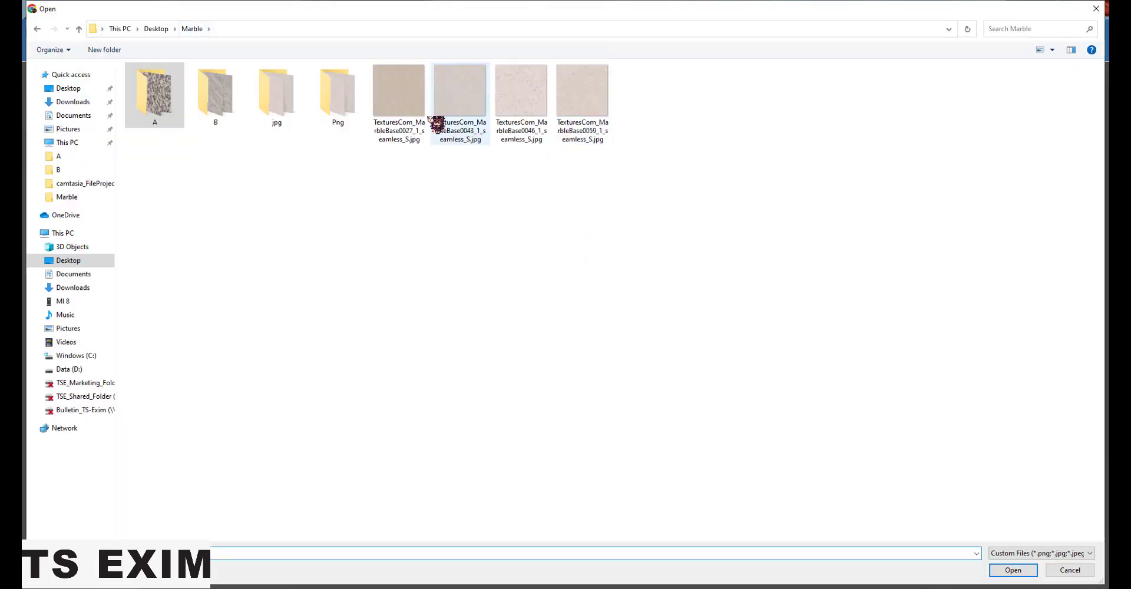
{"action": "double_click", "coordinate": [224, 94]}
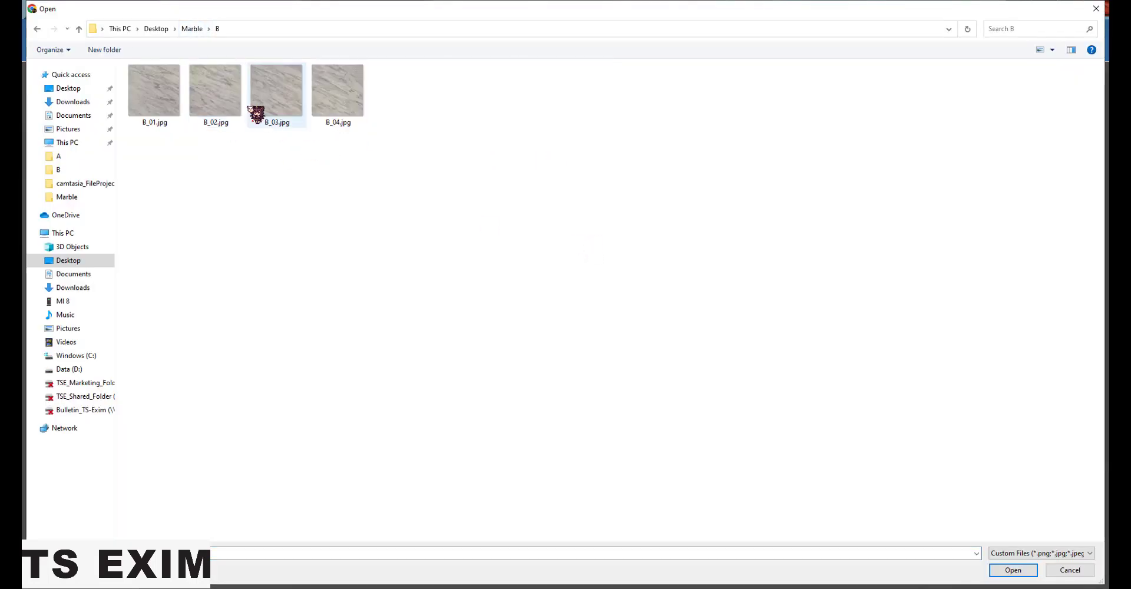
{"action": "left_click", "coordinate": [287, 103]}
{"action": "double_click", "coordinate": [287, 104]}
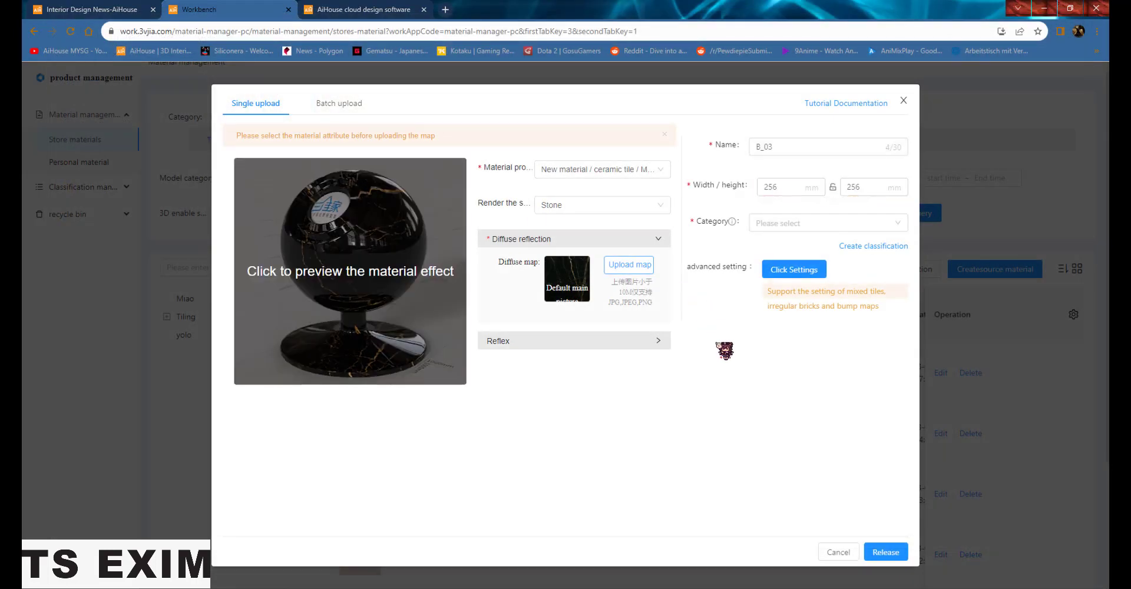
{"action": "left_click", "coordinate": [780, 229]}
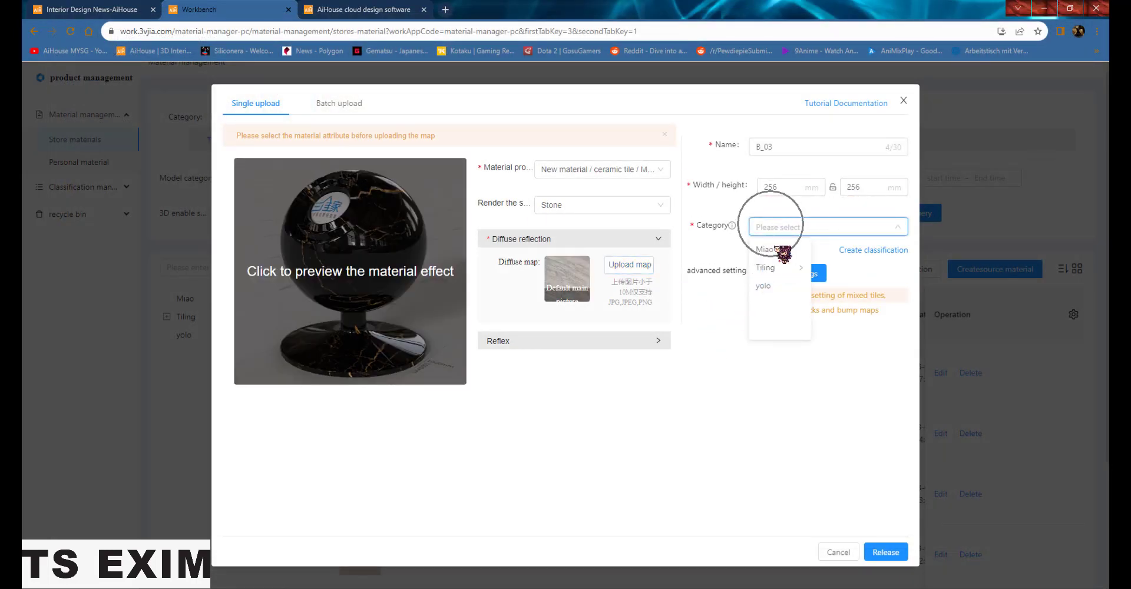
{"action": "left_click", "coordinate": [778, 249]}
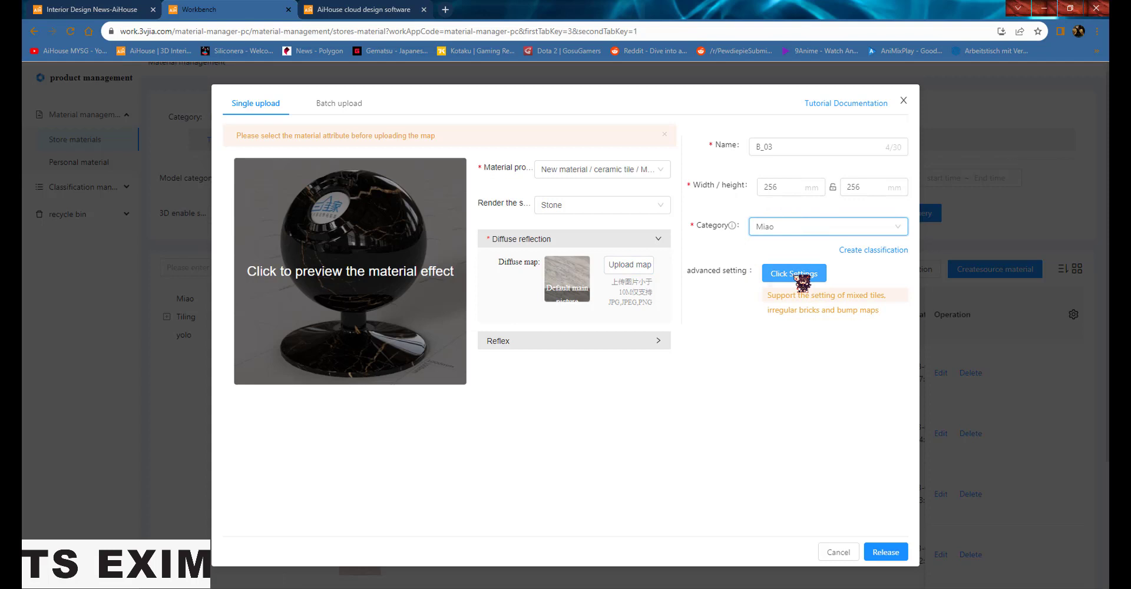
- Save Random mixing for the tiles and release the B_03 material to the store
{"action": "left_click", "coordinate": [800, 277]}
{"action": "left_click", "coordinate": [501, 144]}
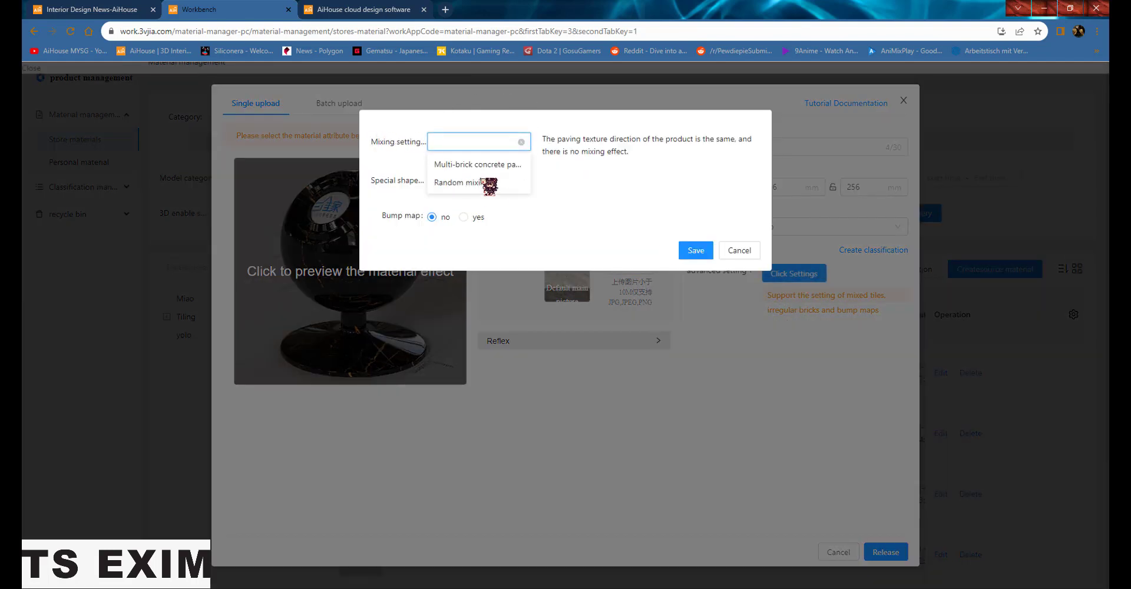
{"action": "left_click", "coordinate": [482, 188]}
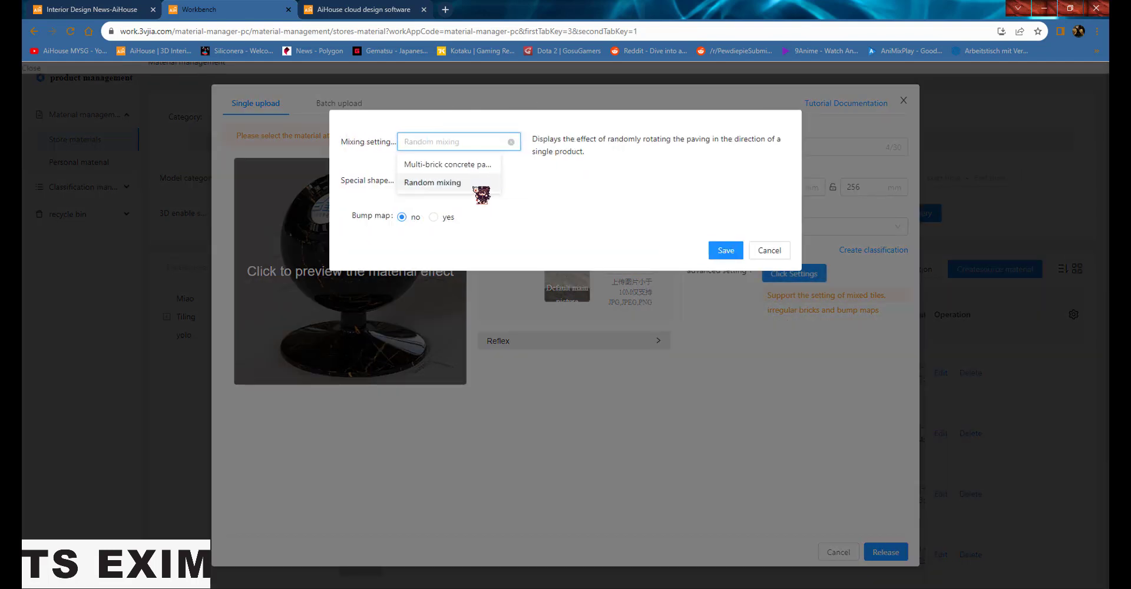
{"action": "left_click", "coordinate": [727, 251]}
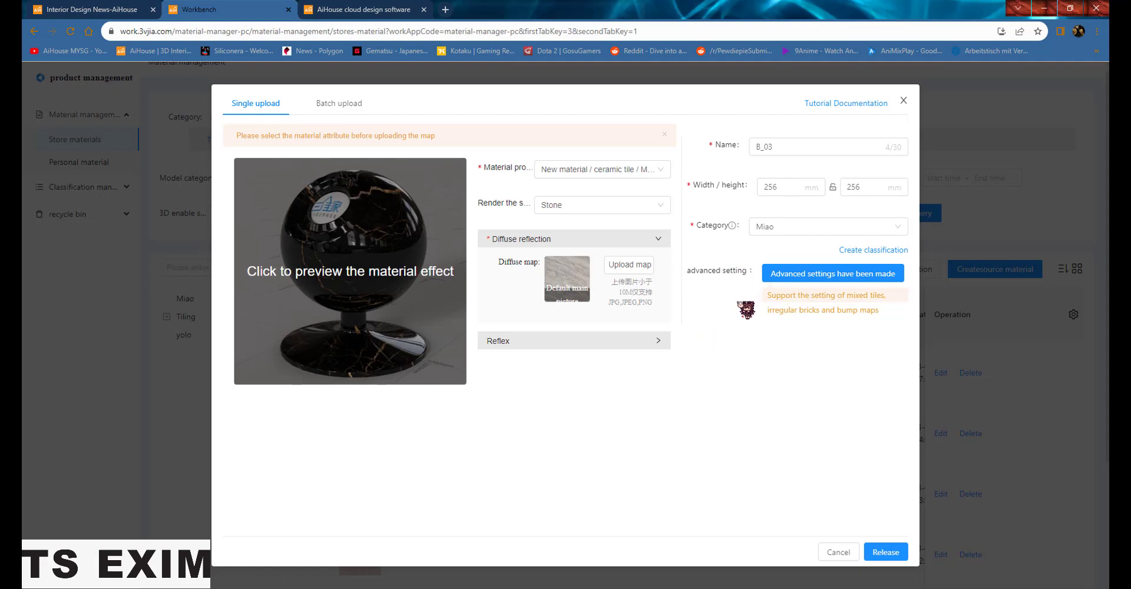
{"action": "left_click", "coordinate": [887, 552]}
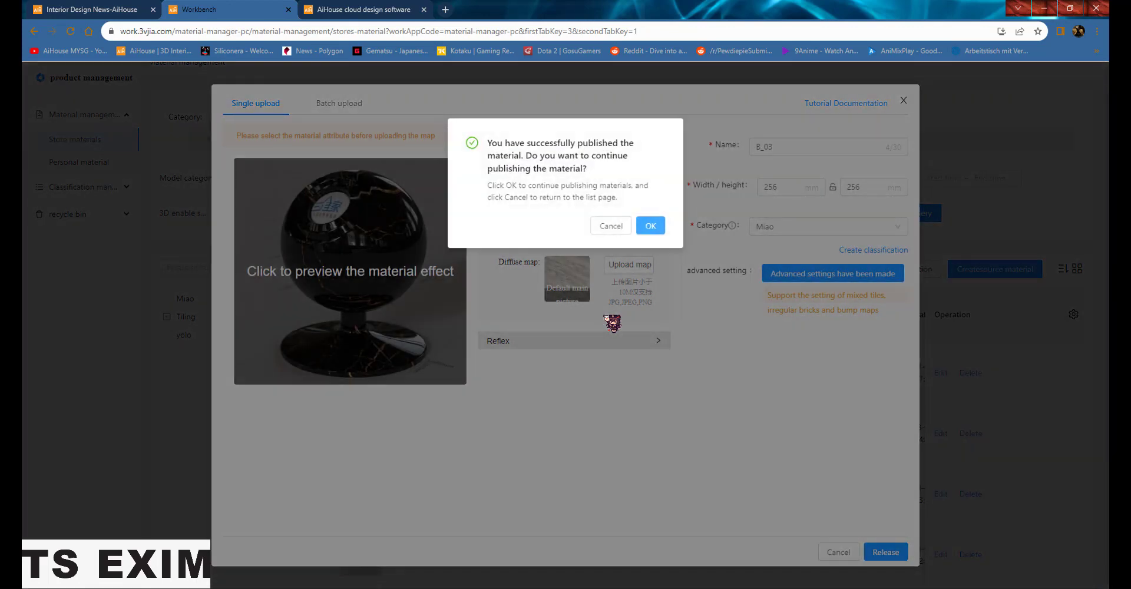
{"action": "left_click", "coordinate": [650, 226]}
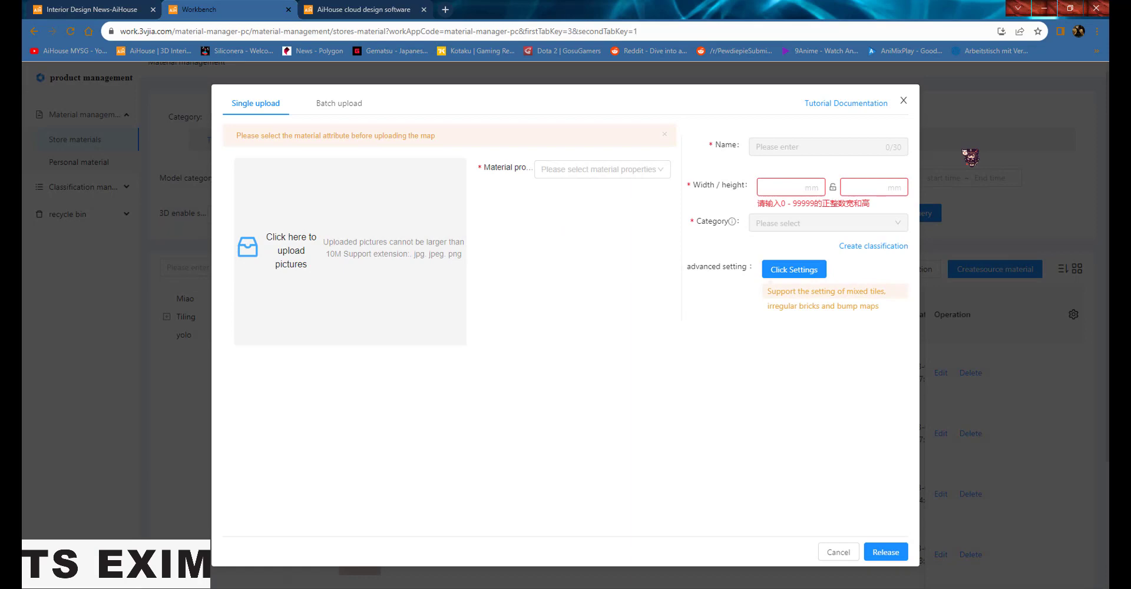
- Close the upload dialogs, check the store list pages, and return to the AiHouse homepage tab
{"action": "left_click", "coordinate": [906, 101]}
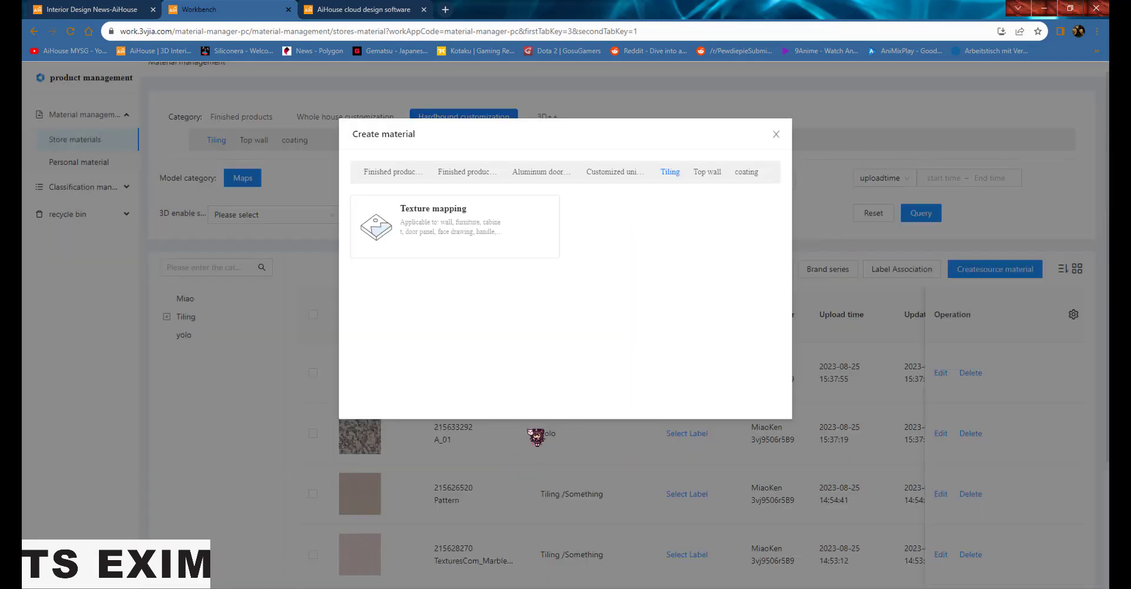
{"action": "left_click", "coordinate": [775, 132]}
{"action": "scroll", "coordinate": [376, 377], "scroll_direction": "down", "scroll_amount": 2}
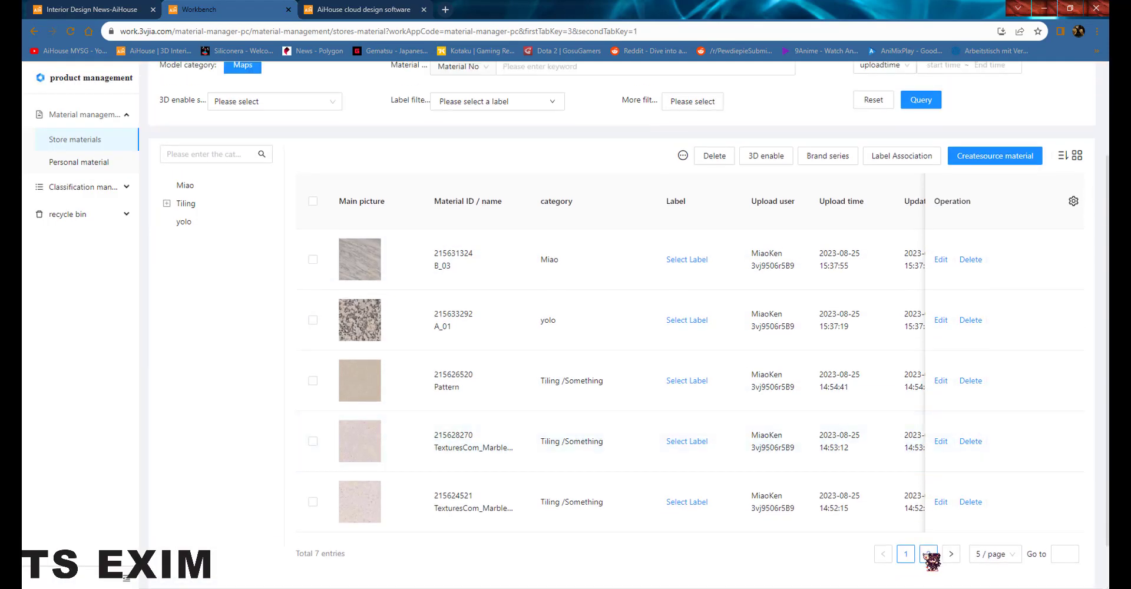
{"action": "left_click", "coordinate": [929, 554]}
{"action": "left_click", "coordinate": [906, 460]}
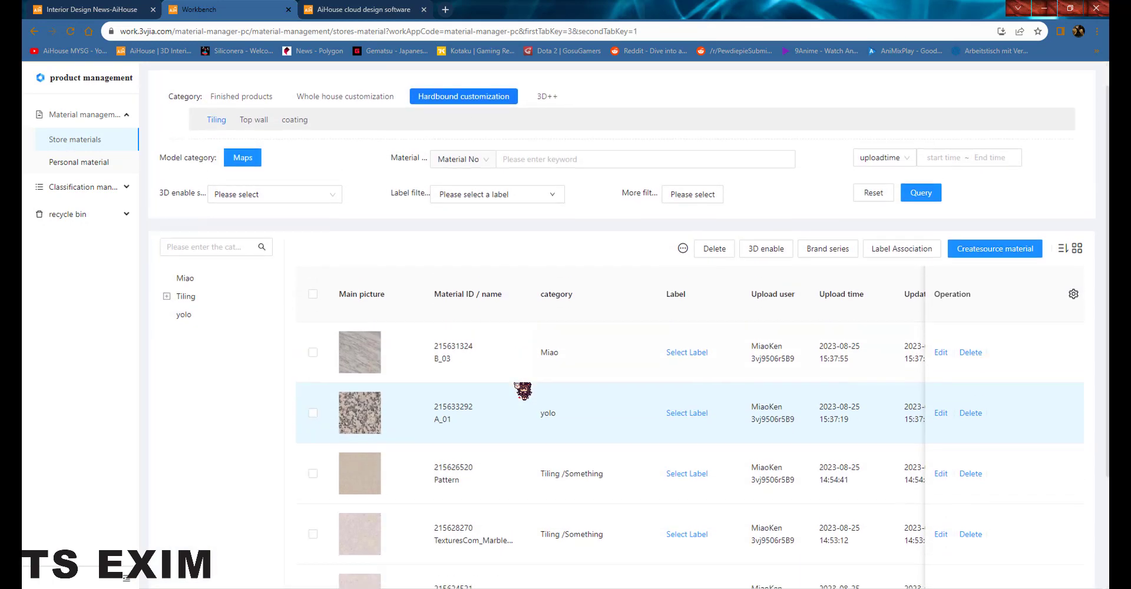
{"action": "scroll", "coordinate": [518, 384], "scroll_direction": "down", "scroll_amount": 2}
{"action": "scroll", "coordinate": [517, 385], "scroll_direction": "up", "scroll_amount": 3}
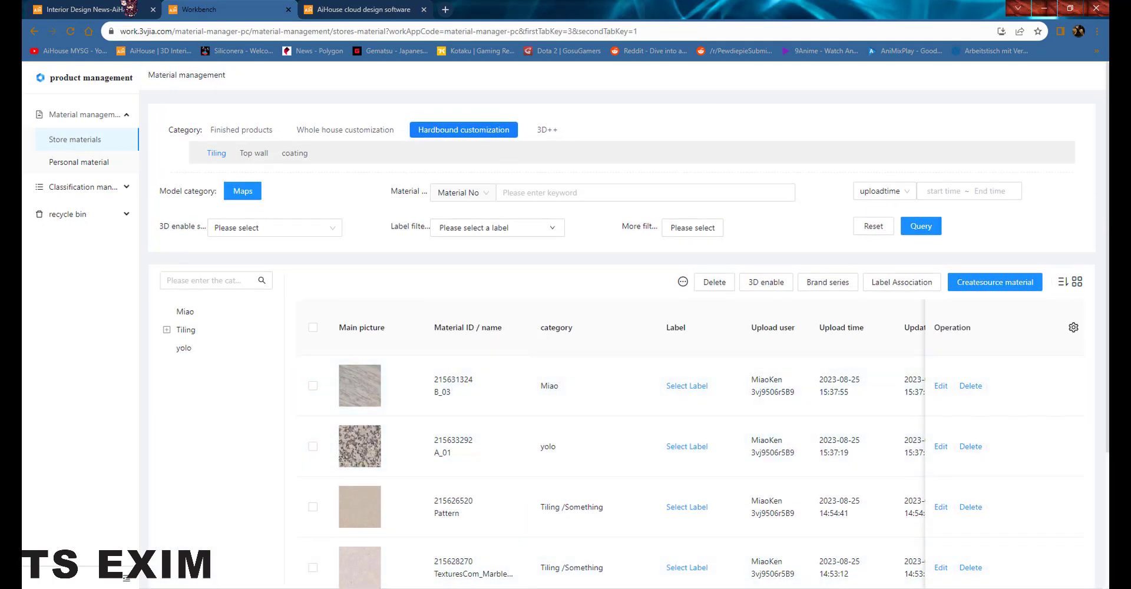
{"action": "left_click", "coordinate": [99, 12]}
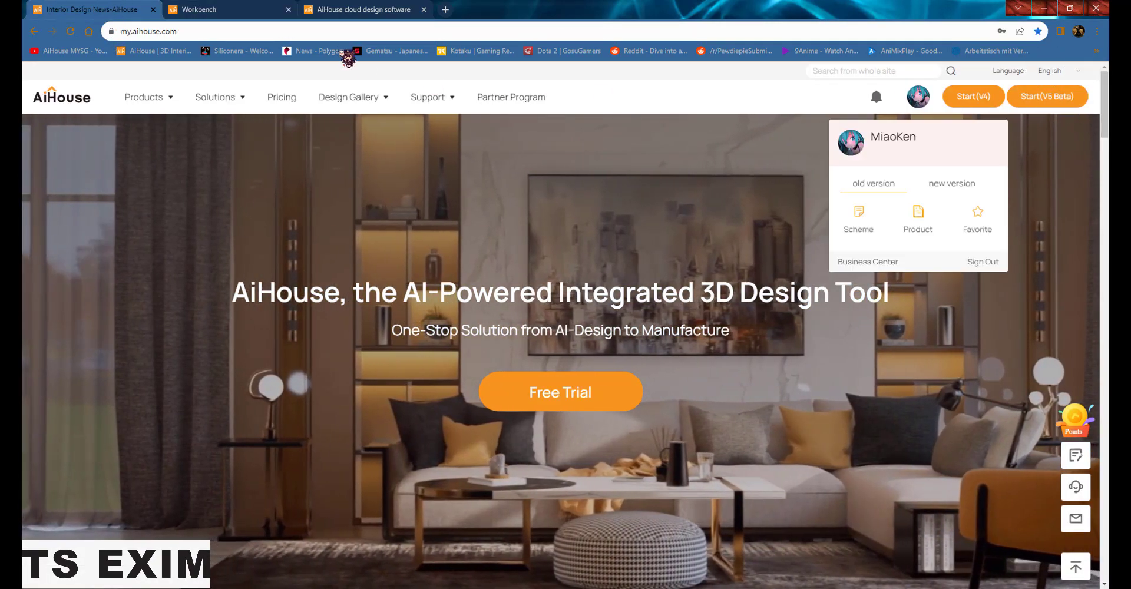
- In the 3D room design tab, launch the Tiling editor from the Customize sidebar
{"action": "left_click", "coordinate": [386, 10]}
{"action": "scroll", "coordinate": [631, 370], "scroll_direction": "down", "scroll_amount": 3}
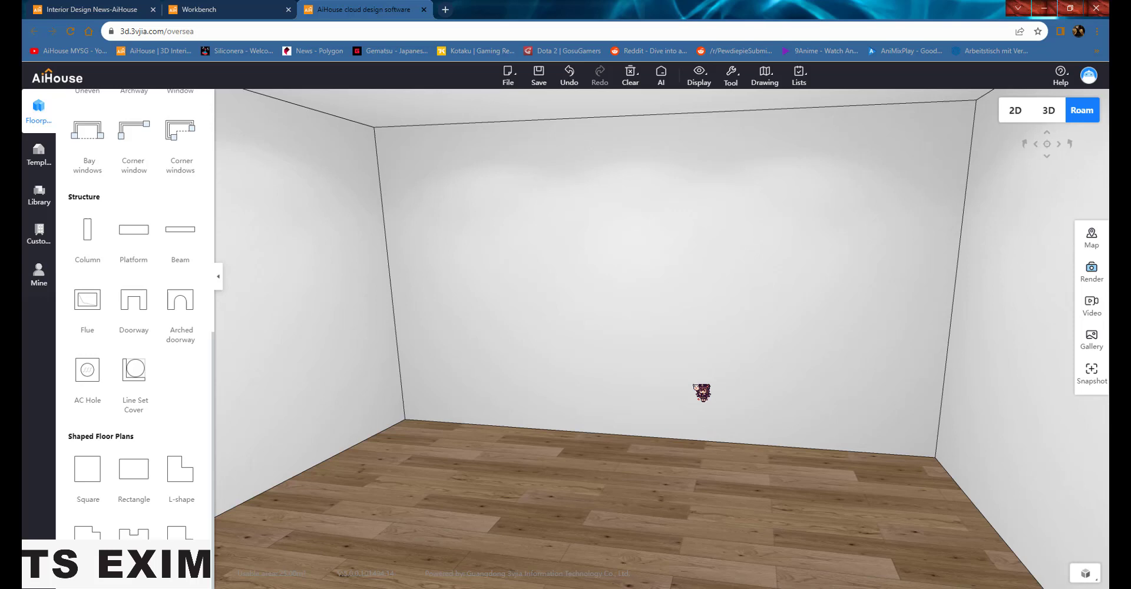
{"action": "left_click", "coordinate": [50, 239]}
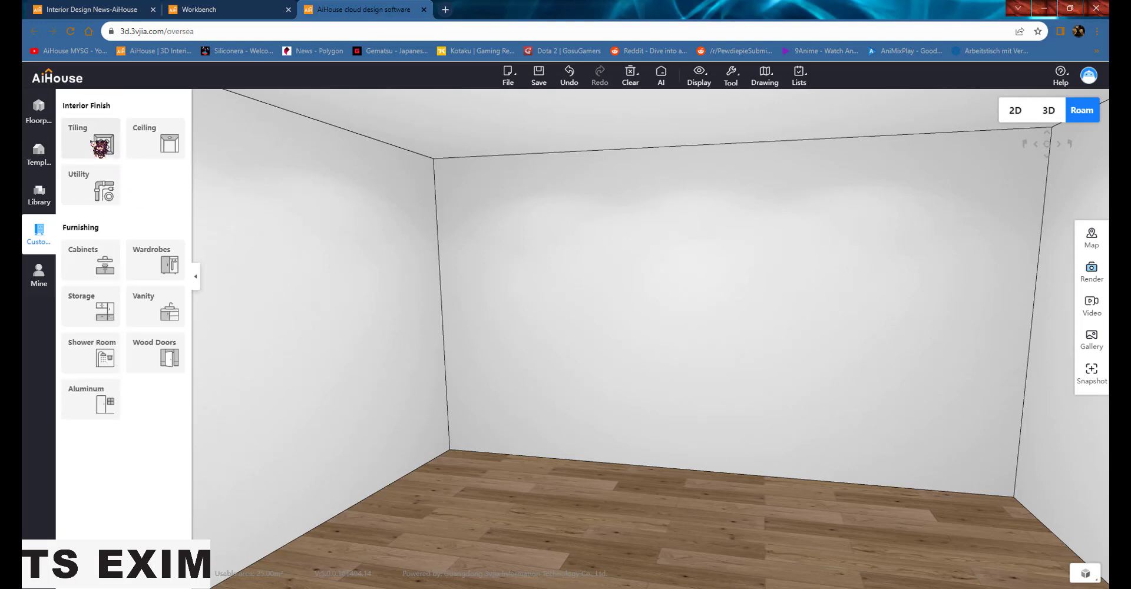
{"action": "left_click", "coordinate": [99, 150]}
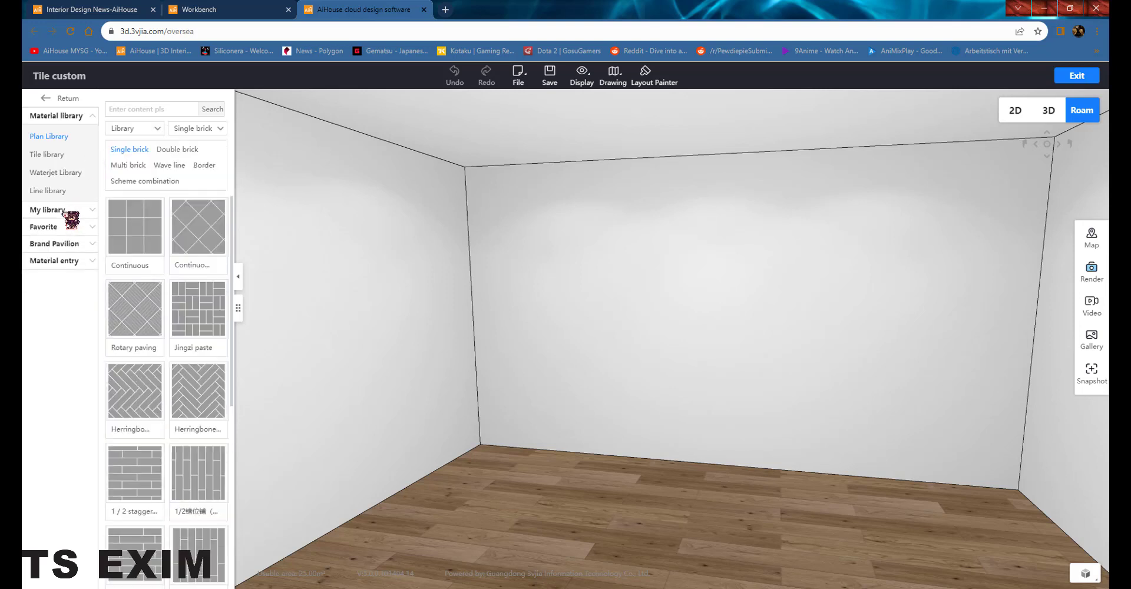
- Show my own tile library and browse its yolo and Tiling categories
{"action": "left_click", "coordinate": [50, 209]}
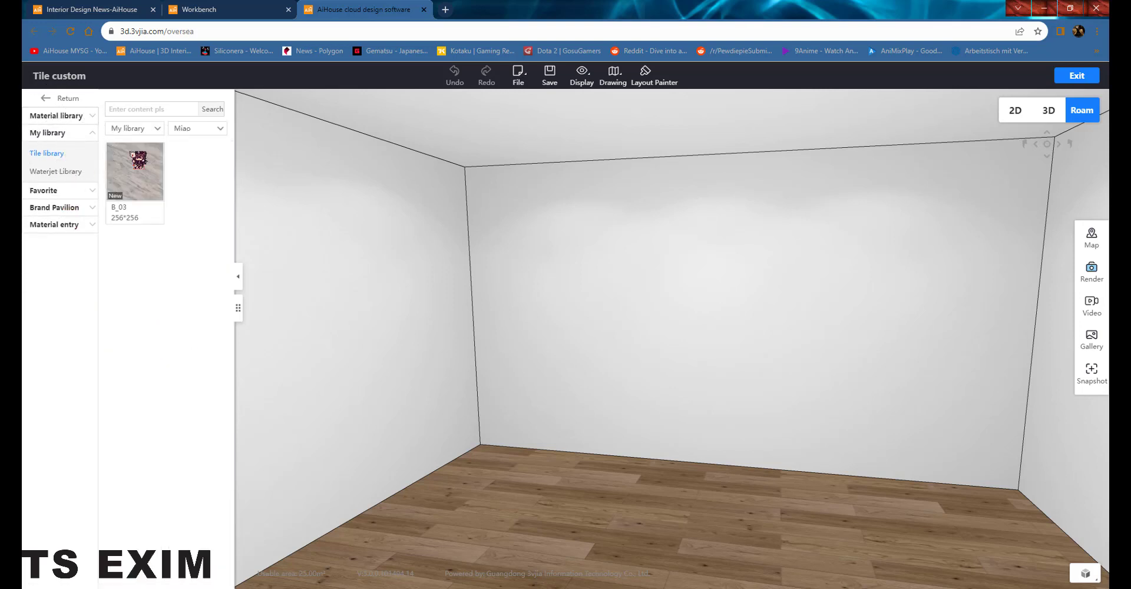
{"action": "left_click", "coordinate": [196, 129]}
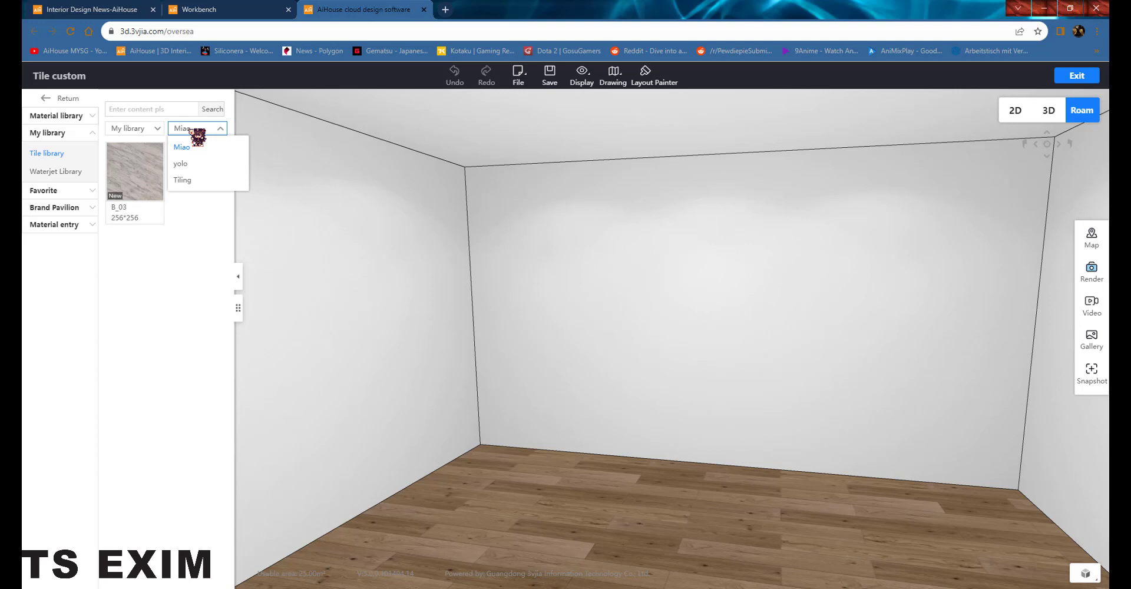
{"action": "left_click", "coordinate": [196, 164]}
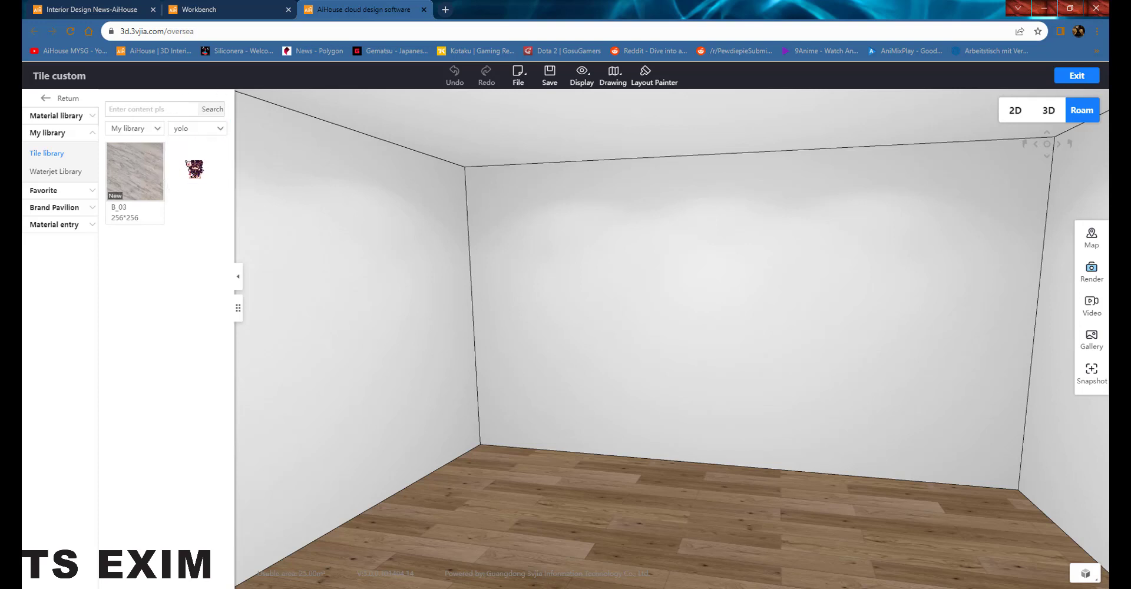
{"action": "left_click", "coordinate": [203, 130]}
{"action": "left_click", "coordinate": [184, 180]}
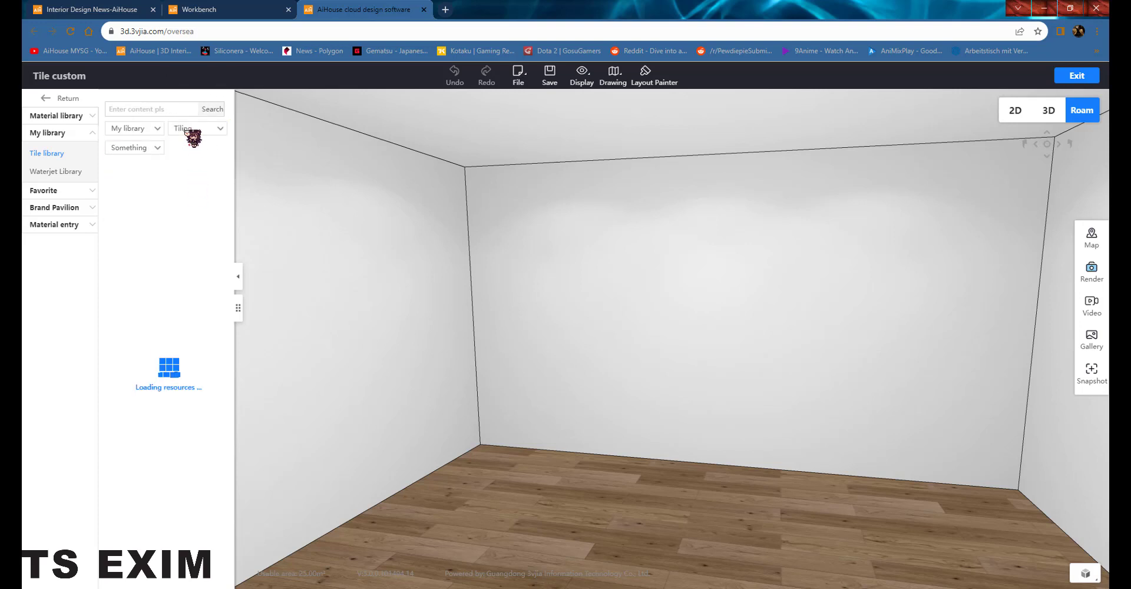
{"action": "left_click", "coordinate": [134, 148]}
{"action": "left_click", "coordinate": [134, 166]}
{"action": "left_click", "coordinate": [203, 128]}
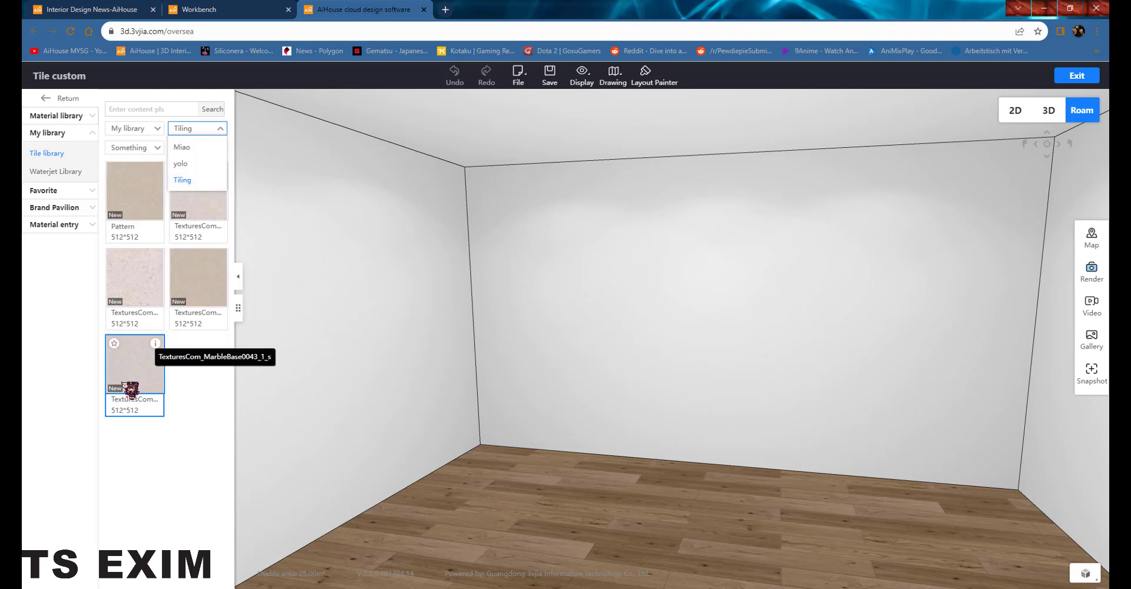
- Apply the last 512×512 Tiling-group tile to the back wall and inspect it up close
{"action": "left_click_drag", "start_coordinate": [135, 372], "coordinate": [616, 345]}
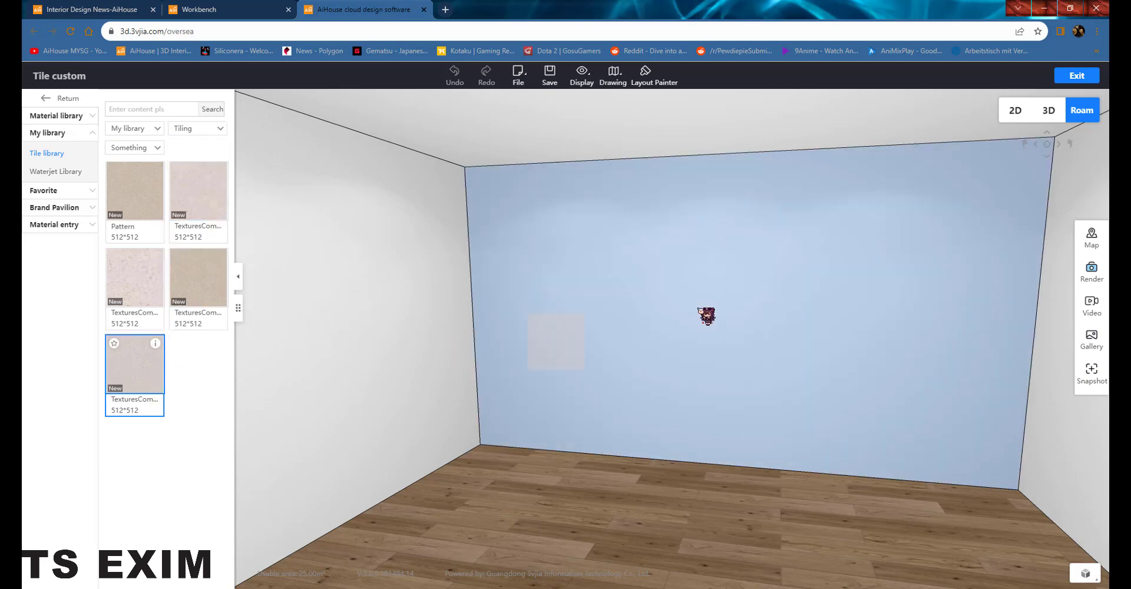
{"action": "scroll", "coordinate": [616, 345], "scroll_direction": "up", "scroll_amount": 3}
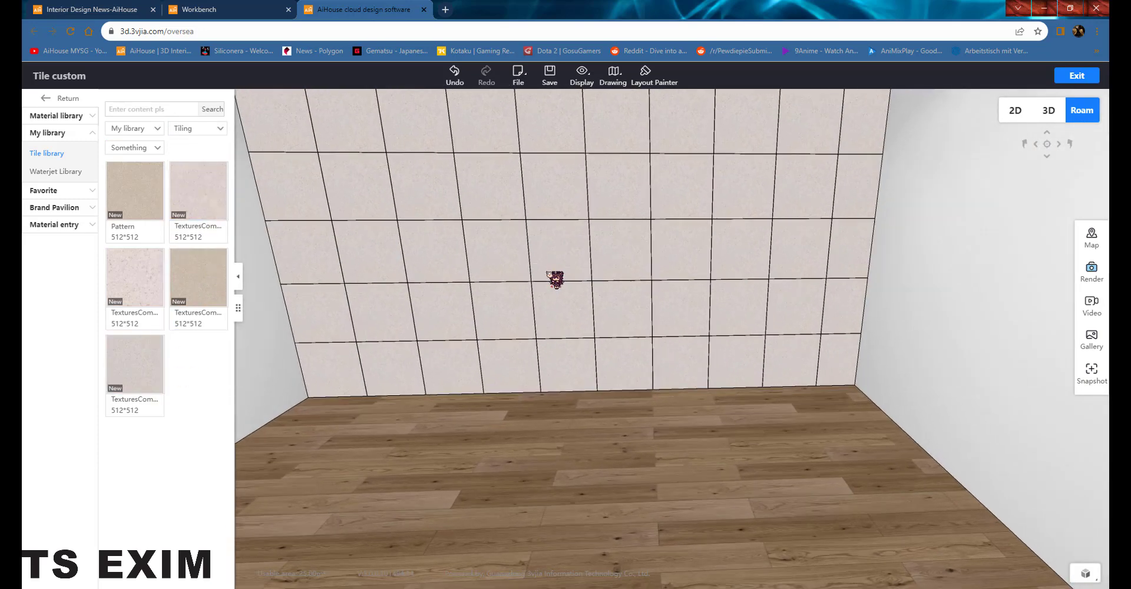
{"action": "scroll", "coordinate": [555, 278], "scroll_direction": "up", "scroll_amount": 3}
{"action": "scroll", "coordinate": [493, 303], "scroll_direction": "down", "scroll_amount": 3}
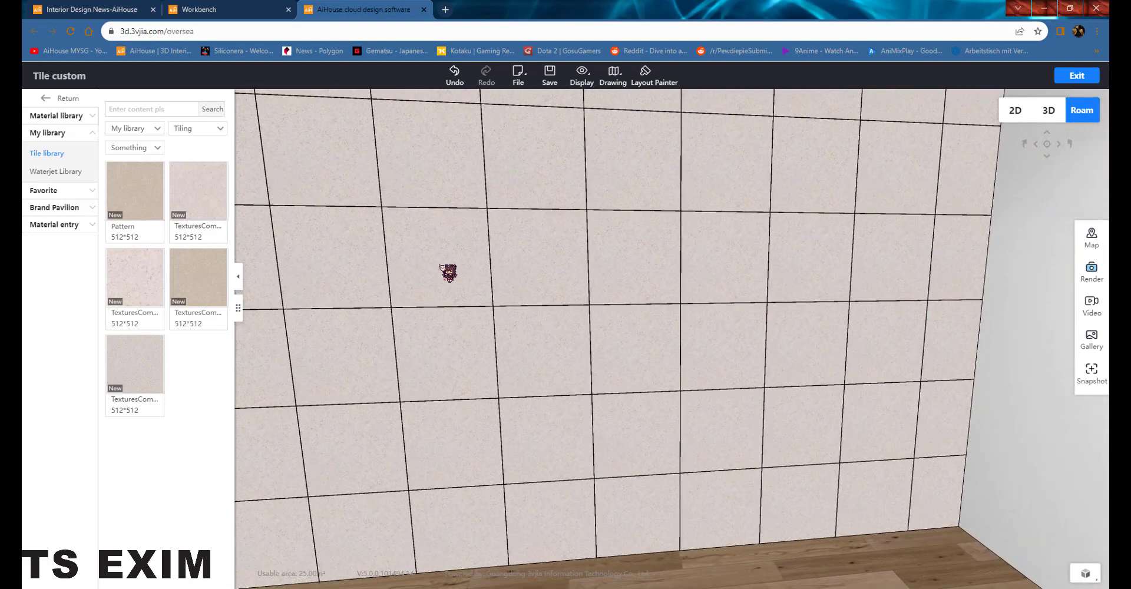
{"action": "right_click", "coordinate": [443, 268]}
- Remove the Tiling tile, then try B_03 from the Miao group on the back wall and remove it
{"action": "left_click", "coordinate": [482, 276]}
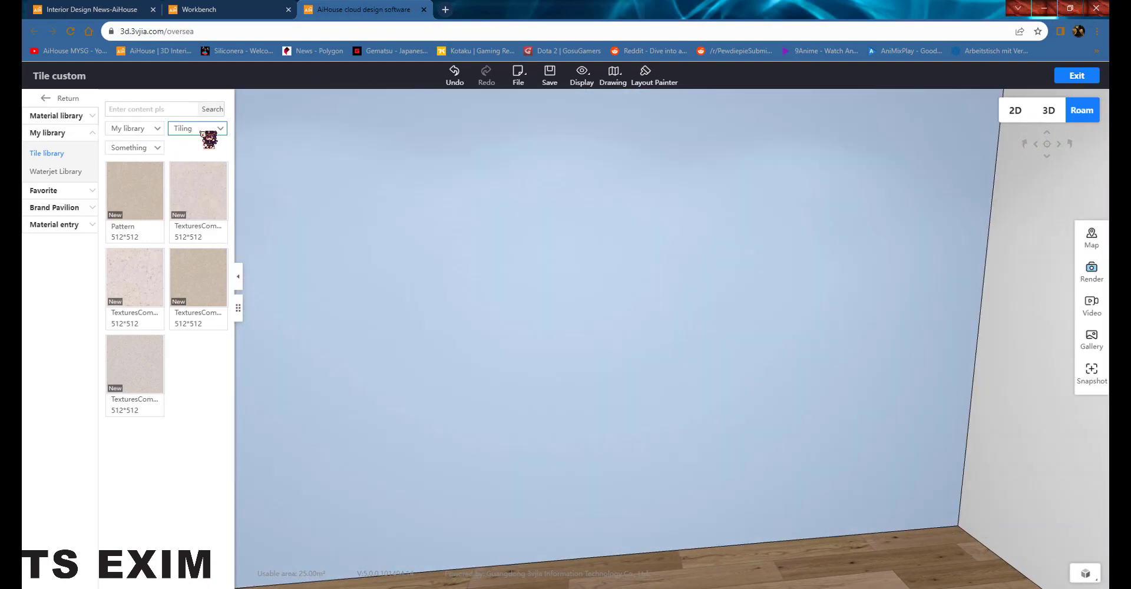
{"action": "left_click", "coordinate": [203, 131]}
{"action": "left_click", "coordinate": [203, 166]}
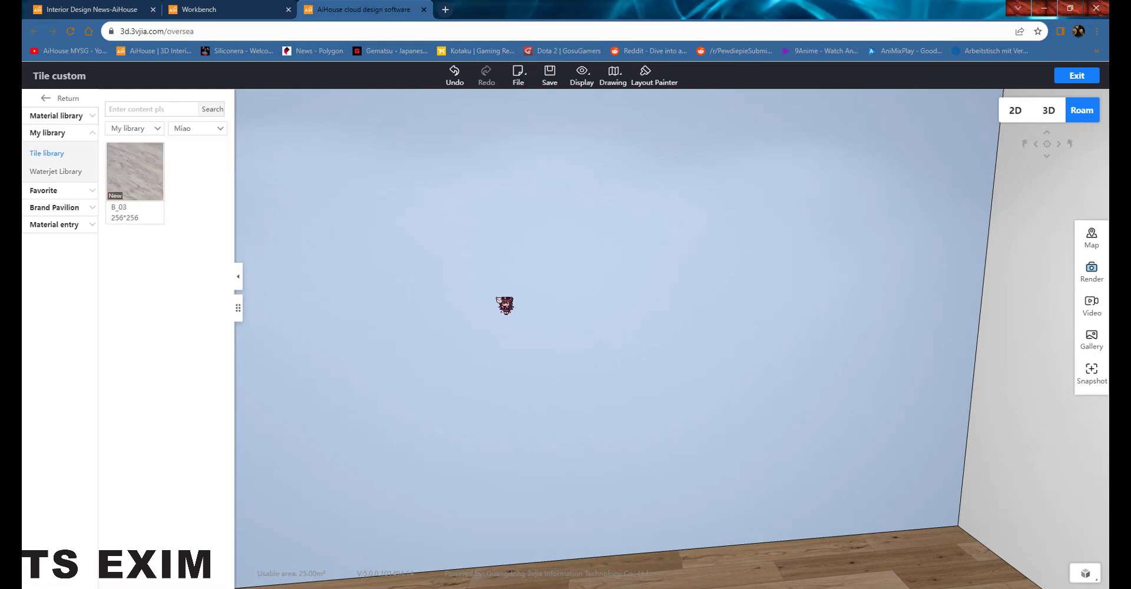
{"action": "left_click_drag", "start_coordinate": [134, 180], "coordinate": [528, 333]}
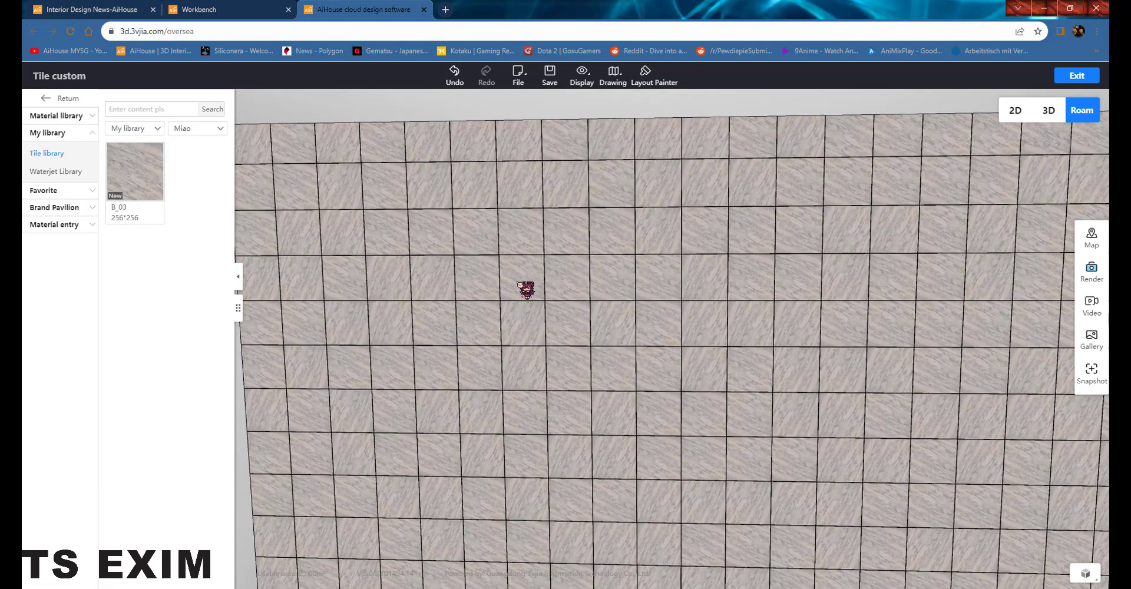
{"action": "right_click", "coordinate": [501, 280]}
{"action": "left_click", "coordinate": [518, 300]}
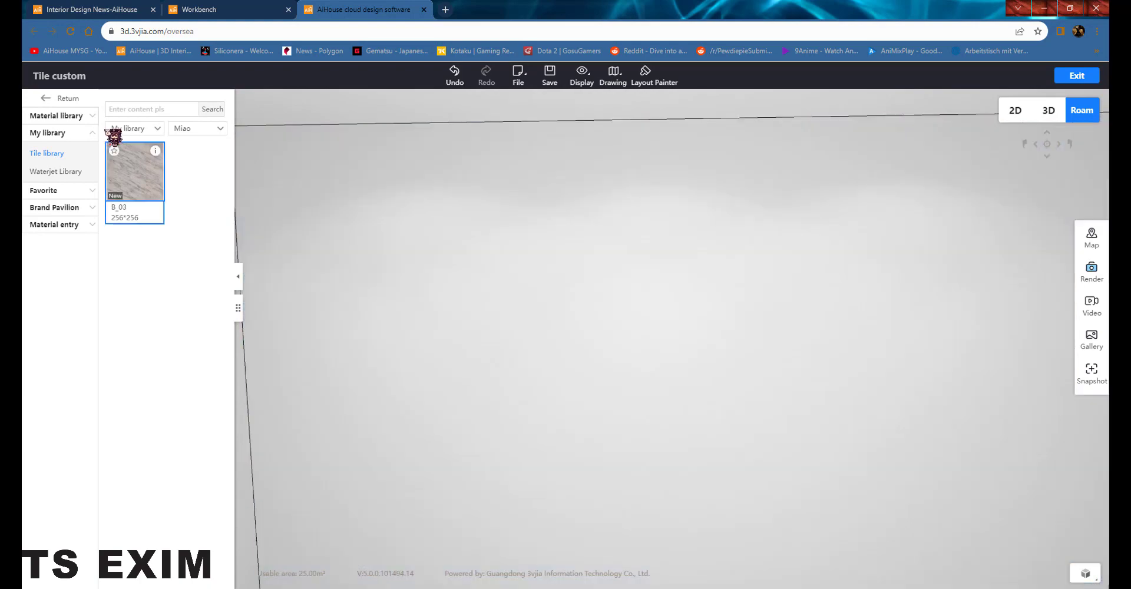
- Switch back to the Tiling group and try applying the Pattern tile to the wall
{"action": "left_click", "coordinate": [142, 128]}
{"action": "left_click", "coordinate": [195, 128]}
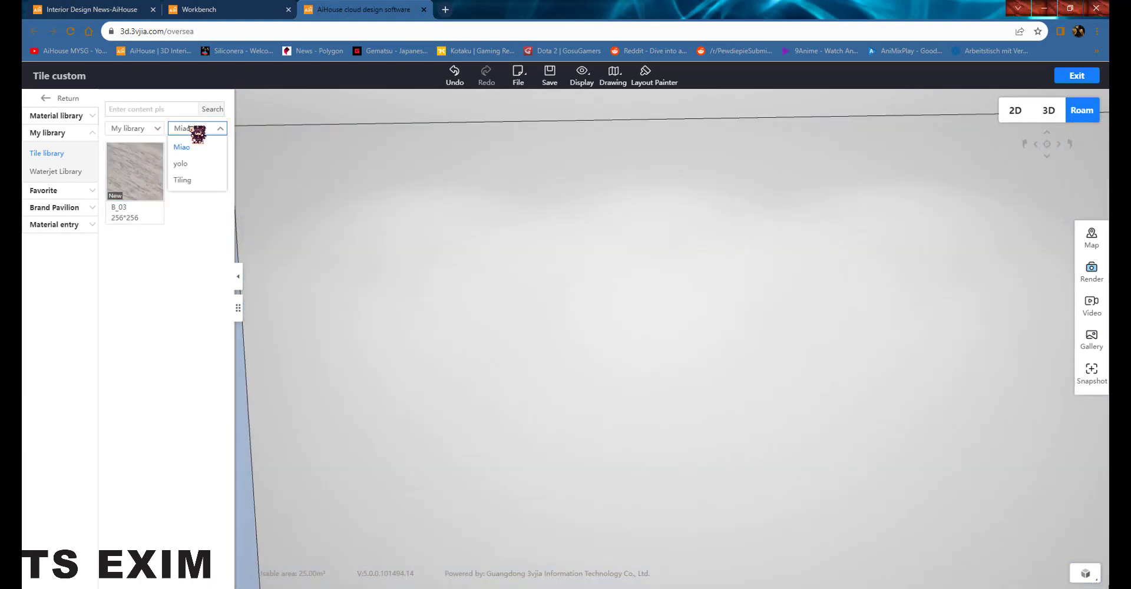
{"action": "left_click", "coordinate": [188, 181]}
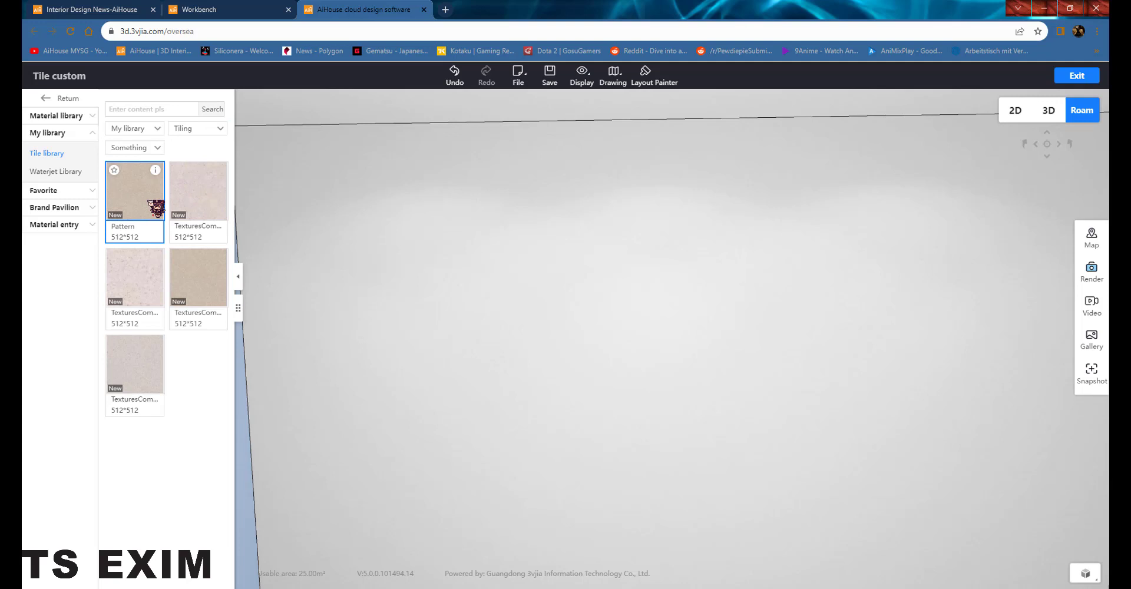
{"action": "left_click_drag", "start_coordinate": [156, 207], "coordinate": [563, 337]}
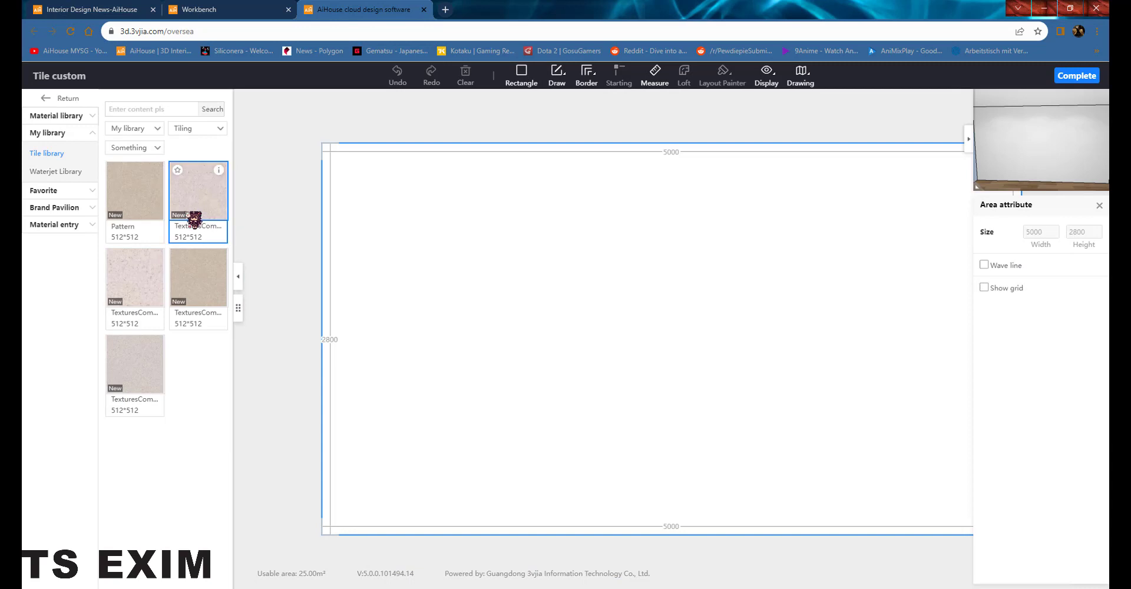
- Place the Pattern tile on the wall's 2D canvas at original size, resized to 600 by 300
{"action": "left_click", "coordinate": [117, 199]}
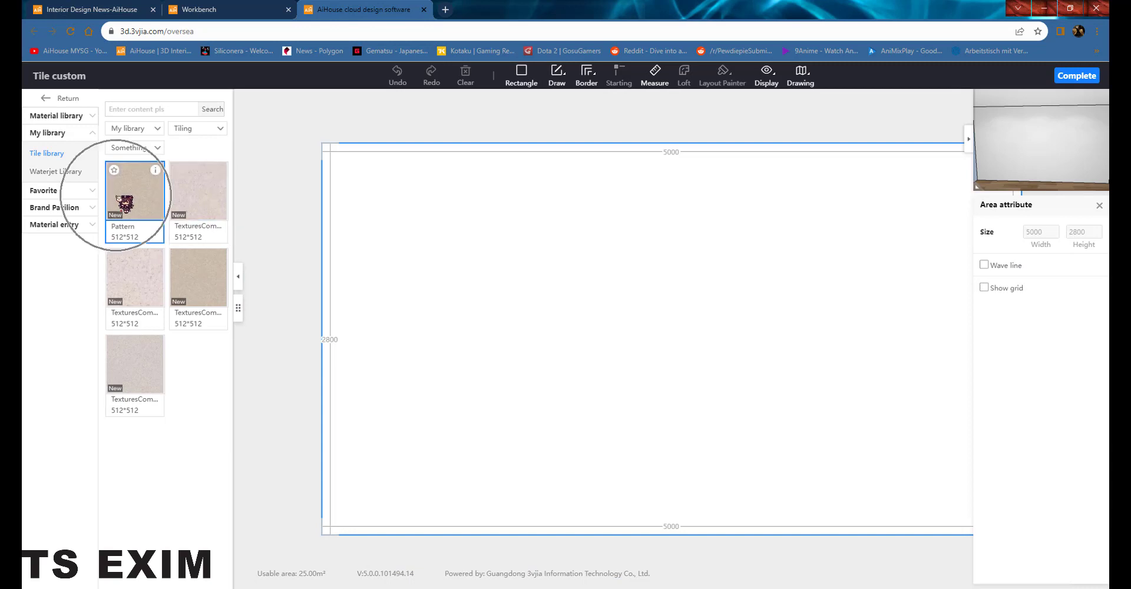
{"action": "left_click_drag", "start_coordinate": [147, 197], "coordinate": [547, 291]}
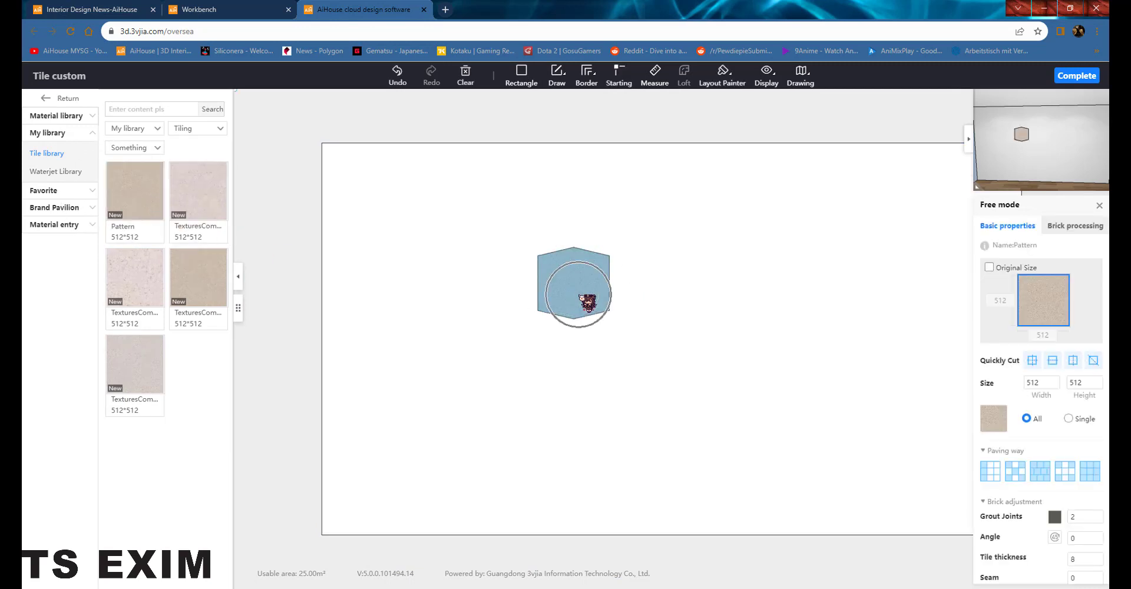
{"action": "mouse_move", "coordinate": [1041, 300]}
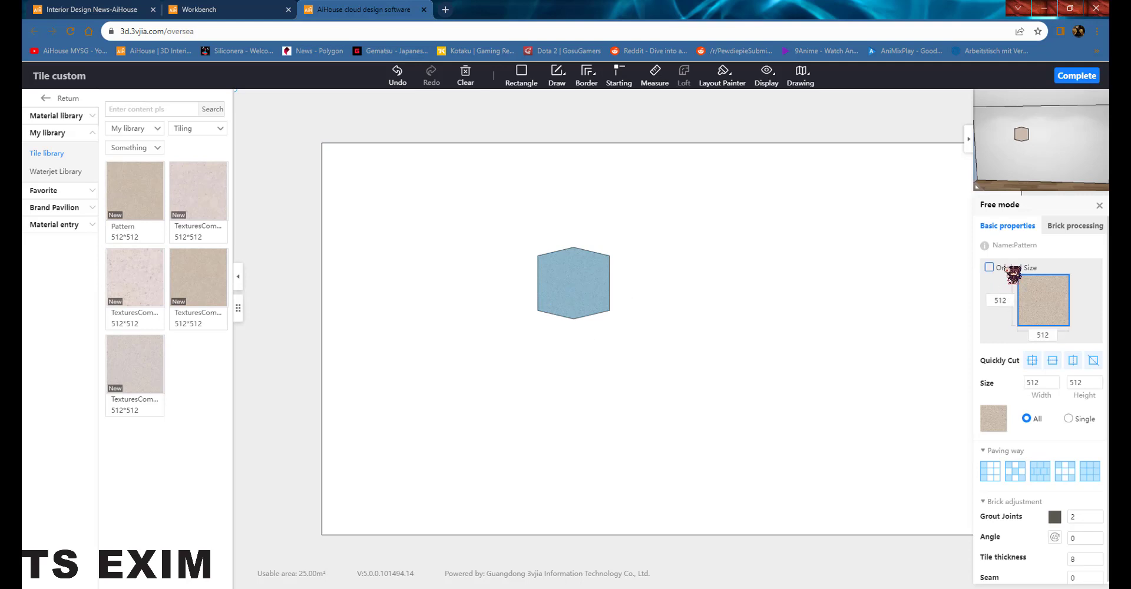
{"action": "left_click", "coordinate": [1008, 268]}
{"action": "type", "text": "6"}
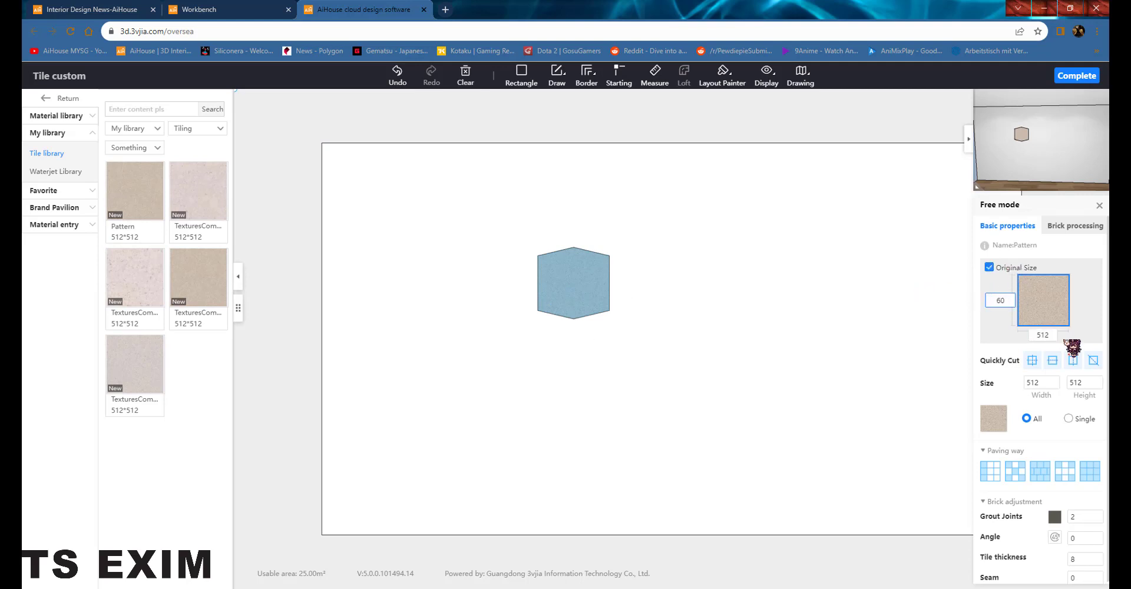
{"action": "type", "text": "0"}
{"action": "key", "text": "Return"}
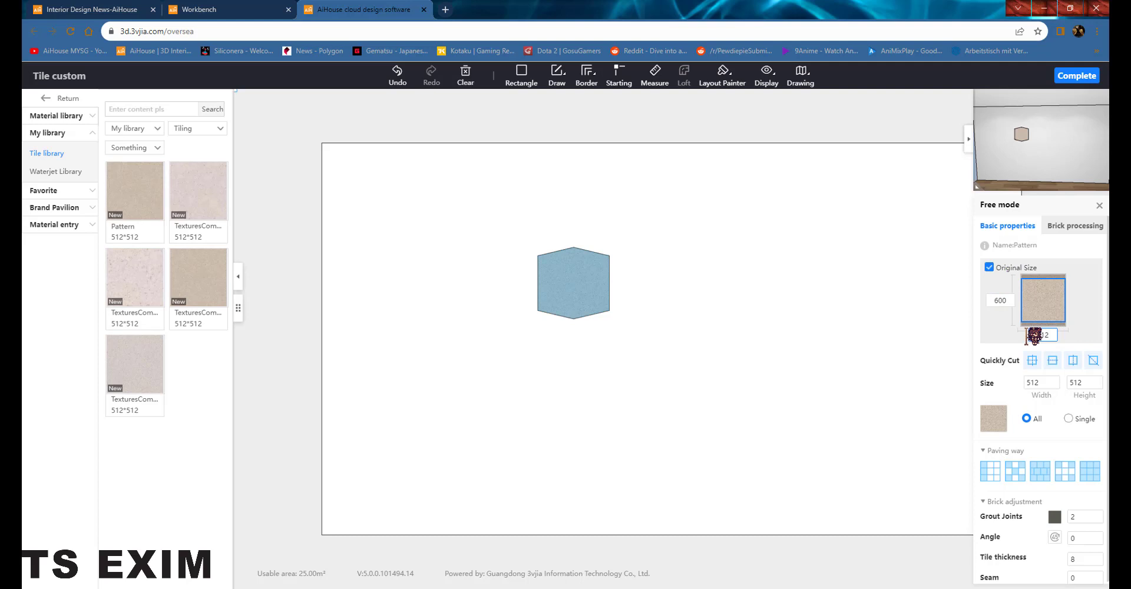
{"action": "double_click", "coordinate": [1034, 335]}
{"action": "type", "text": "300"}
{"action": "key", "text": "Return"}
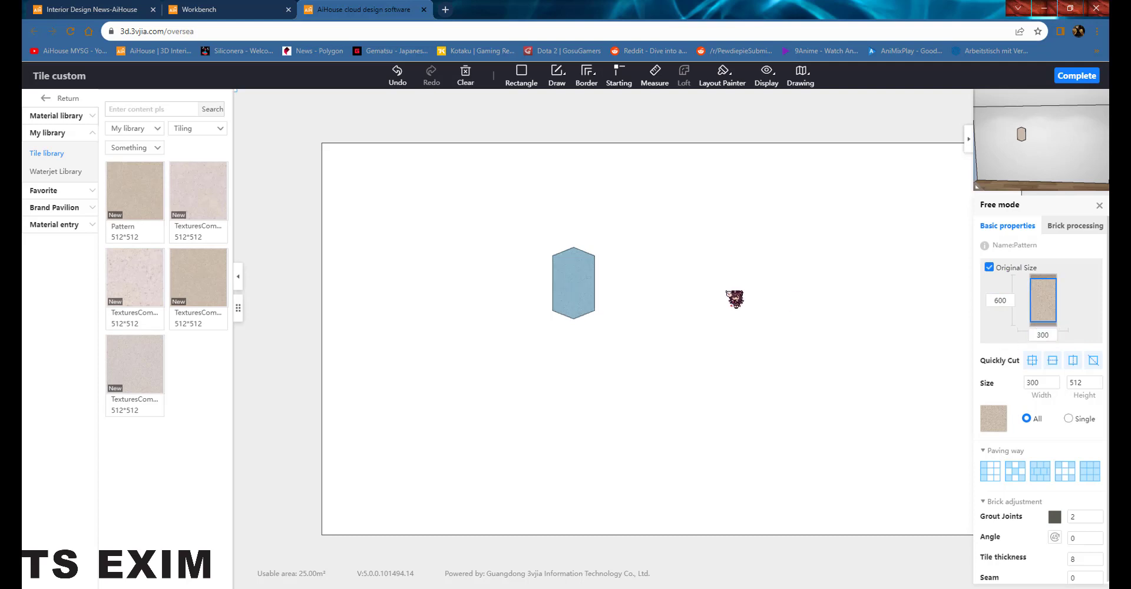
{"action": "left_click", "coordinate": [1029, 384]}
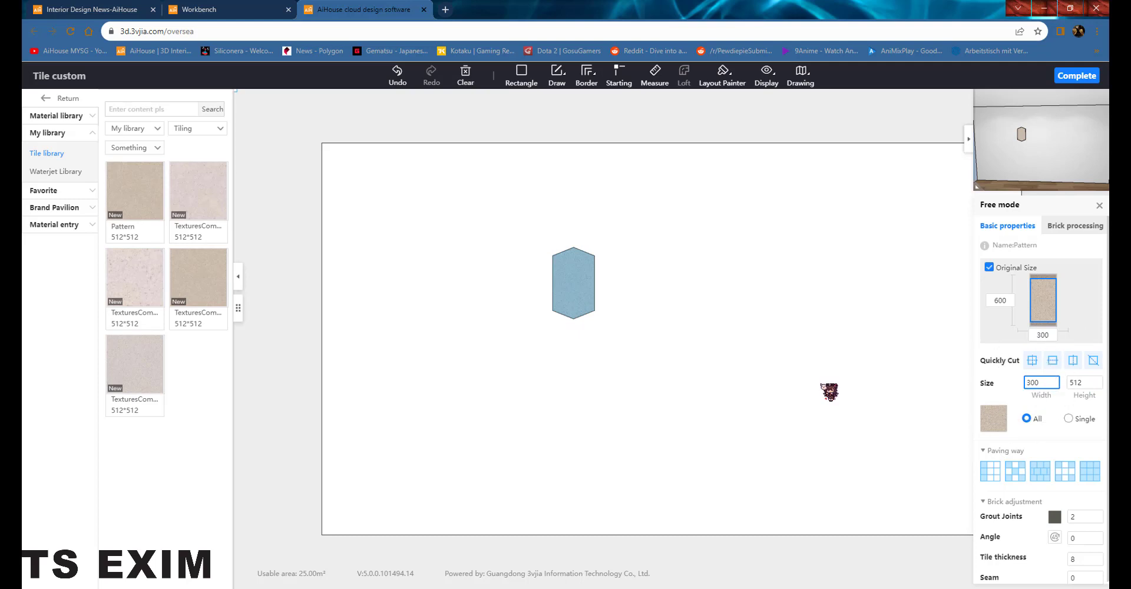
- Pave the whole wall area with the hexagon tiles, then clear them from the canvas
{"action": "left_click_drag", "start_coordinate": [581, 303], "coordinate": [519, 266]}
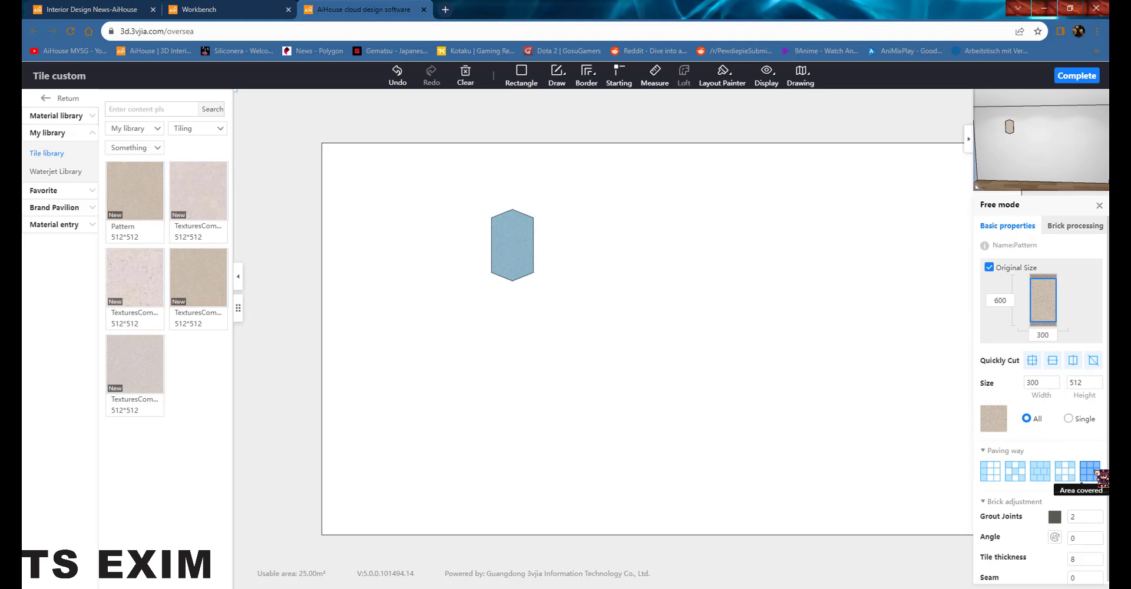
{"action": "left_click", "coordinate": [1094, 472]}
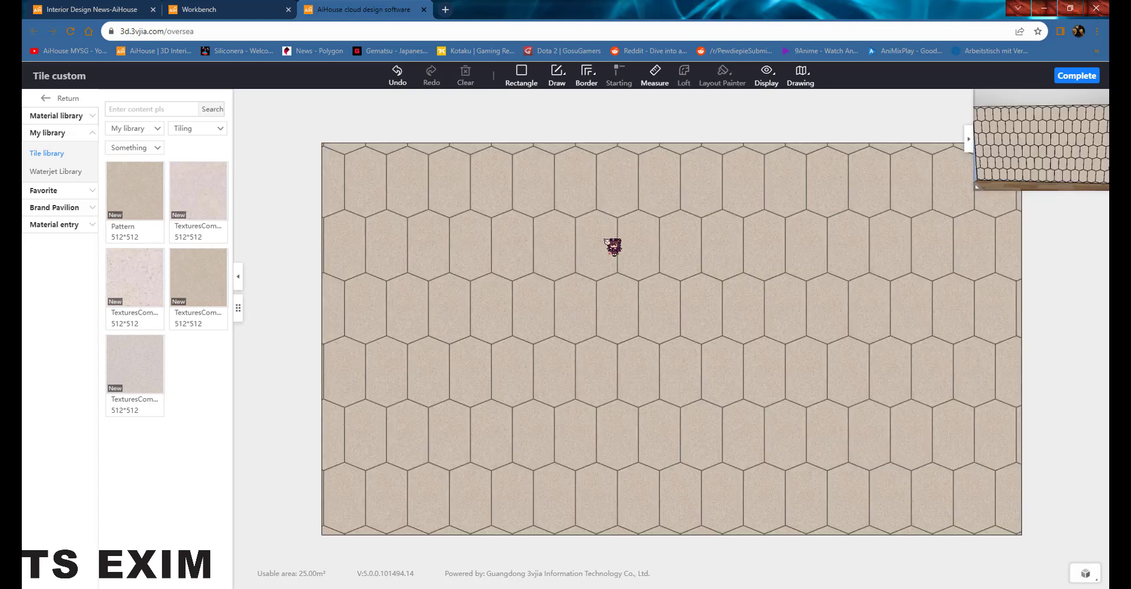
{"action": "right_click", "coordinate": [541, 241]}
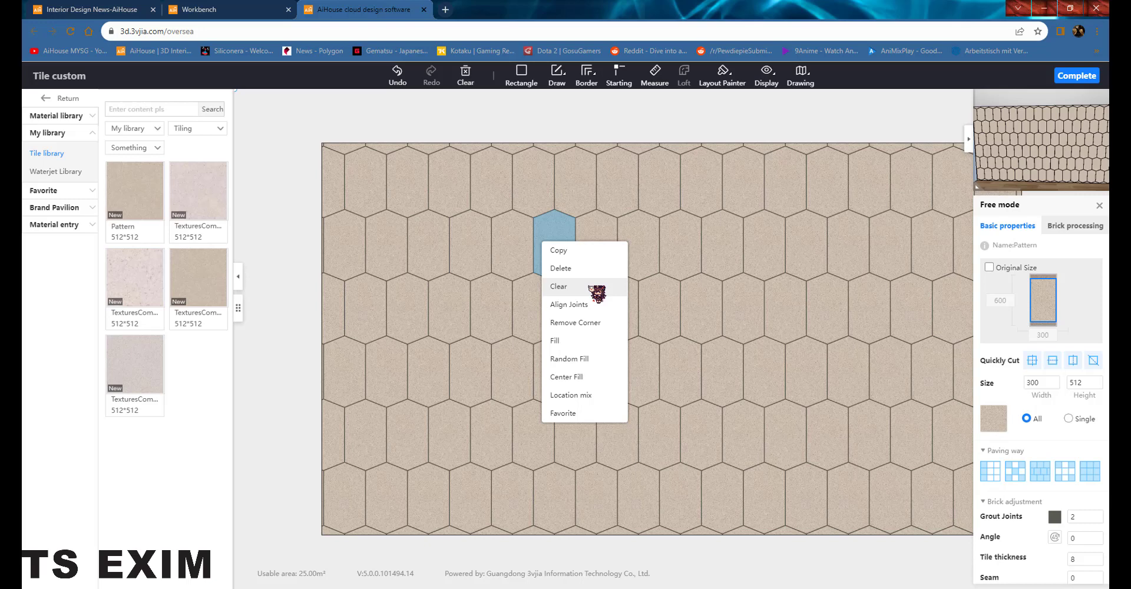
{"action": "left_click", "coordinate": [558, 287]}
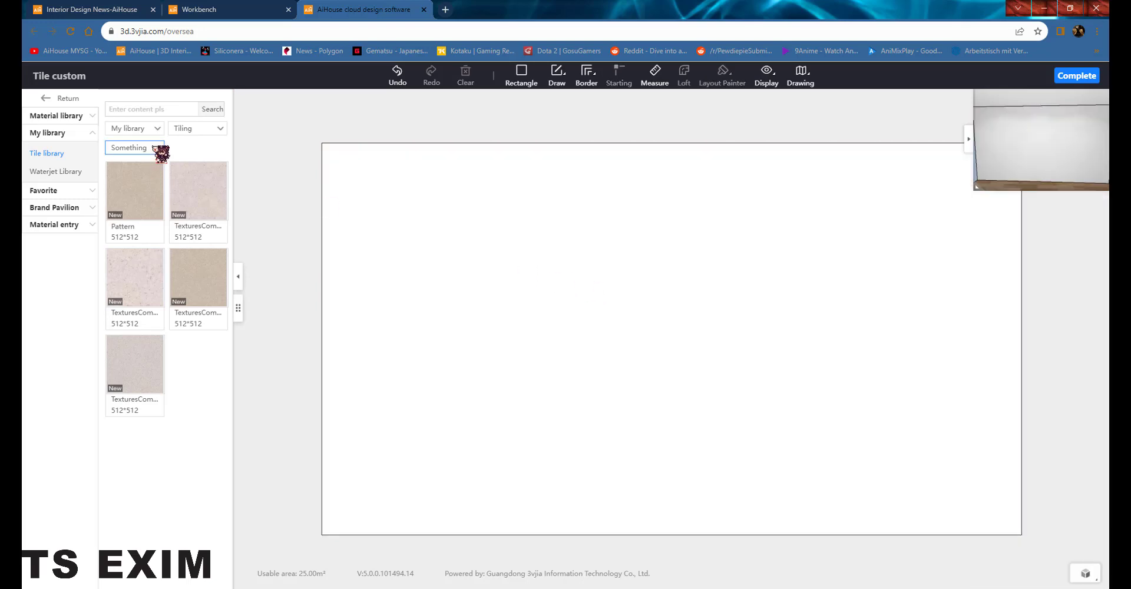
- Place the yolo group's A_01 tile block on the wall canvas and select its quarters
{"action": "left_click", "coordinate": [211, 128]}
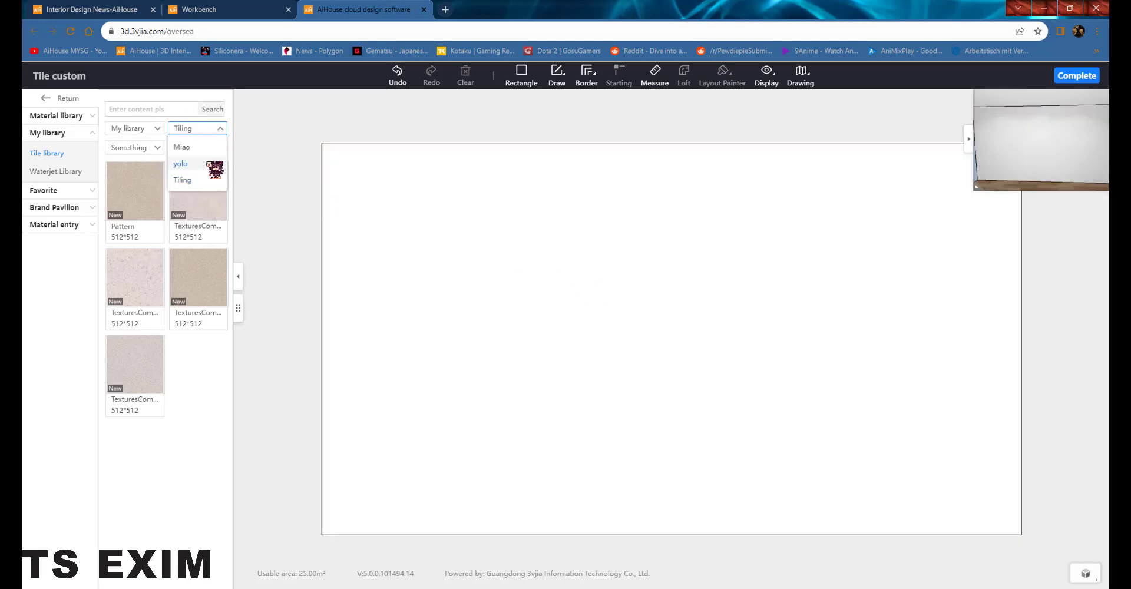
{"action": "left_click", "coordinate": [203, 164]}
{"action": "left_click_drag", "start_coordinate": [133, 176], "coordinate": [569, 249]}
{"action": "scroll", "coordinate": [576, 249], "scroll_direction": "up", "scroll_amount": 5}
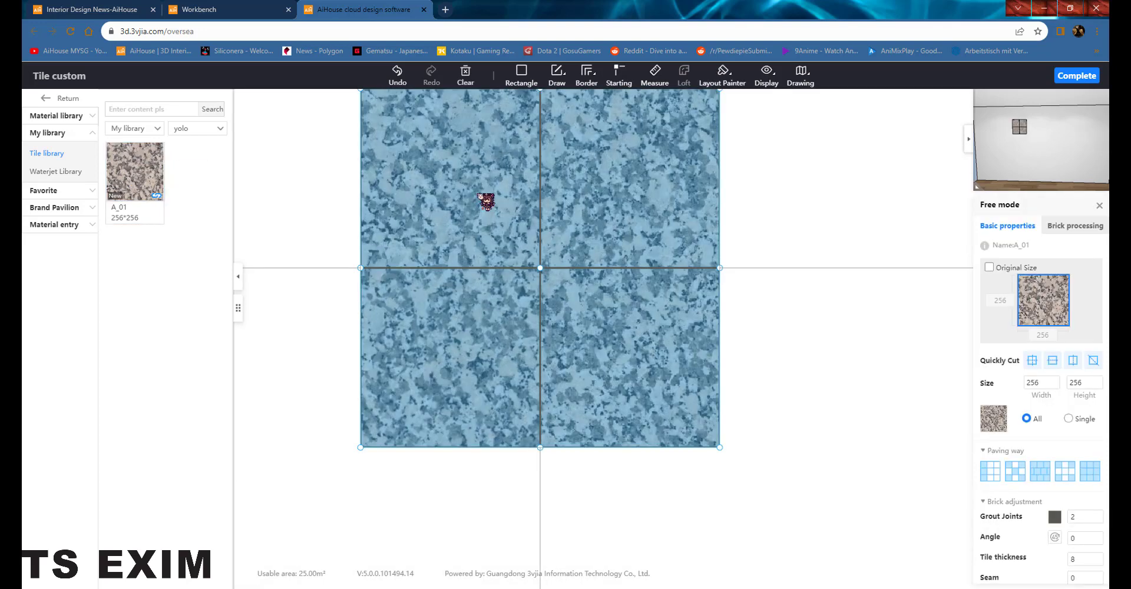
{"action": "left_click", "coordinate": [613, 192]}
{"action": "left_click", "coordinate": [479, 217]}
{"action": "left_click", "coordinate": [629, 219]}
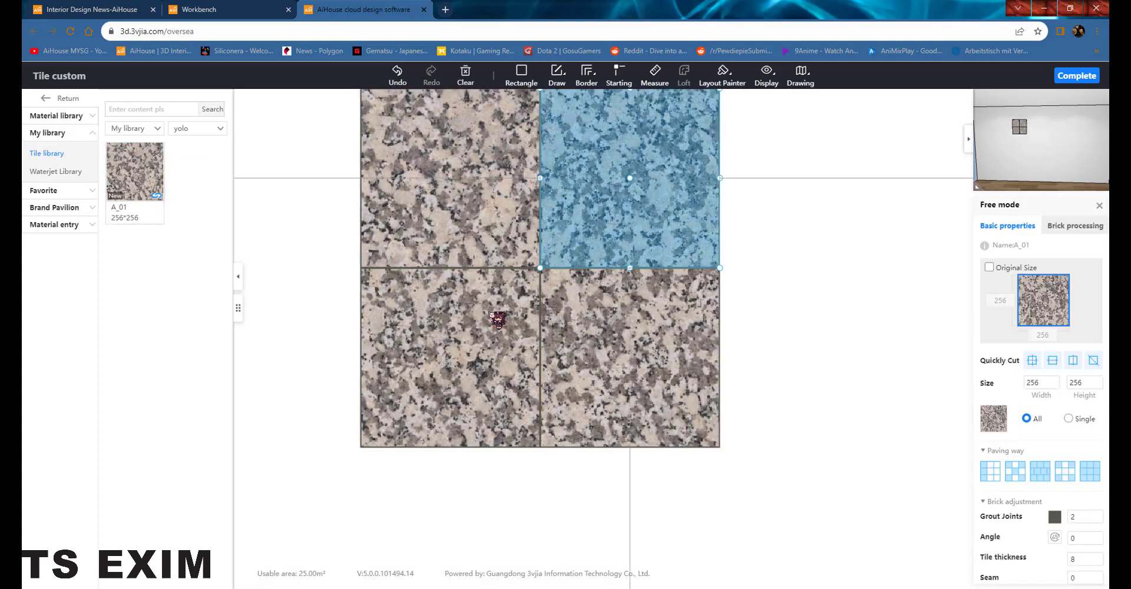
{"action": "left_click", "coordinate": [678, 306]}
- Recentre the board on the 2×2 A_01 block and complete the wall layout
{"action": "scroll", "coordinate": [701, 318], "scroll_direction": "down", "scroll_amount": 6}
{"action": "scroll", "coordinate": [674, 333], "scroll_direction": "up", "scroll_amount": 1}
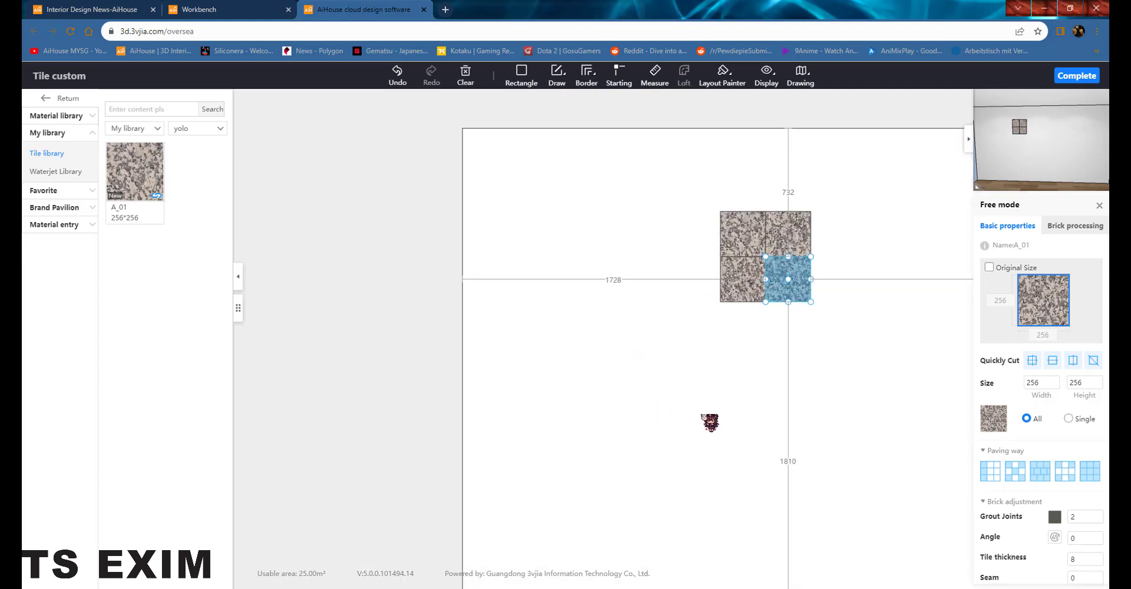
{"action": "left_click", "coordinate": [710, 420]}
{"action": "left_click_drag", "start_coordinate": [803, 318], "coordinate": [626, 251]}
{"action": "scroll", "coordinate": [806, 338], "scroll_direction": "down", "scroll_amount": 2}
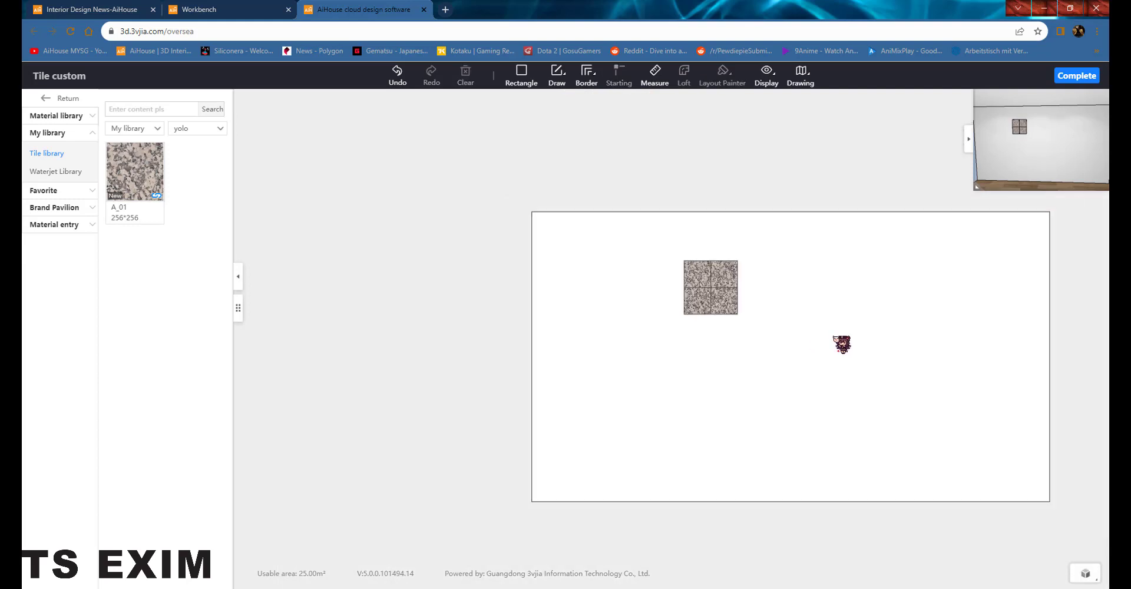
{"action": "left_click_drag", "start_coordinate": [841, 341], "coordinate": [735, 313]}
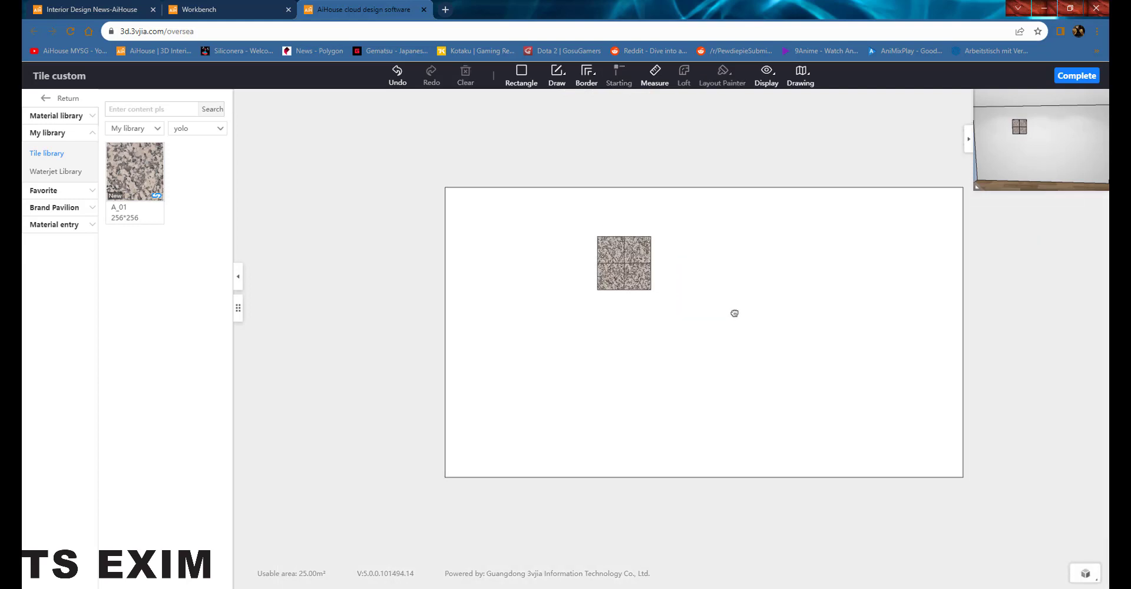
{"action": "left_click", "coordinate": [1081, 76]}
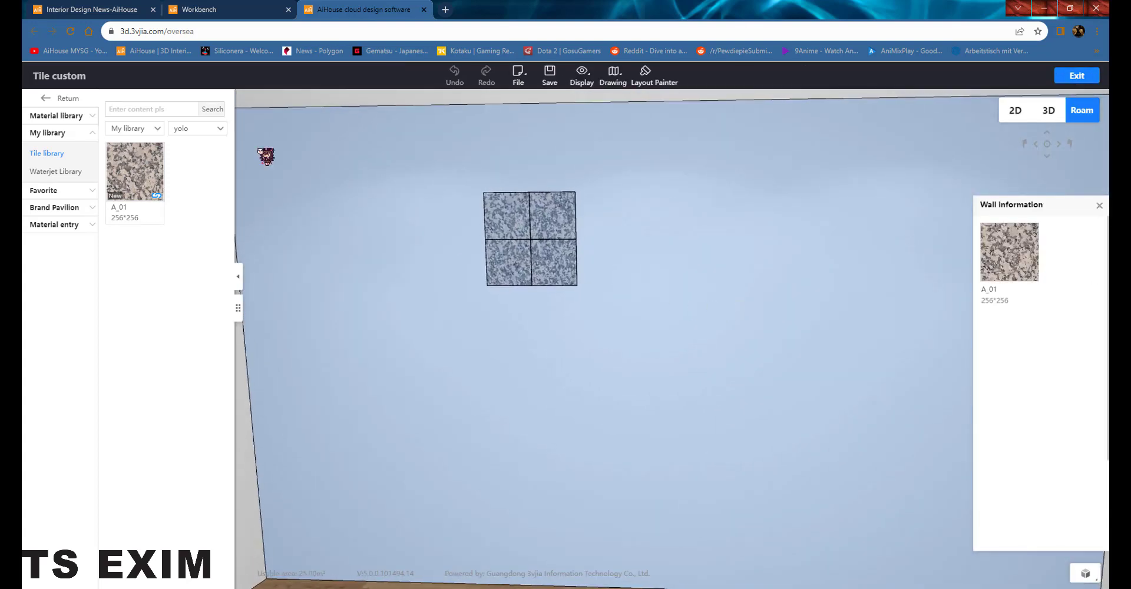
- Tile the floor with B_03 marble from the Miao group
{"action": "left_click", "coordinate": [202, 128]}
{"action": "left_click", "coordinate": [195, 165]}
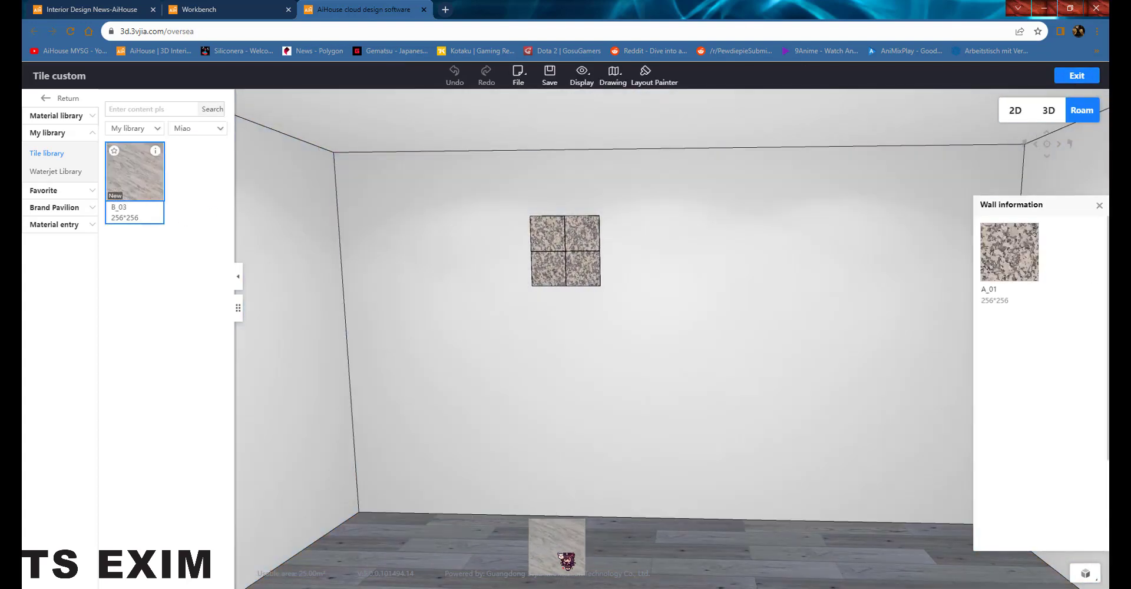
{"action": "left_click_drag", "start_coordinate": [134, 171], "coordinate": [556, 545]}
{"action": "mouse_move", "coordinate": [769, 477]}
{"action": "left_mouse_down"}
{"action": "mouse_move", "coordinate": [747, 431]}
{"action": "mouse_move", "coordinate": [750, 374]}
{"action": "mouse_move", "coordinate": [732, 331]}
{"action": "mouse_move", "coordinate": [739, 383]}
{"action": "mouse_move", "coordinate": [641, 329]}
{"action": "mouse_move", "coordinate": [212, 147]}
{"action": "mouse_move", "coordinate": [719, 302]}
{"action": "mouse_move", "coordinate": [688, 324]}
{"action": "mouse_move", "coordinate": [702, 335]}
{"action": "left_mouse_up"}
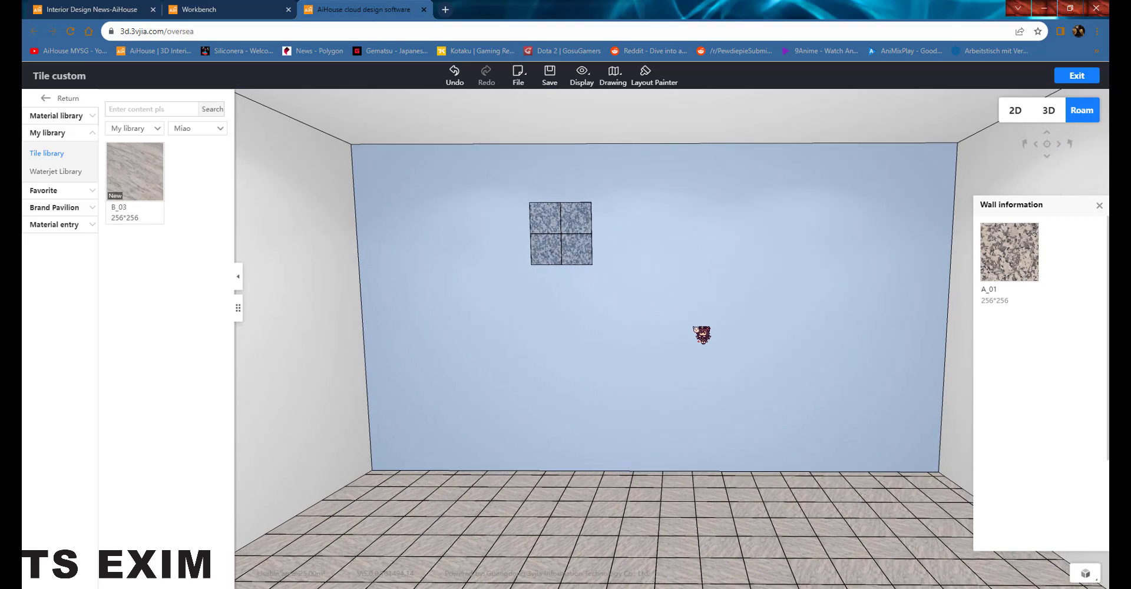